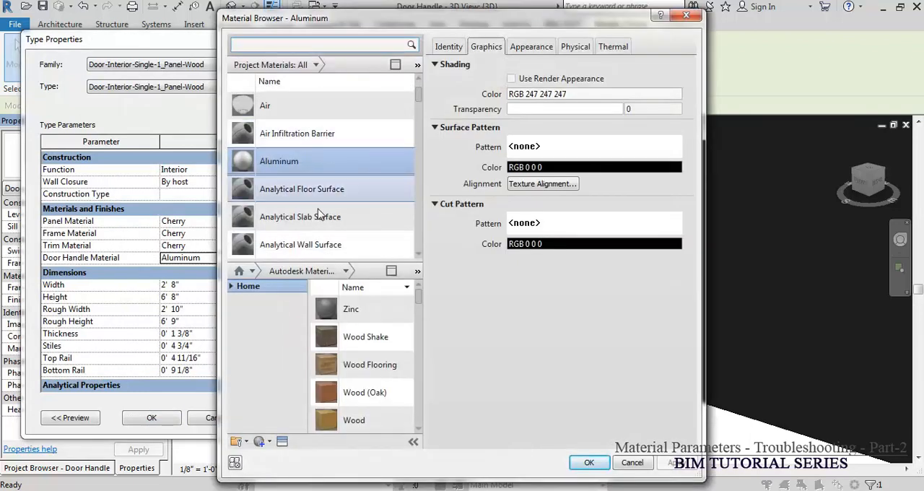
Step: Look through the project materials available for the door handle, and close the material and type dialogs
{"action": "left_click_drag", "start_coordinate": [423, 99], "coordinate": [405, 249]}
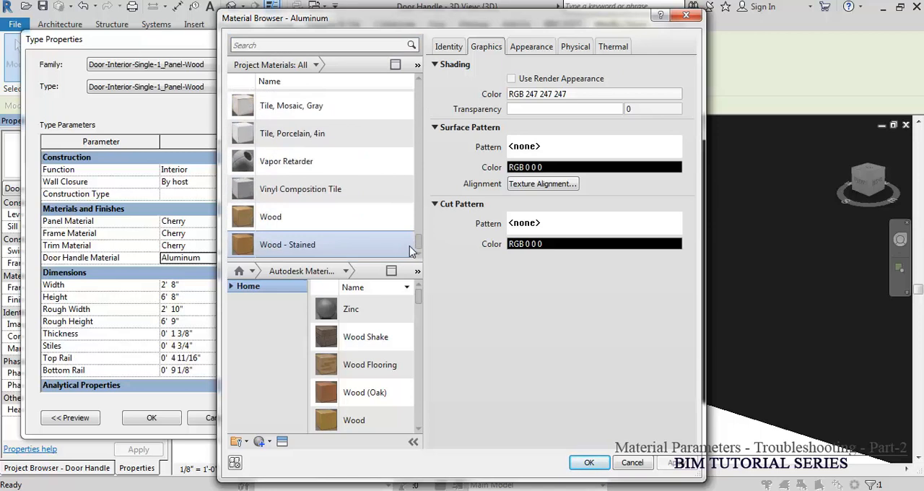
{"action": "key", "text": "Escape"}
{"action": "key", "text": "Escape"}
{"action": "key", "text": "Escape"}
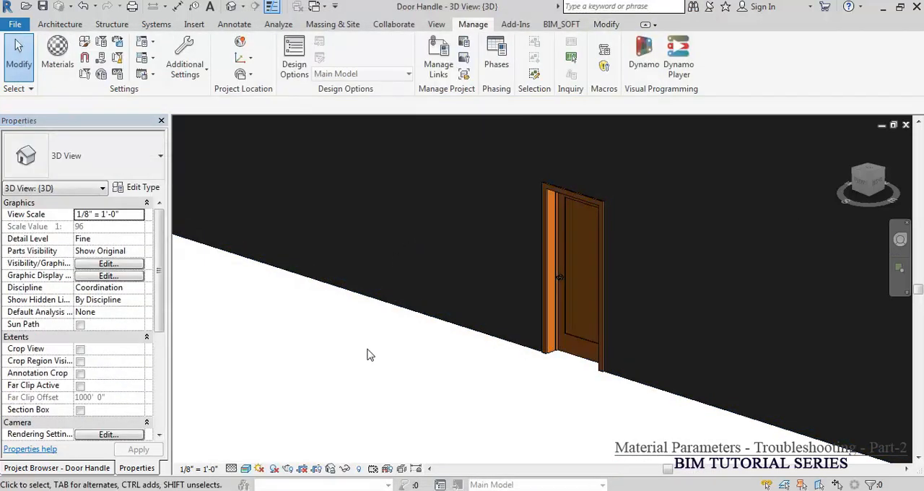
Step: Open the Door-Interior-Single-1_Panel-Wood family for editing from the placed door and show its Ref. Level floor plan
{"action": "scroll", "coordinate": [683, 213], "scroll_direction": "up", "scroll_amount": 3}
{"action": "mouse_move", "coordinate": [648, 324]}
{"action": "middle_mouse_down", "text": "shift"}
{"action": "mouse_move", "coordinate": [652, 284]}
{"action": "mouse_move", "coordinate": [670, 278]}
{"action": "mouse_move", "coordinate": [645, 309]}
{"action": "middle_mouse_up", "text": "shift"}
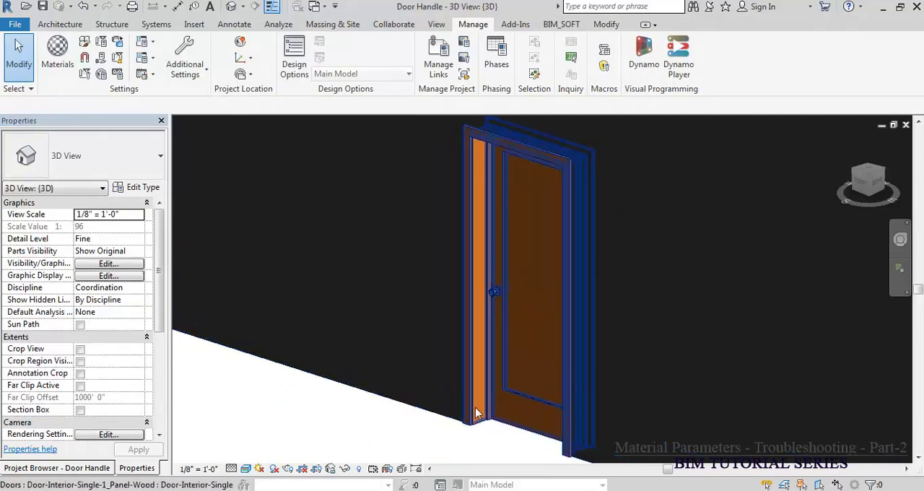
{"action": "left_click", "coordinate": [503, 330]}
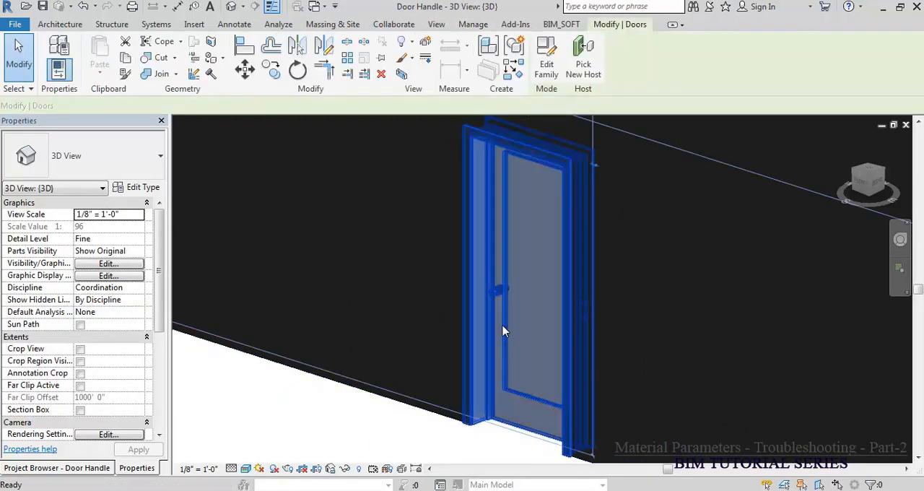
{"action": "double_click", "coordinate": [503, 331]}
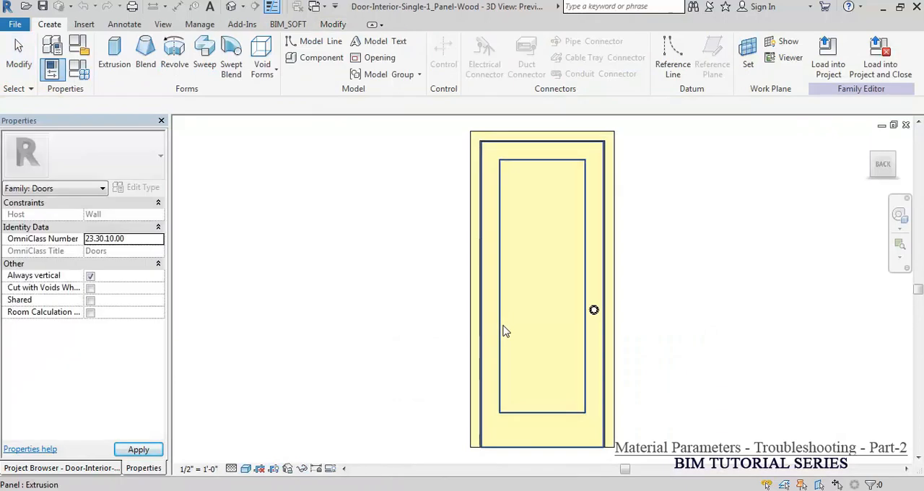
{"action": "left_click", "coordinate": [45, 468]}
{"action": "double_click", "coordinate": [65, 149]}
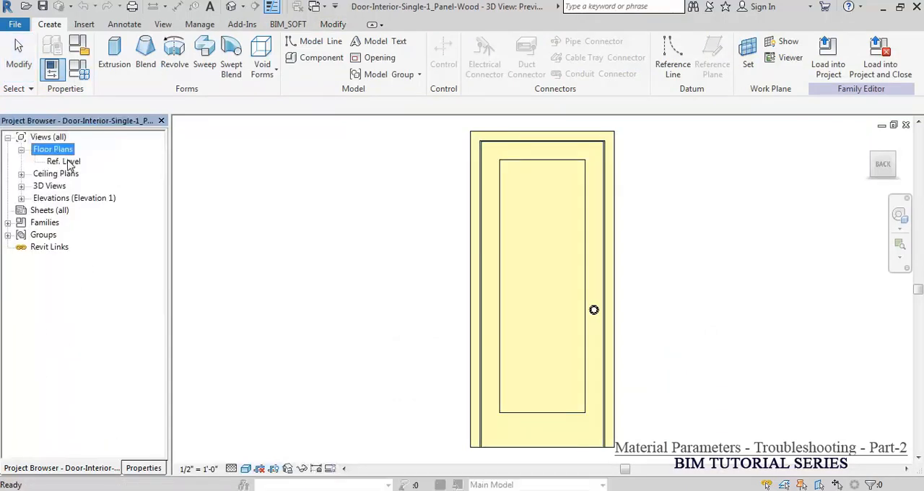
{"action": "double_click", "coordinate": [66, 161]}
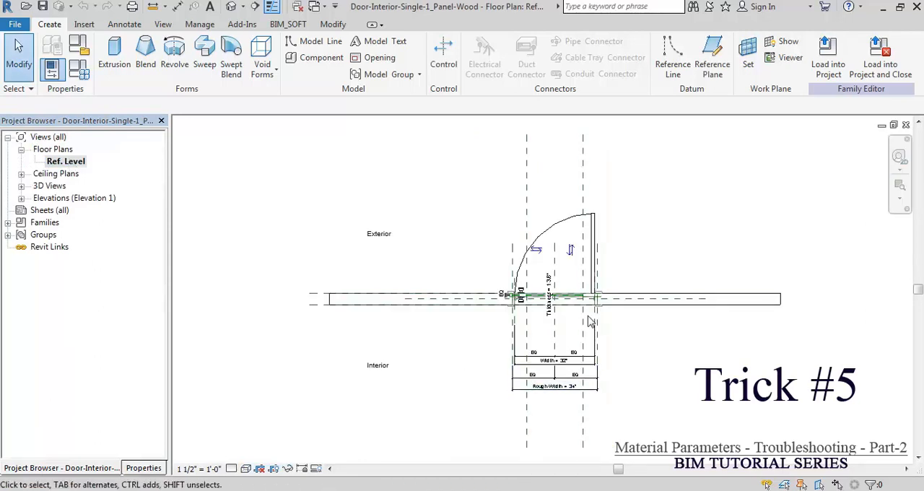
Step: Delete the door handle on the interior side of the door panel
{"action": "scroll", "coordinate": [588, 313], "scroll_direction": "up", "scroll_amount": 2}
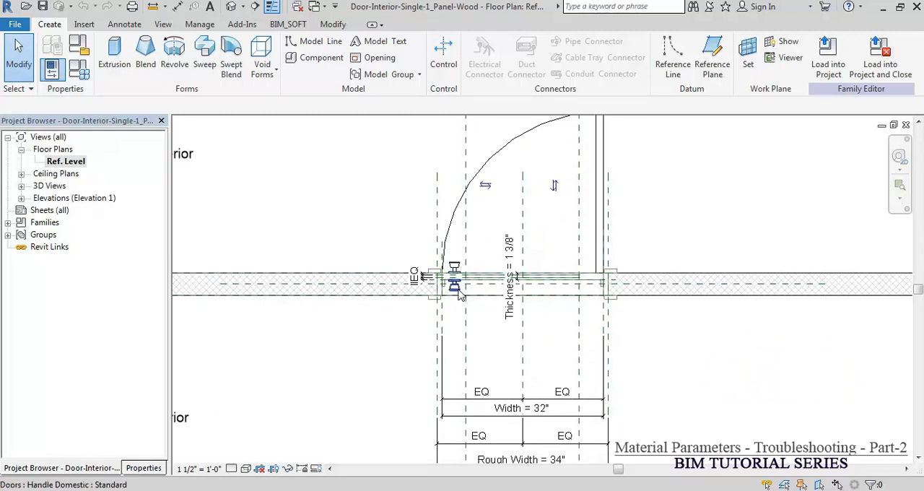
{"action": "left_click", "coordinate": [460, 294]}
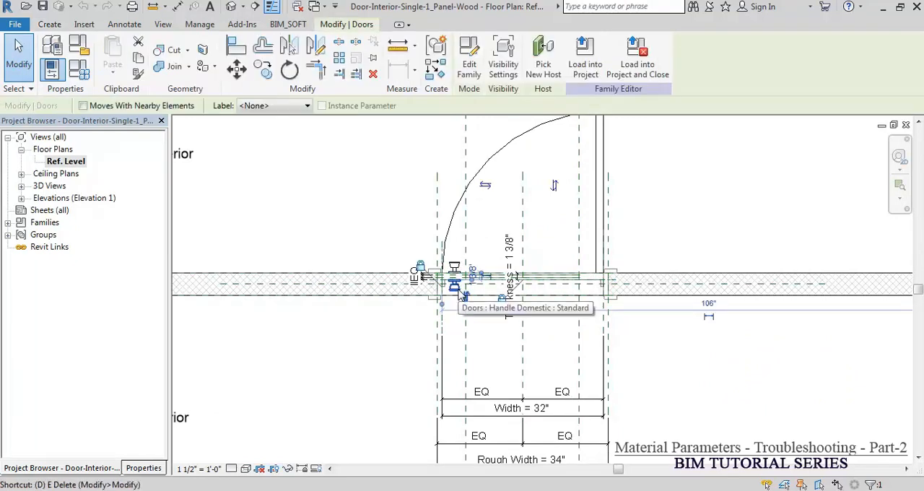
{"action": "key", "text": "Escape"}
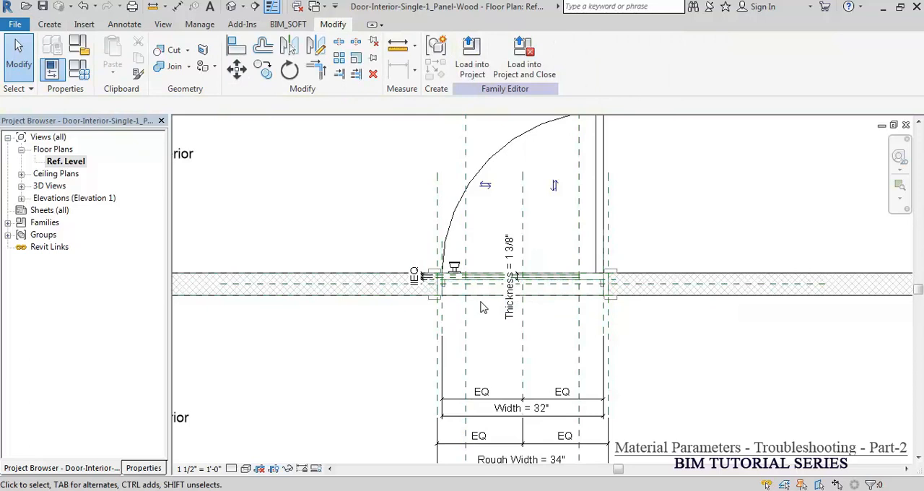
{"action": "scroll", "coordinate": [462, 289], "scroll_direction": "up", "scroll_amount": 2}
{"action": "scroll", "coordinate": [461, 283], "scroll_direction": "up", "scroll_amount": 3}
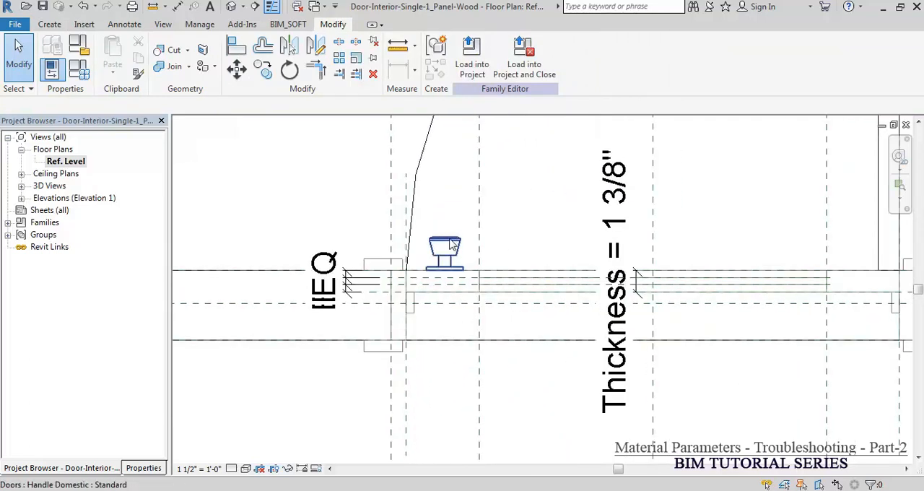
{"action": "left_click", "coordinate": [451, 241]}
{"action": "left_click_drag", "start_coordinate": [451, 241], "coordinate": [454, 226]}
{"action": "key", "text": "Escape"}
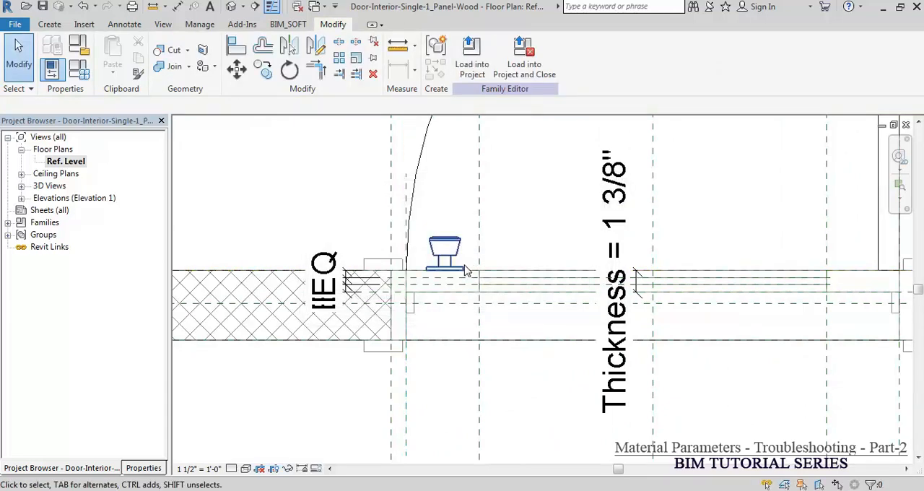
Step: Copy the remaining door handle four times in a horizontal row along the door, at spacings of about 2 1/4"
{"action": "scroll", "coordinate": [446, 244], "scroll_direction": "up", "scroll_amount": 2}
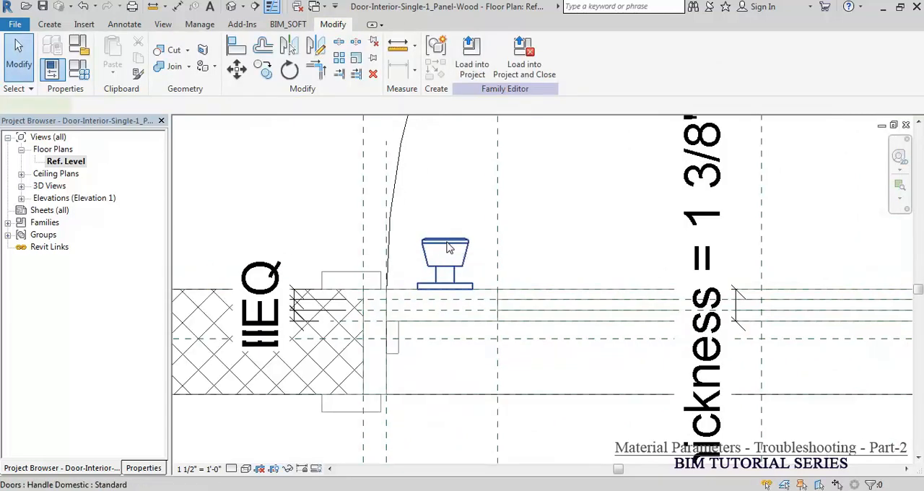
{"action": "left_click", "coordinate": [567, 300]}
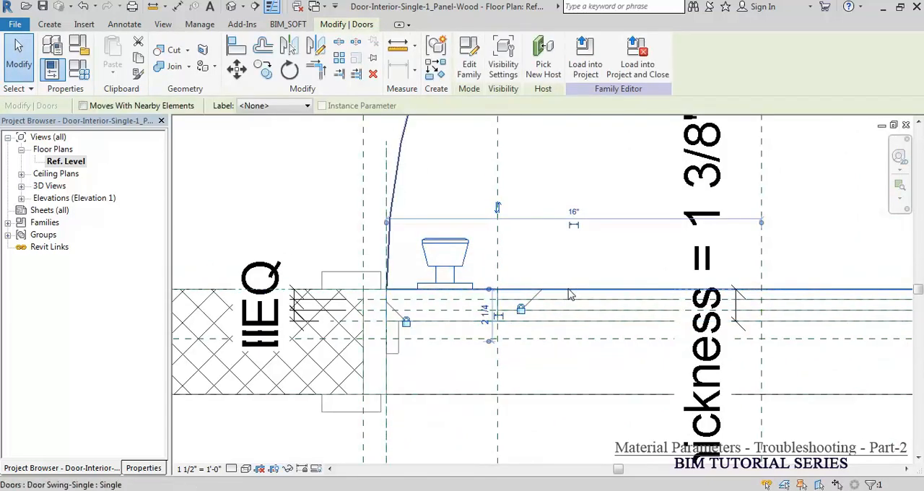
{"action": "left_click", "coordinate": [264, 72]}
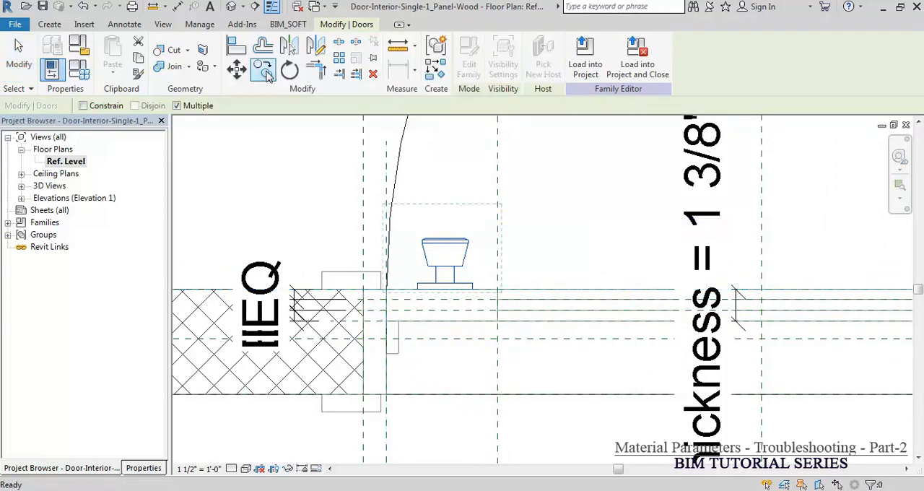
{"action": "left_click", "coordinate": [447, 222]}
{"action": "left_click", "coordinate": [506, 216]}
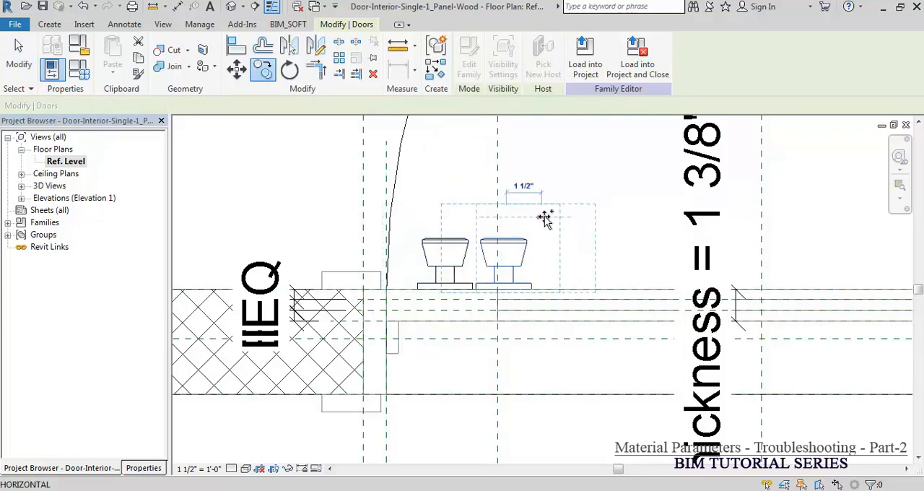
{"action": "left_click", "coordinate": [553, 216]}
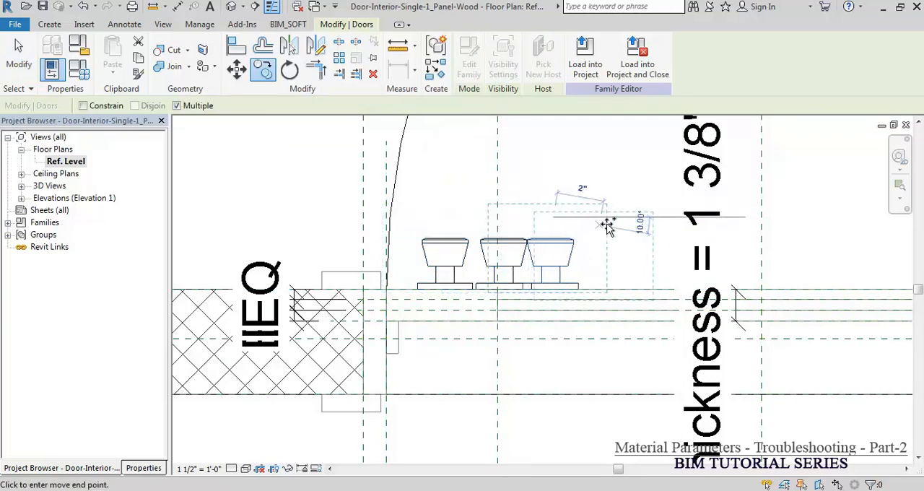
{"action": "left_click", "coordinate": [612, 218]}
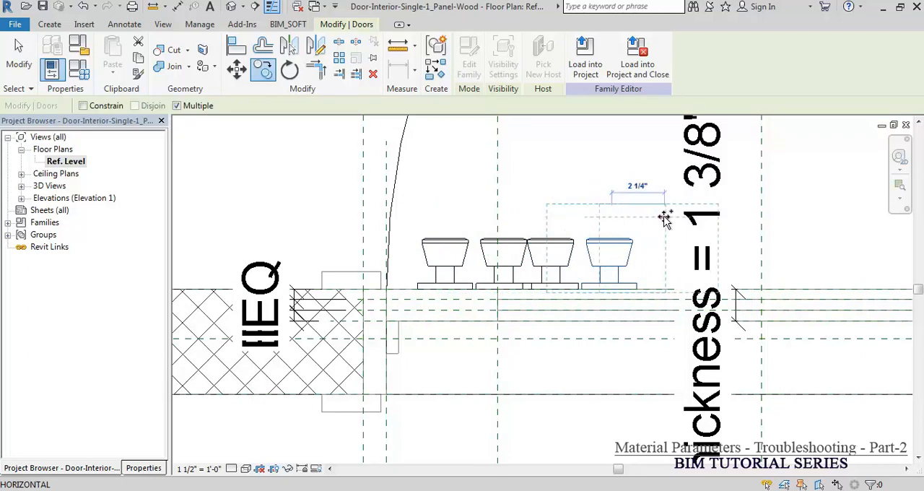
{"action": "left_click", "coordinate": [662, 218]}
{"action": "key", "text": "Escape"}
{"action": "key", "text": "Escape"}
Step: Label the original handle with a new type-based family parameter named "Door Handle material - Brass", grouped under Materials and Finishes
{"action": "middle_click_drag", "start_coordinate": [619, 229], "coordinate": [467, 256]}
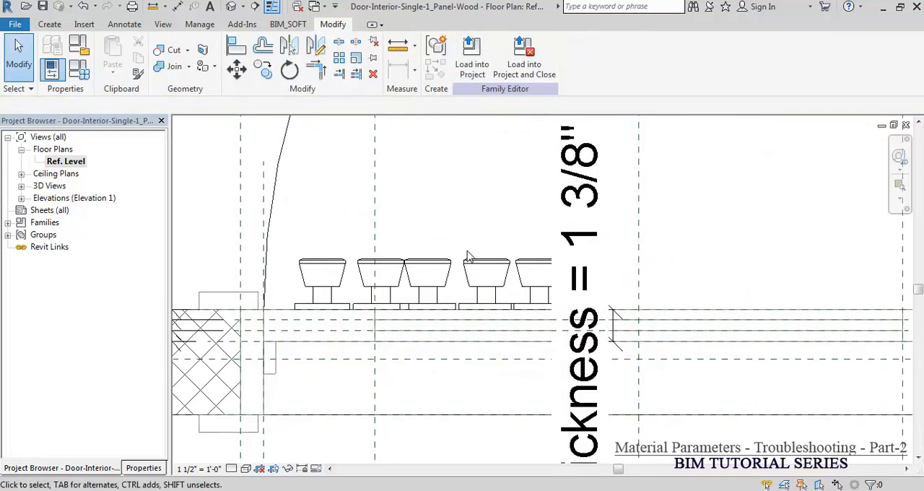
{"action": "left_click", "coordinate": [337, 269]}
{"action": "left_click", "coordinate": [144, 468]}
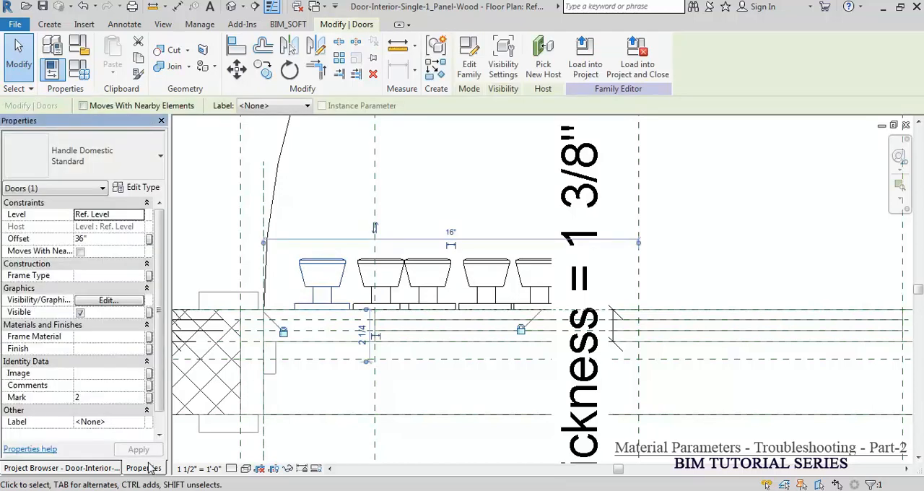
{"action": "left_click", "coordinate": [140, 423]}
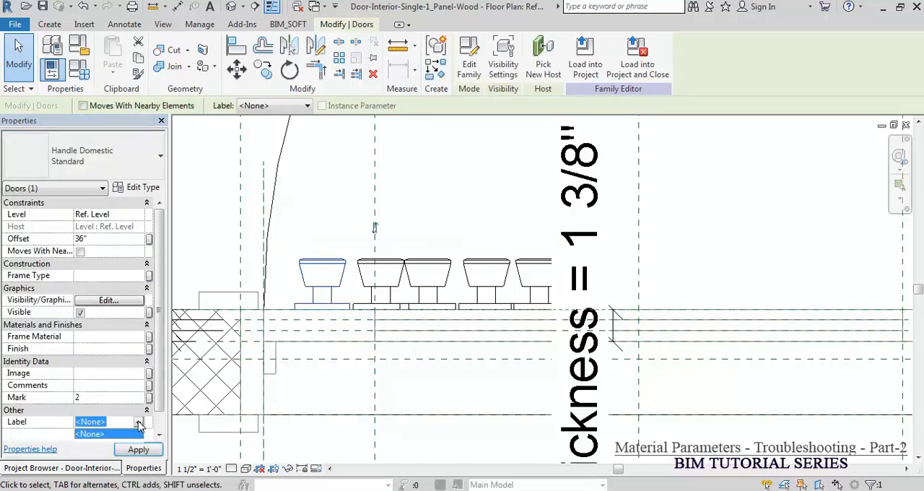
{"action": "left_click", "coordinate": [280, 107]}
{"action": "left_click", "coordinate": [282, 131]}
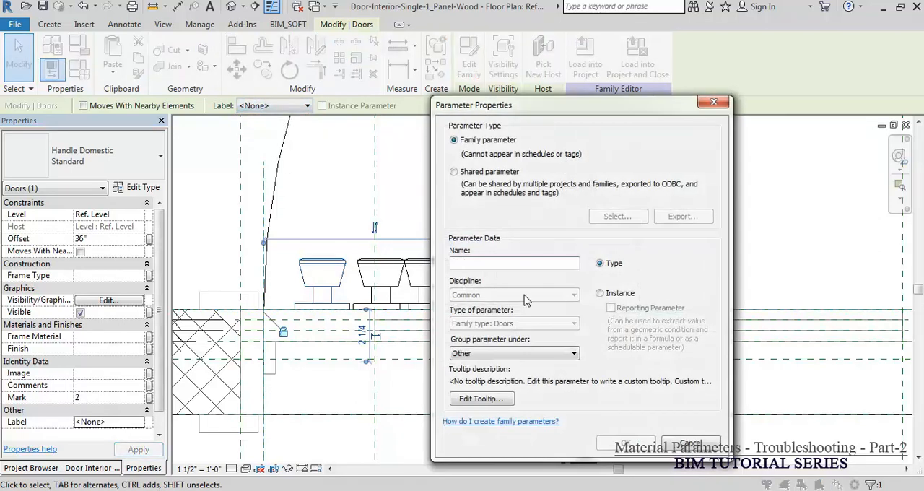
{"action": "type", "text": "porcelain"}
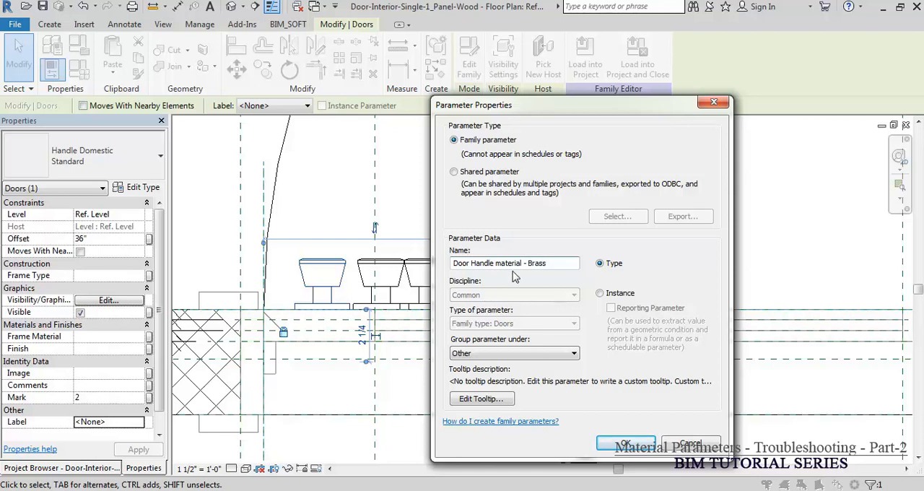
{"action": "left_click", "coordinate": [537, 353]}
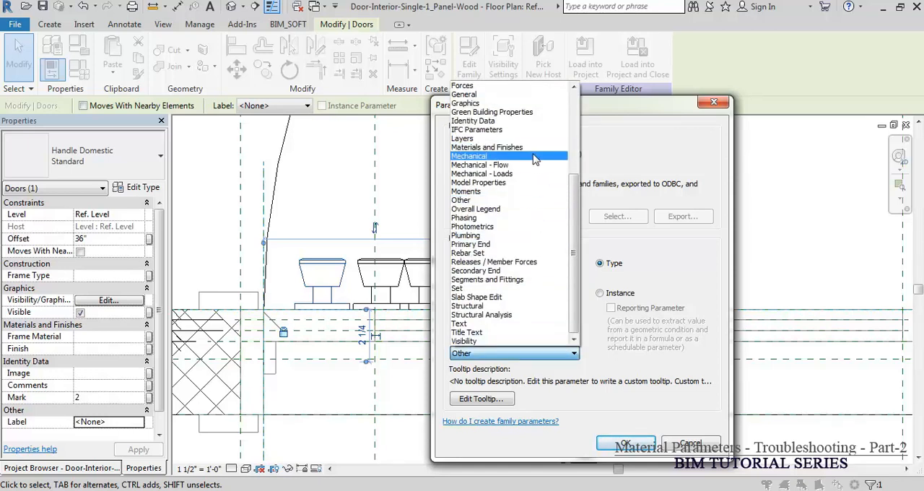
{"action": "left_click", "coordinate": [530, 147]}
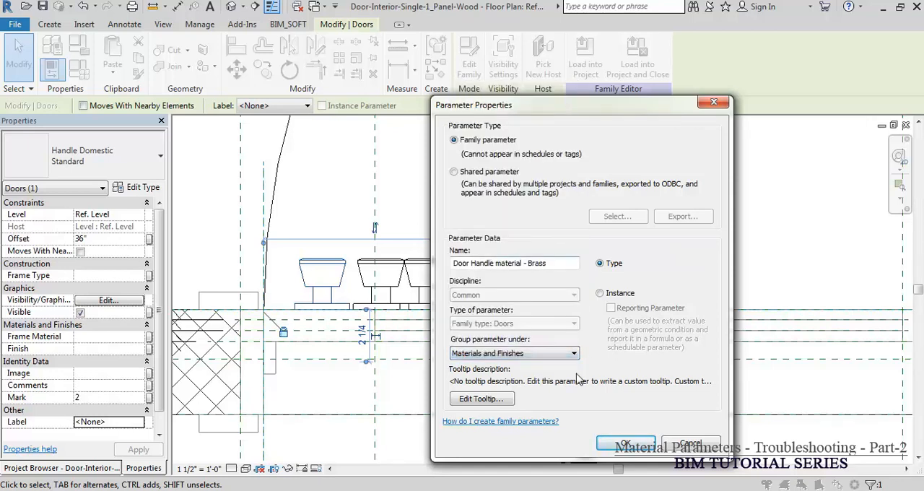
{"action": "left_click", "coordinate": [621, 444]}
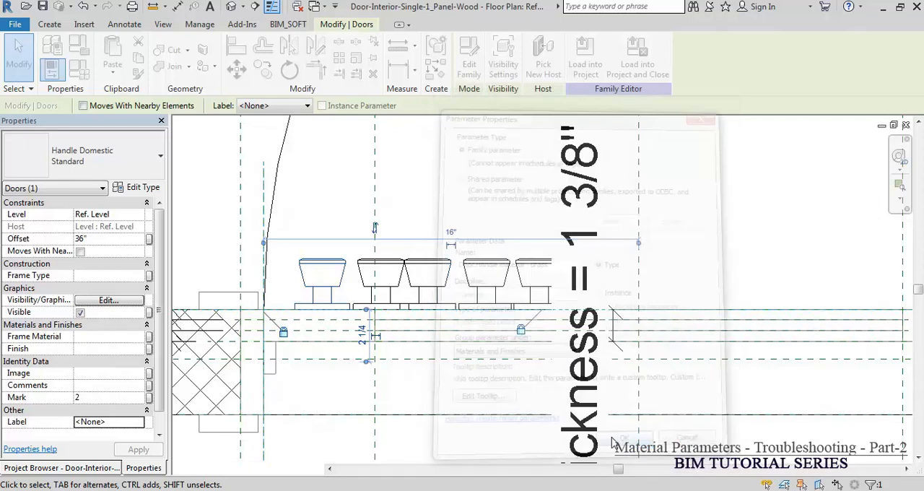
Step: Compare the labels of the first copied handle and the original handle, widening the property display to read the full names
{"action": "left_click", "coordinate": [385, 279]}
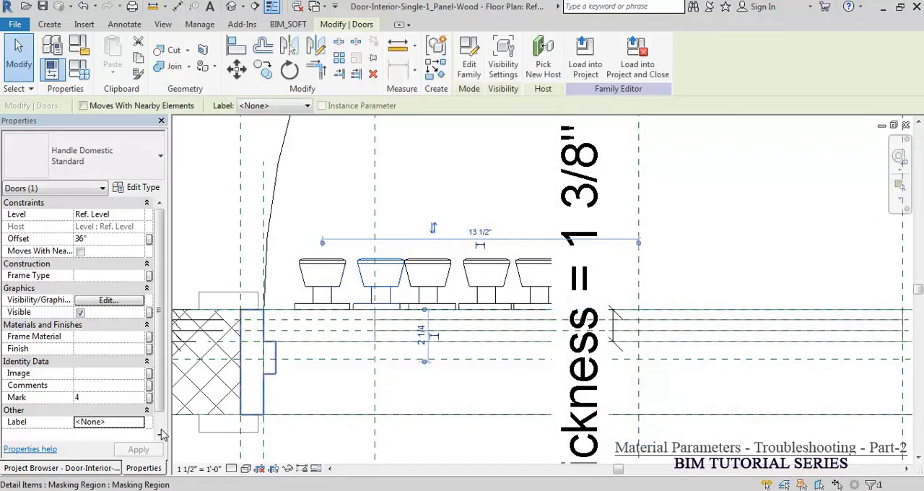
{"action": "left_click_drag", "start_coordinate": [168, 433], "coordinate": [244, 438]}
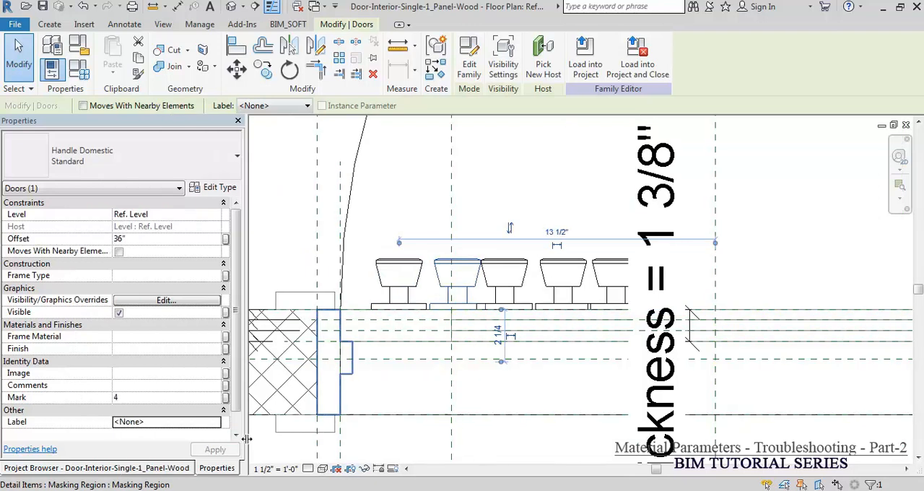
{"action": "left_click", "coordinate": [399, 272]}
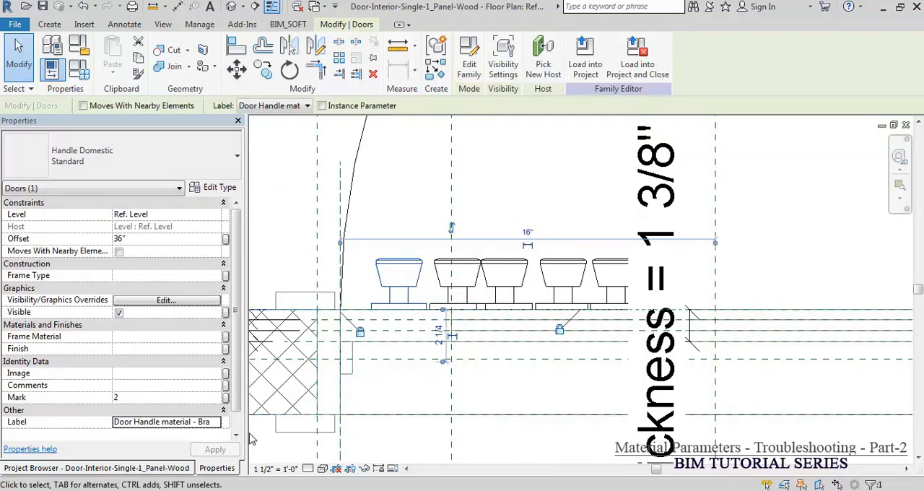
{"action": "left_click_drag", "start_coordinate": [247, 431], "coordinate": [293, 439]}
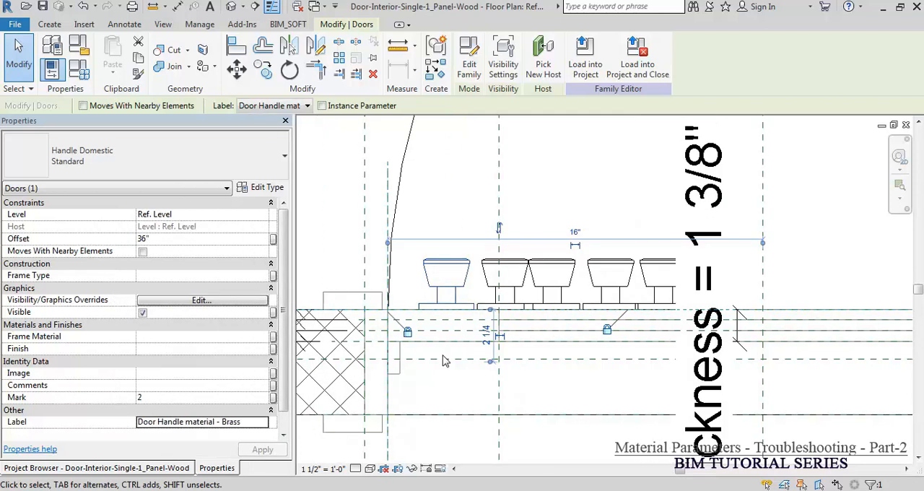
Step: Assign the Door Handle material - Brass label to the first copied handle beside the original
{"action": "left_click", "coordinate": [525, 269]}
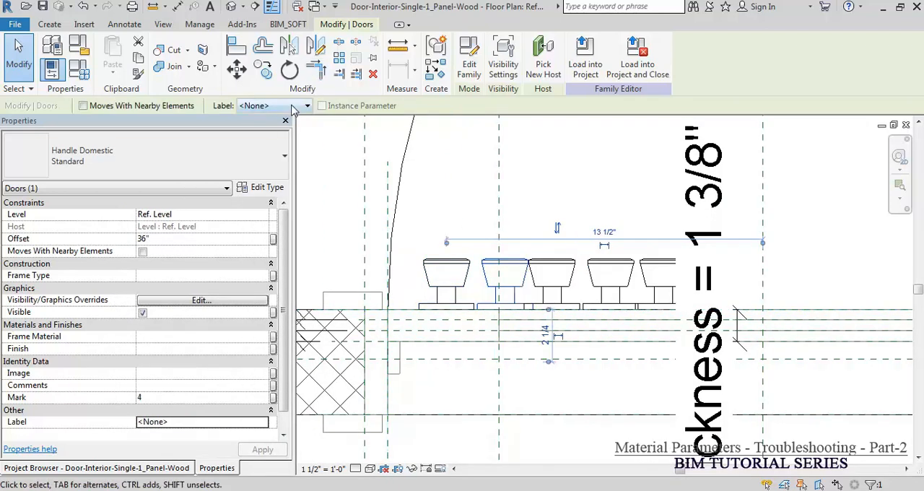
{"action": "left_click", "coordinate": [307, 106]}
{"action": "left_click", "coordinate": [303, 140]}
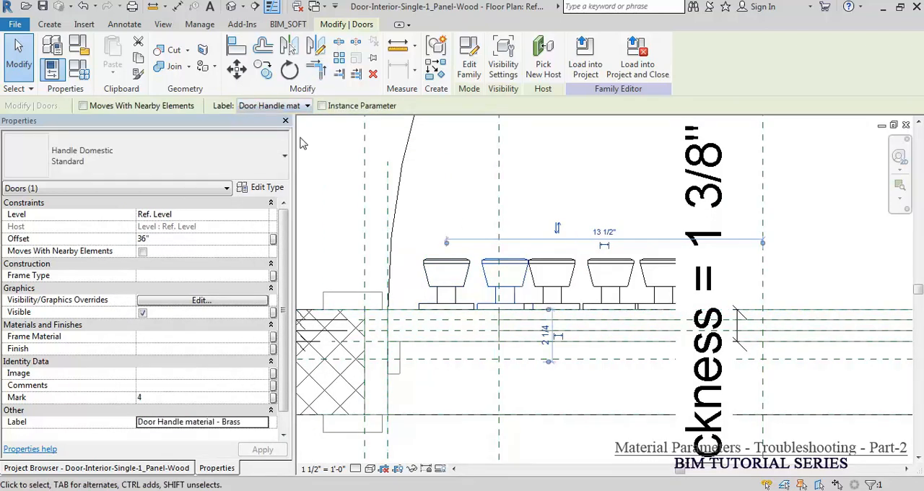
{"action": "left_click", "coordinate": [521, 257]}
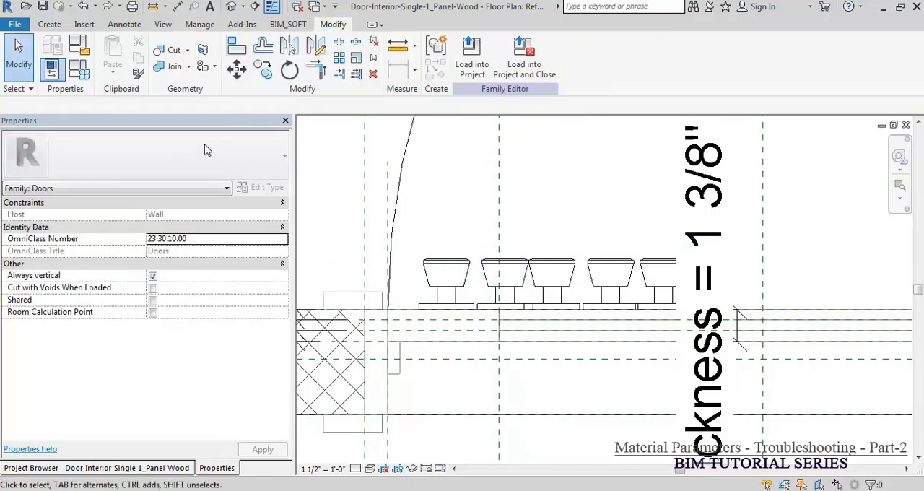
Step: Copy the name of the Door Handle material - Brass parameter from the family's Materials and Finishes parameters
{"action": "left_click", "coordinate": [80, 70]}
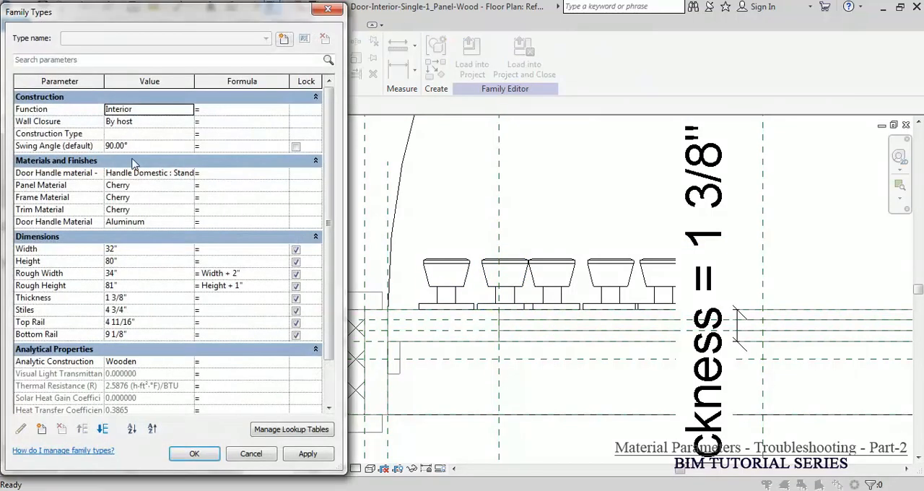
{"action": "left_click", "coordinate": [89, 174]}
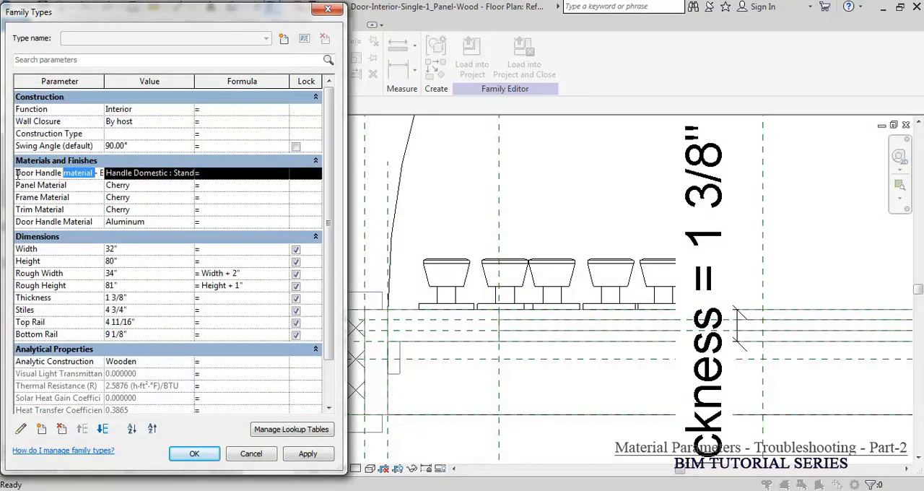
{"action": "left_click_drag", "start_coordinate": [17, 174], "coordinate": [118, 164]}
{"action": "left_click", "coordinate": [69, 173]}
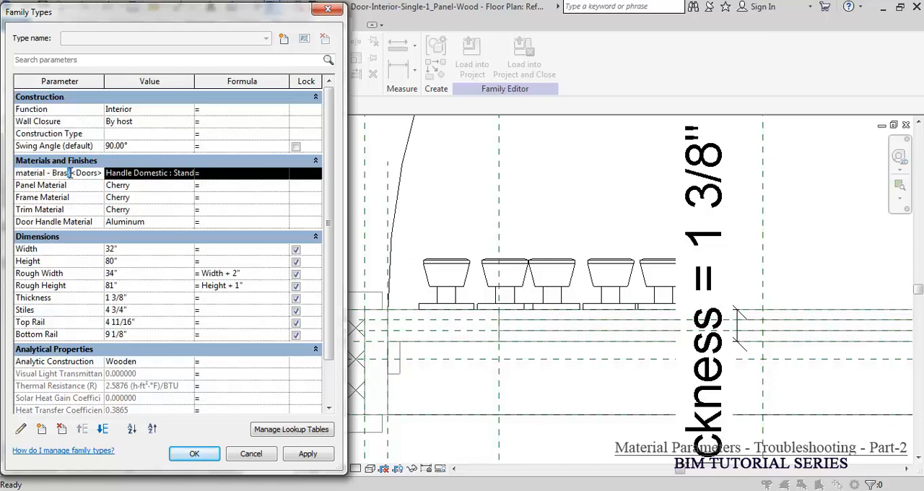
{"action": "left_click_drag", "start_coordinate": [71, 173], "coordinate": [3, 175]}
{"action": "key", "text": "ctrl+c"}
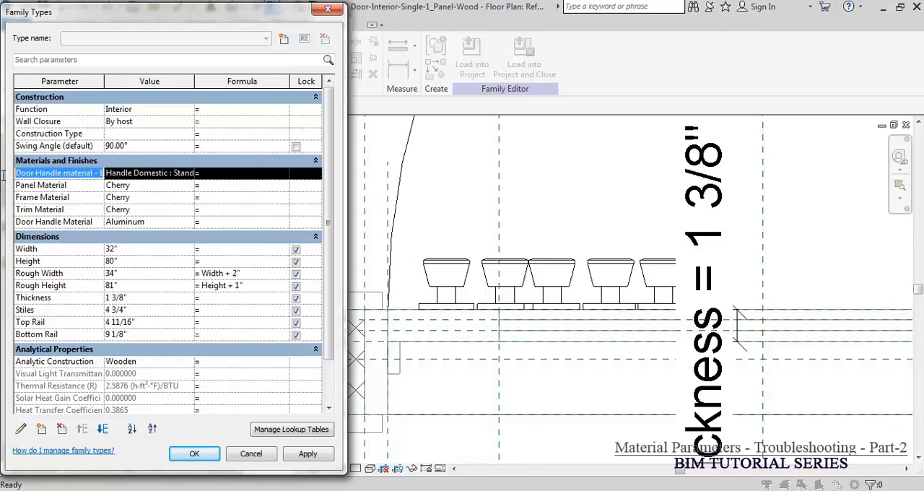
{"action": "left_click", "coordinate": [18, 177]}
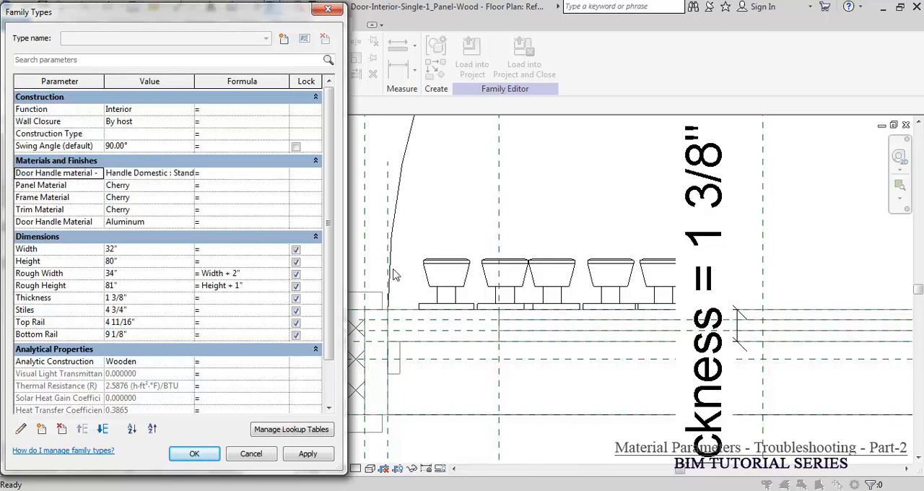
{"action": "key", "text": "Escape"}
Step: Label the second handle in the row with a new type-based family parameter "Door Handle material - Steel", grouped under Materials and Finishes
{"action": "left_click", "coordinate": [491, 266]}
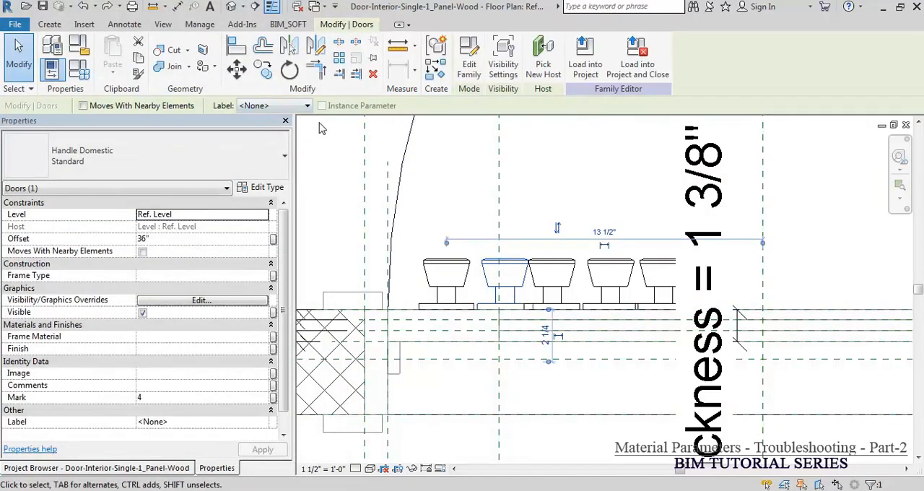
{"action": "left_click", "coordinate": [267, 107]}
{"action": "left_click", "coordinate": [272, 130]}
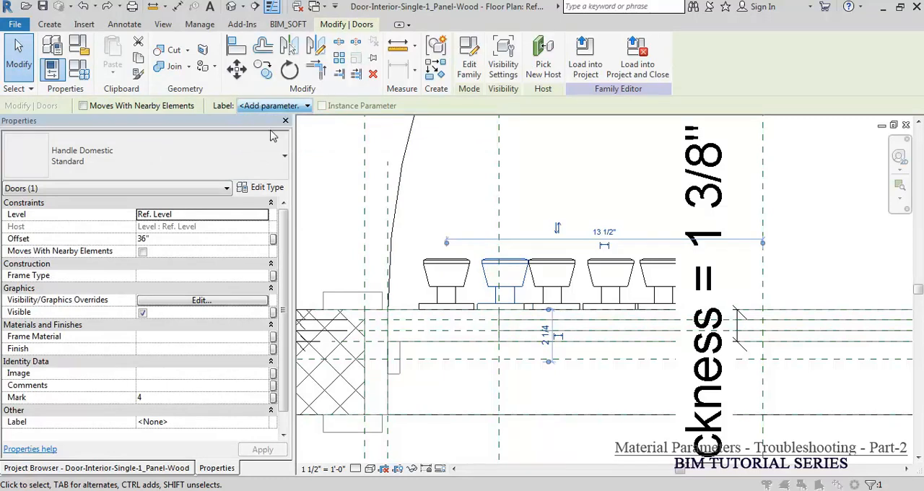
{"action": "key", "text": "ctrl+v"}
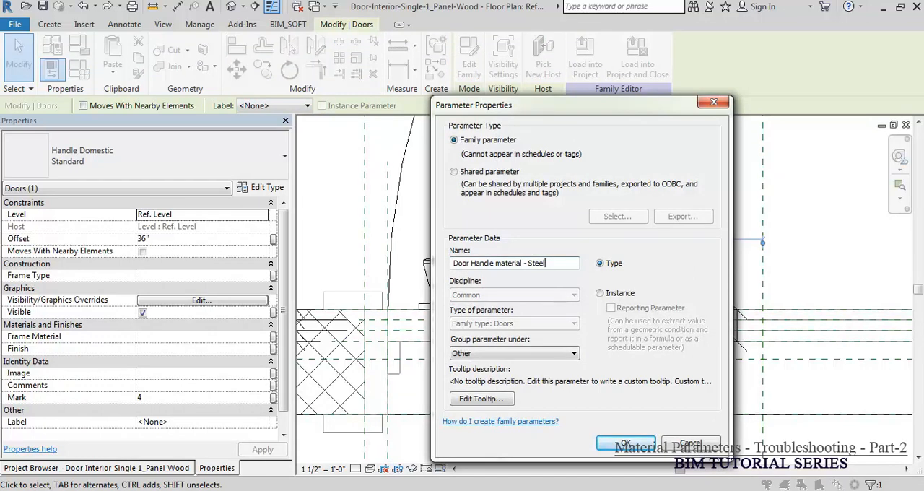
{"action": "left_click", "coordinate": [504, 357]}
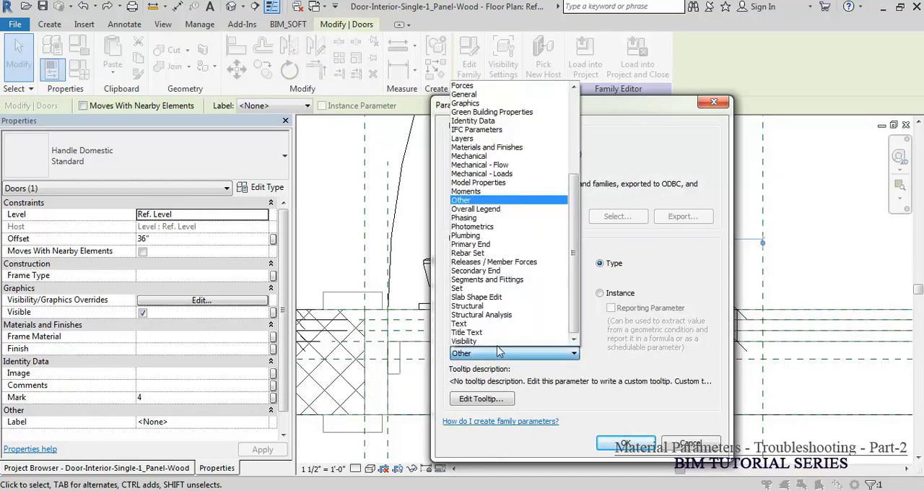
{"action": "left_click", "coordinate": [520, 150]}
{"action": "left_click", "coordinate": [631, 448]}
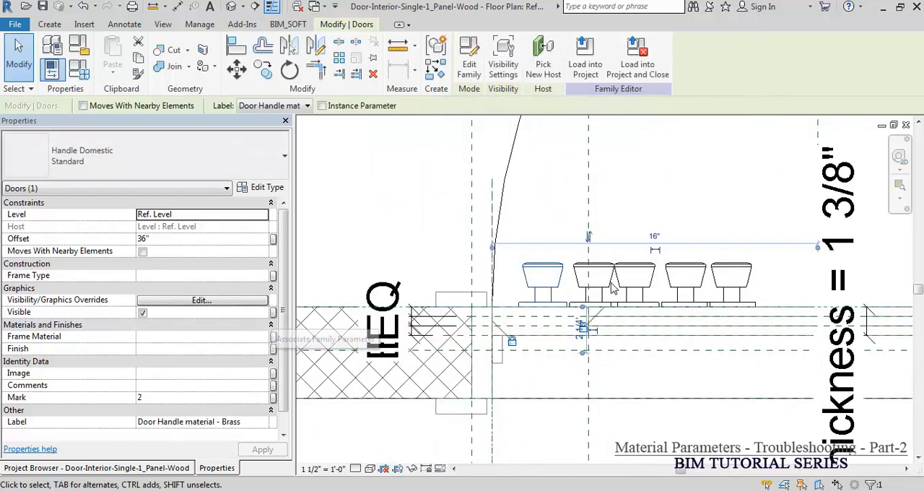
{"action": "key", "text": "Escape"}
{"action": "key", "text": "a"}
{"action": "key", "text": "l"}
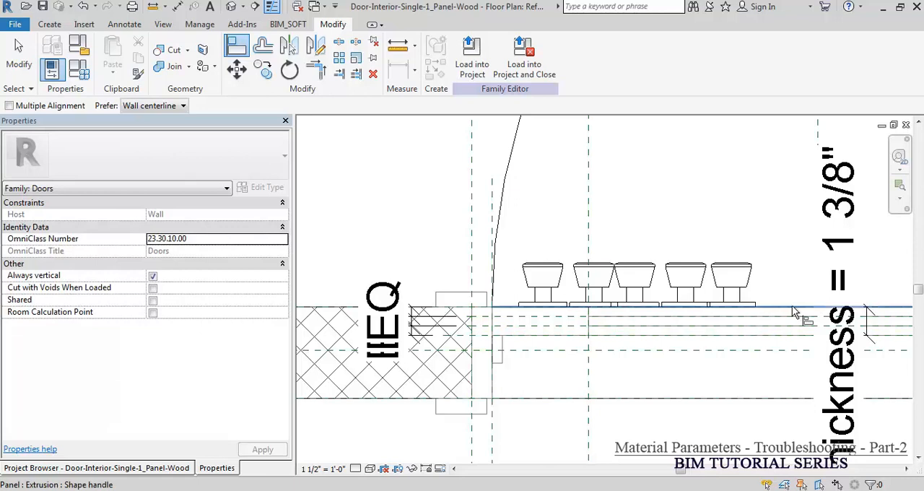
{"action": "left_click", "coordinate": [585, 310]}
{"action": "left_click", "coordinate": [582, 309]}
{"action": "key", "text": "Escape"}
{"action": "key", "text": "Escape"}
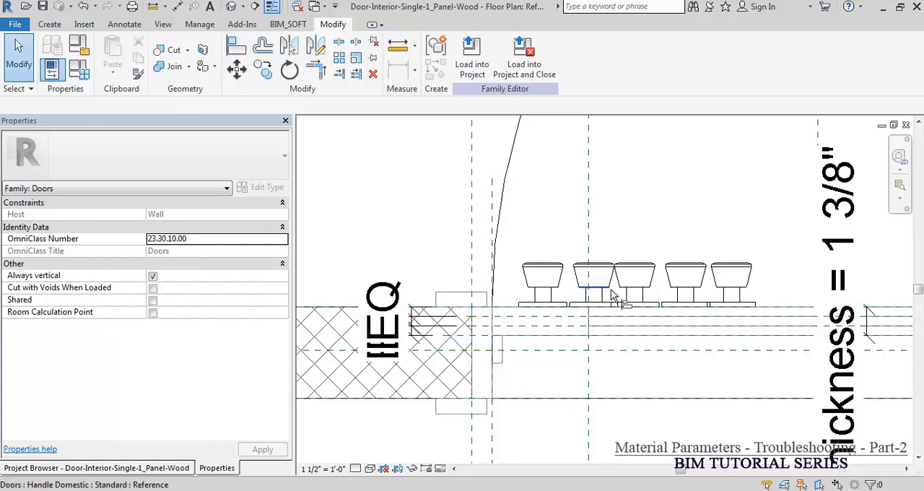
Step: Align the front/back centers of the copied handles with the door's face in plan and lock the alignments
{"action": "key", "text": "a"}
{"action": "key", "text": "l"}
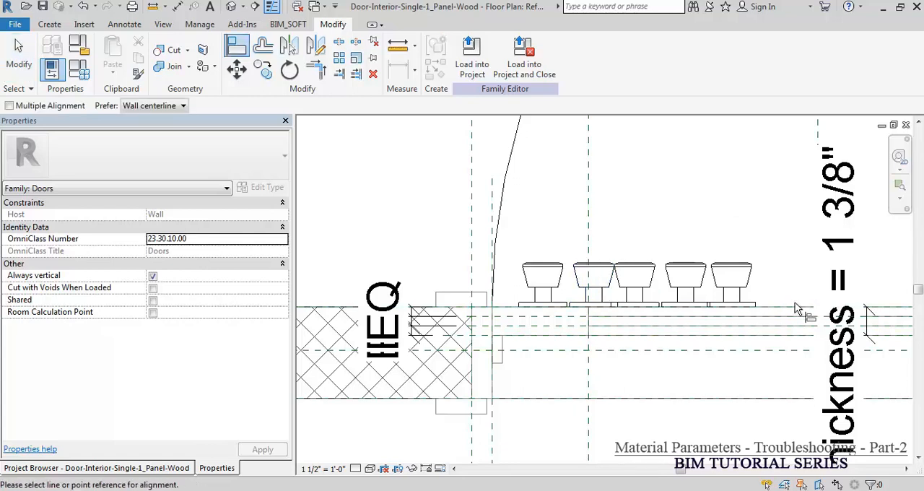
{"action": "left_click", "coordinate": [577, 312]}
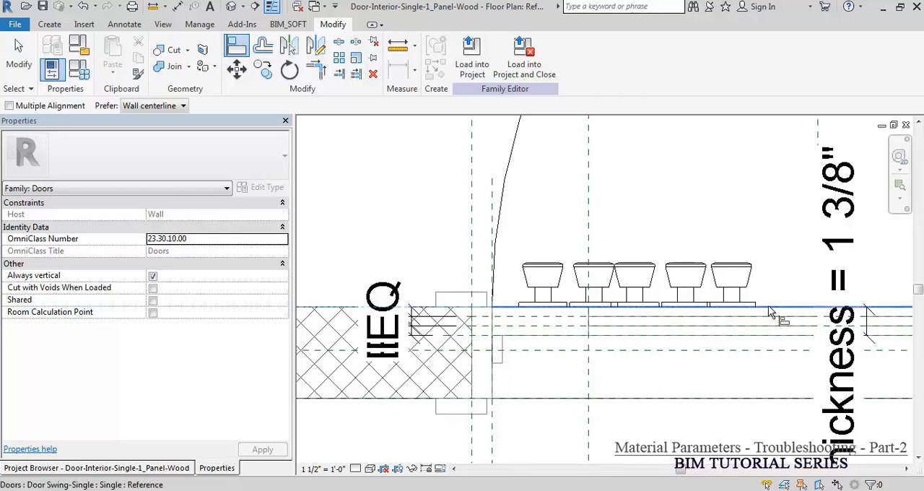
{"action": "left_click", "coordinate": [627, 306]}
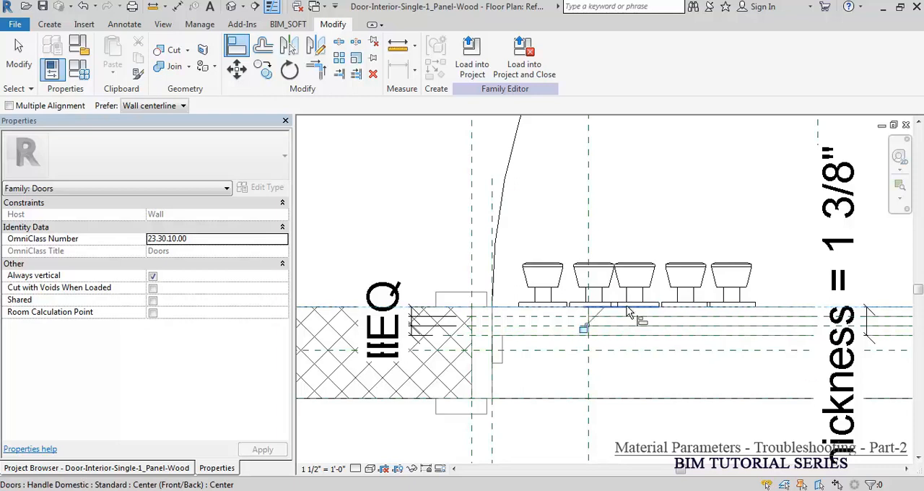
{"action": "left_click", "coordinate": [784, 308]}
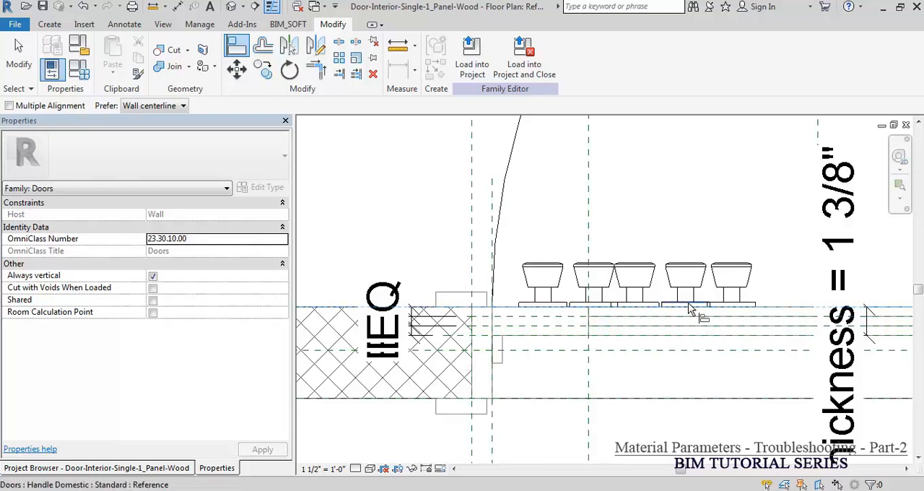
{"action": "left_click", "coordinate": [690, 309]}
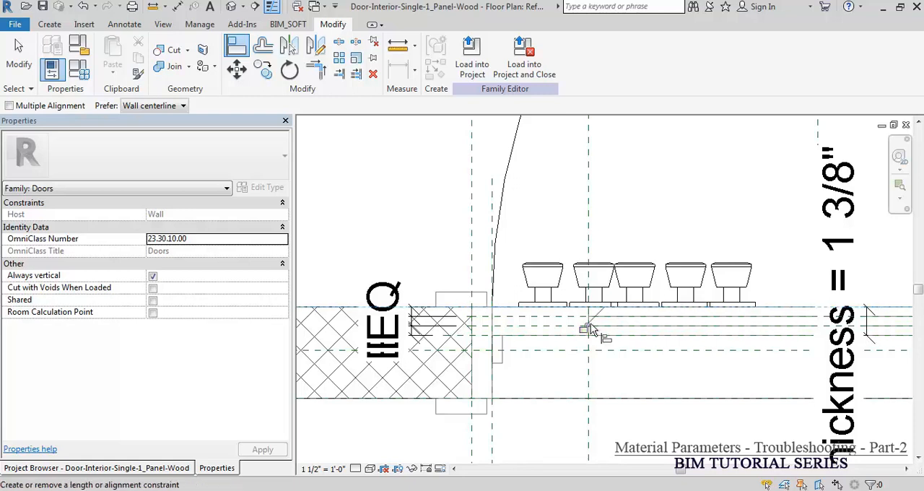
{"action": "left_click", "coordinate": [584, 329]}
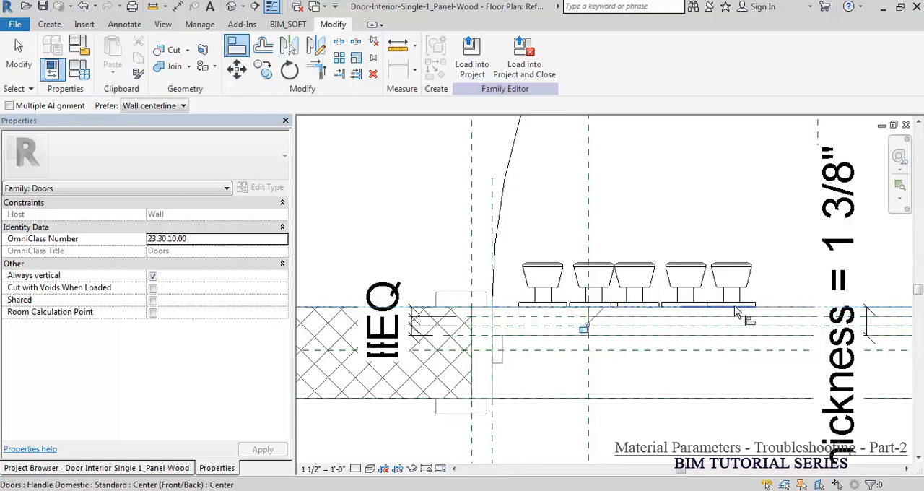
{"action": "left_click", "coordinate": [584, 328]}
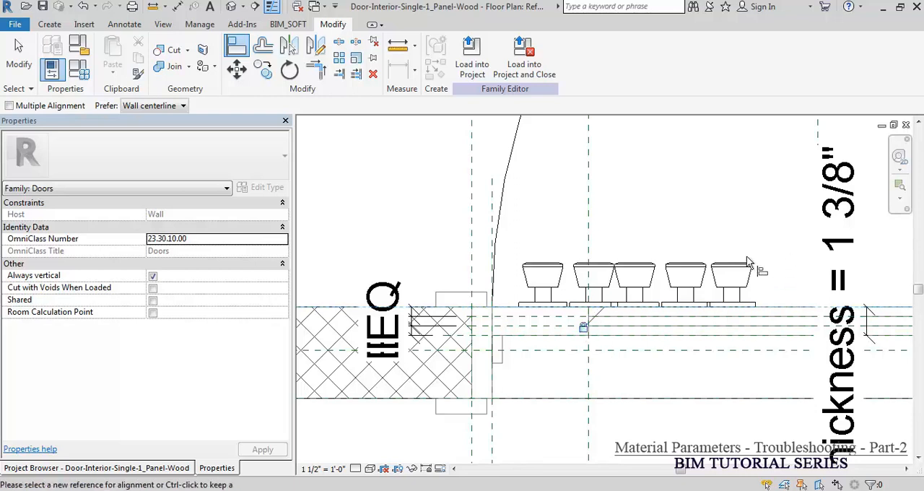
{"action": "key", "text": "Escape"}
{"action": "key", "text": "Escape"}
Step: Test the locked alignments by trying to move the handles away from the door's face, cancelling each move
{"action": "left_click", "coordinate": [732, 268]}
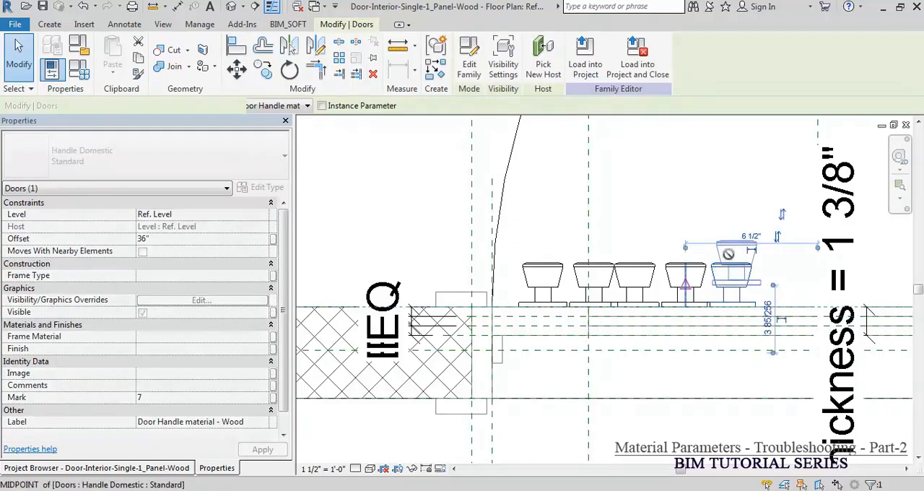
{"action": "left_click_drag", "start_coordinate": [733, 251], "coordinate": [735, 246]}
{"action": "left_click", "coordinate": [579, 297]}
{"action": "left_click_drag", "start_coordinate": [695, 270], "coordinate": [694, 249]}
{"action": "left_click", "coordinate": [579, 297]}
{"action": "left_click_drag", "start_coordinate": [640, 272], "coordinate": [608, 255]}
{"action": "left_click", "coordinate": [578, 297]}
{"action": "left_click", "coordinate": [578, 297]}
{"action": "left_click", "coordinate": [543, 274]}
{"action": "left_click_drag", "start_coordinate": [547, 248], "coordinate": [549, 249]}
{"action": "key", "text": "Escape"}
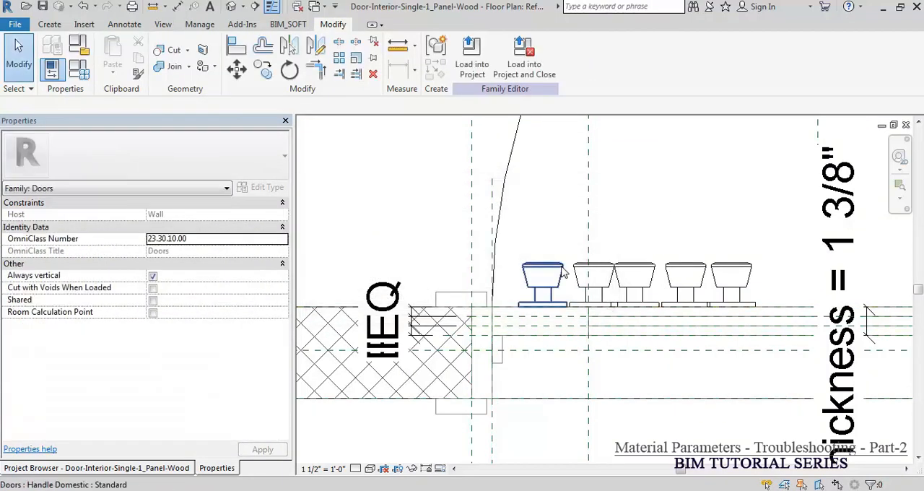
Step: Open the Exterior elevation at the row of door handles
{"action": "scroll", "coordinate": [565, 266], "scroll_direction": "down", "scroll_amount": 2}
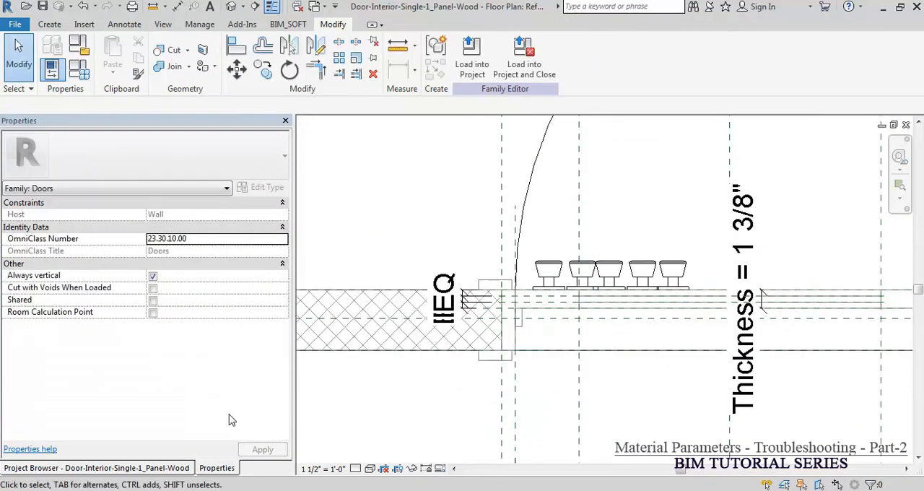
{"action": "left_click", "coordinate": [123, 469]}
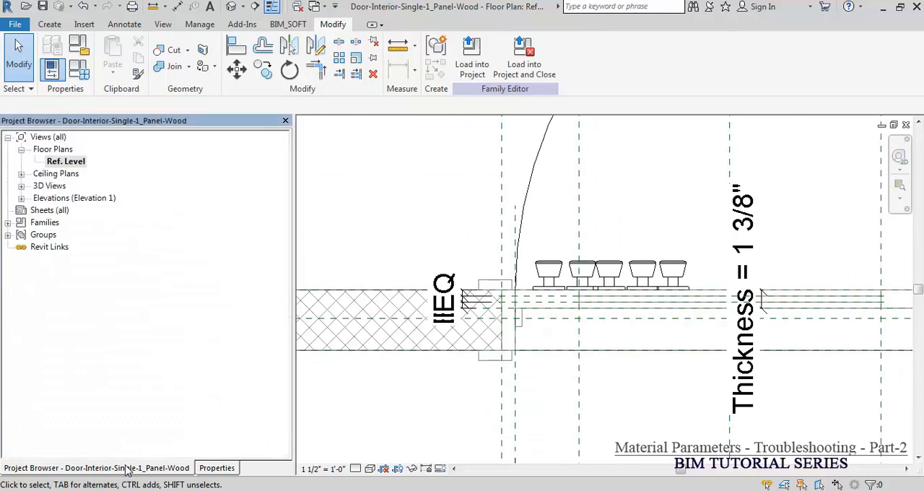
{"action": "double_click", "coordinate": [54, 198]}
{"action": "double_click", "coordinate": [64, 210]}
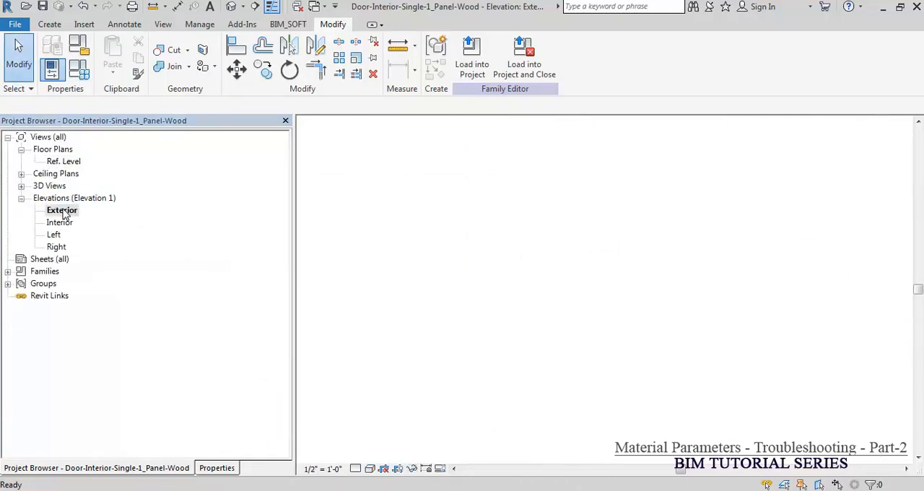
{"action": "scroll", "coordinate": [636, 333], "scroll_direction": "up", "scroll_amount": 5}
{"action": "scroll", "coordinate": [671, 265], "scroll_direction": "down", "scroll_amount": 2}
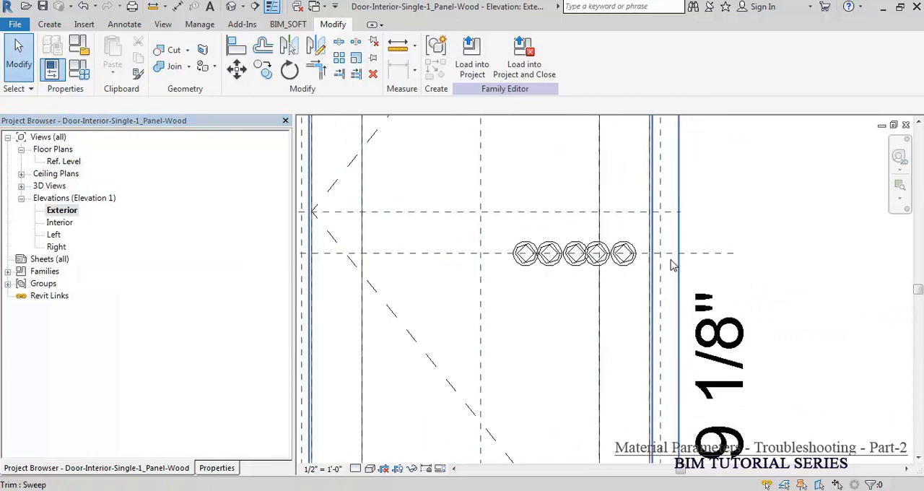
Step: Align the handles' centers with the horizontal reference plane running through the row and lock each alignment
{"action": "key", "text": "a"}
{"action": "key", "text": "l"}
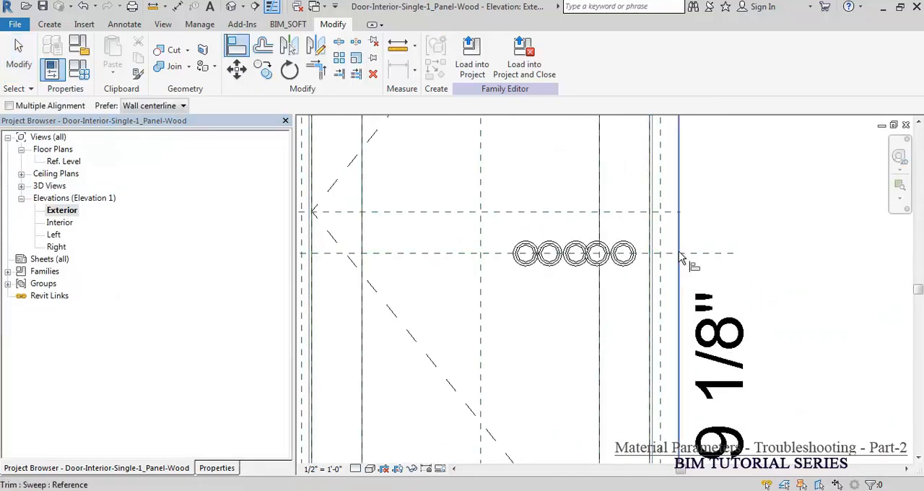
{"action": "left_click", "coordinate": [632, 258]}
{"action": "left_click", "coordinate": [504, 257]}
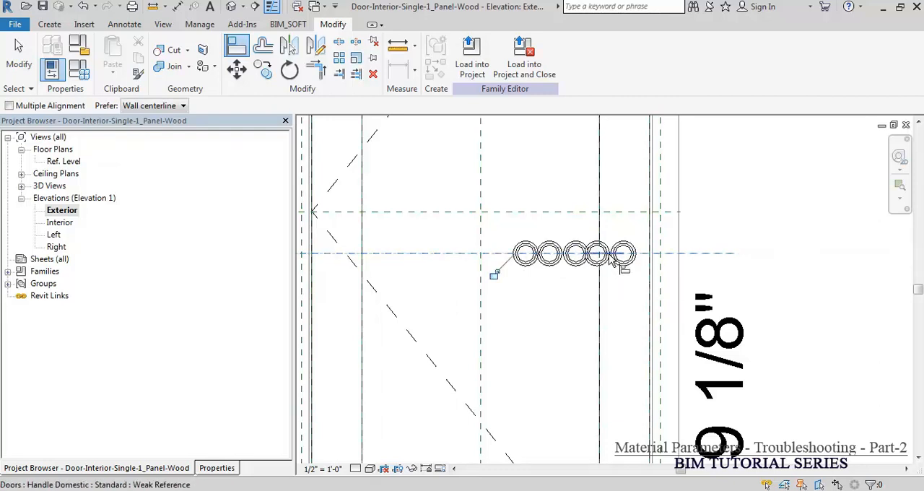
{"action": "key", "text": "a"}
{"action": "key", "text": "l"}
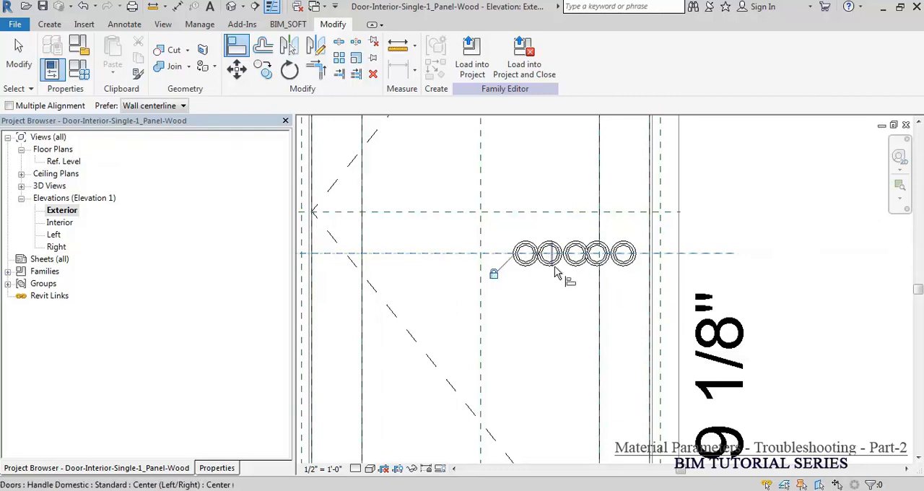
{"action": "left_click", "coordinate": [501, 256]}
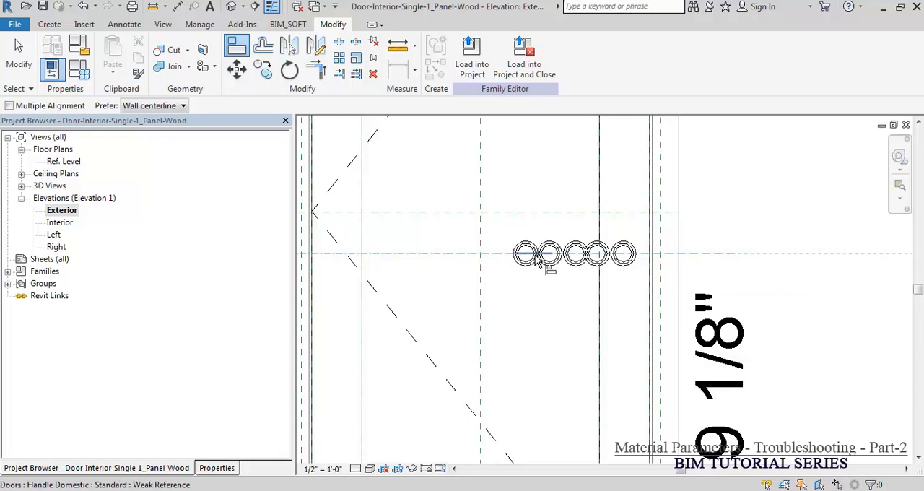
{"action": "left_click", "coordinate": [583, 261]}
{"action": "left_click", "coordinate": [499, 254]}
{"action": "left_click", "coordinate": [556, 260]}
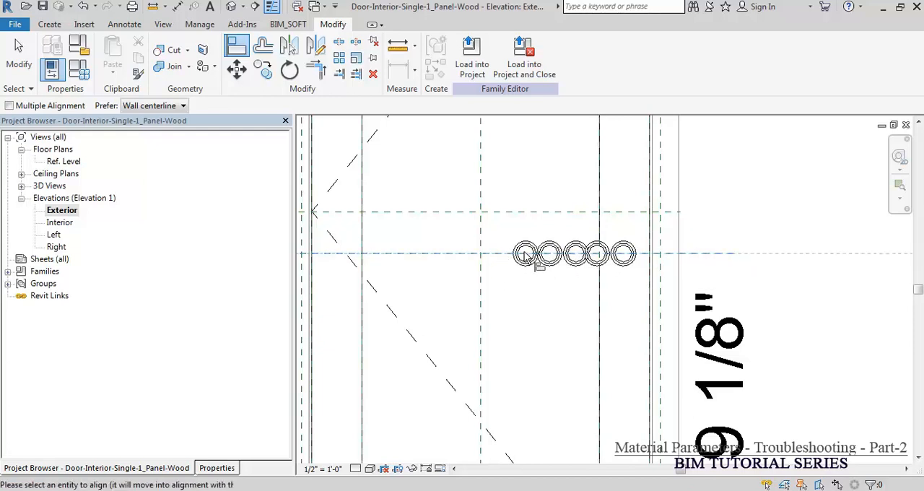
{"action": "left_click", "coordinate": [529, 260]}
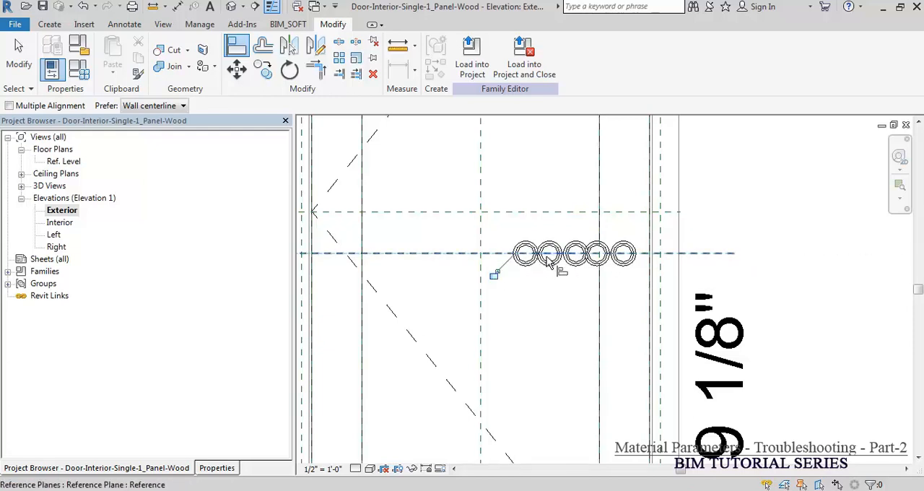
{"action": "left_click", "coordinate": [491, 276]}
{"action": "key", "text": "Escape"}
{"action": "key", "text": "Escape"}
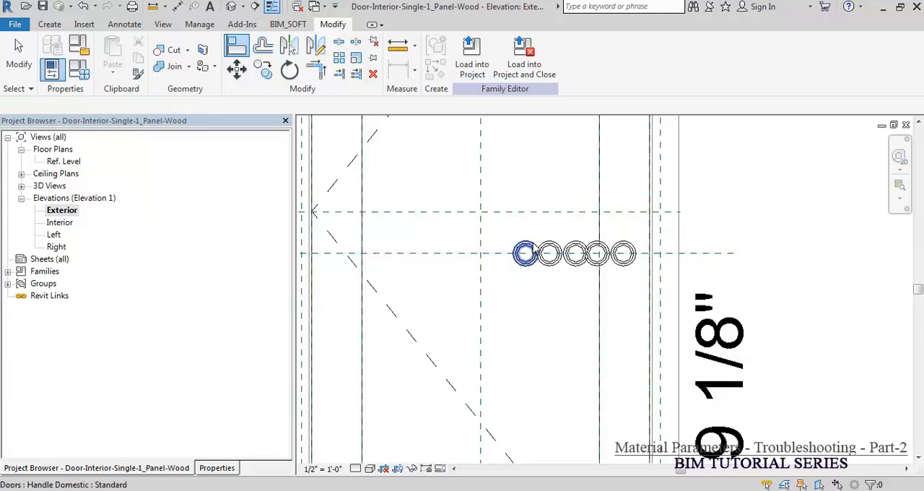
Step: Test the handles' locked vertical alignment by trying to move individual handles off the horizontal reference plane, cancelling each move
{"action": "left_click", "coordinate": [528, 246]}
{"action": "left_click_drag", "start_coordinate": [529, 243], "coordinate": [530, 218]}
{"action": "key", "text": "Escape"}
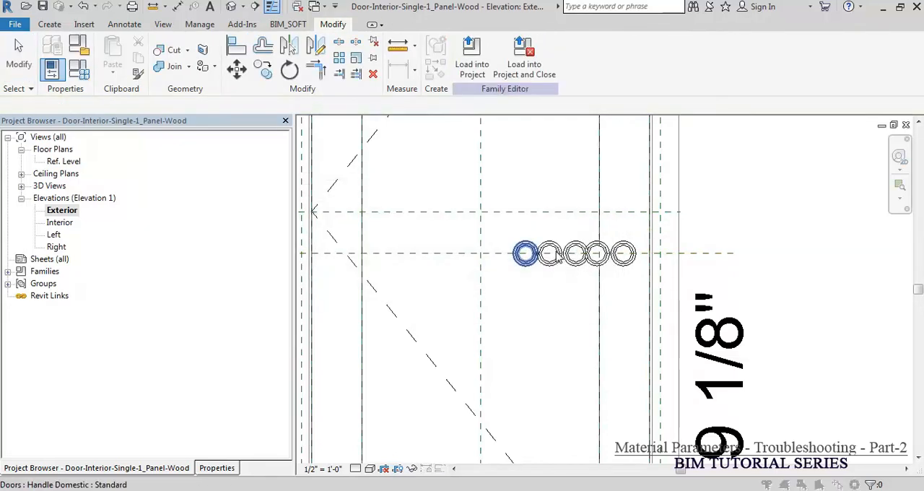
{"action": "key", "text": "Escape"}
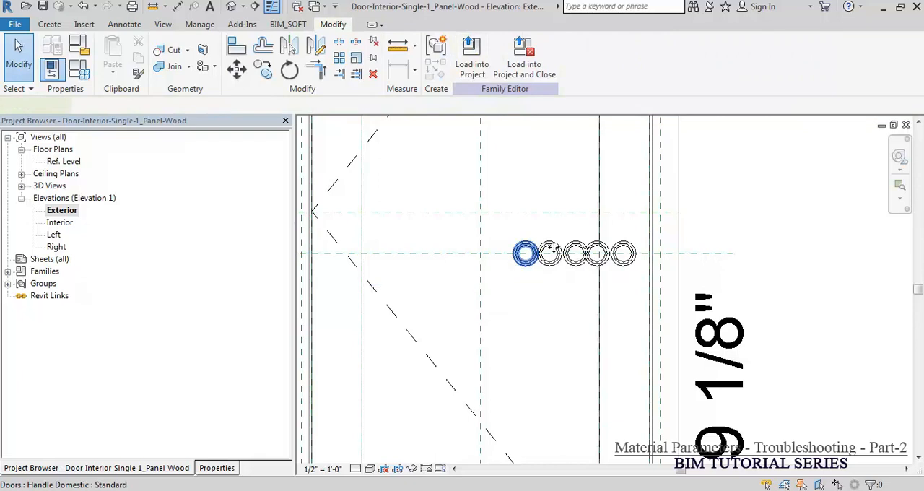
{"action": "left_click", "coordinate": [553, 248]}
{"action": "left_click_drag", "start_coordinate": [553, 248], "coordinate": [617, 246]}
{"action": "key", "text": "Escape"}
{"action": "left_click", "coordinate": [576, 251]}
{"action": "key", "text": "Escape"}
{"action": "left_click", "coordinate": [596, 253]}
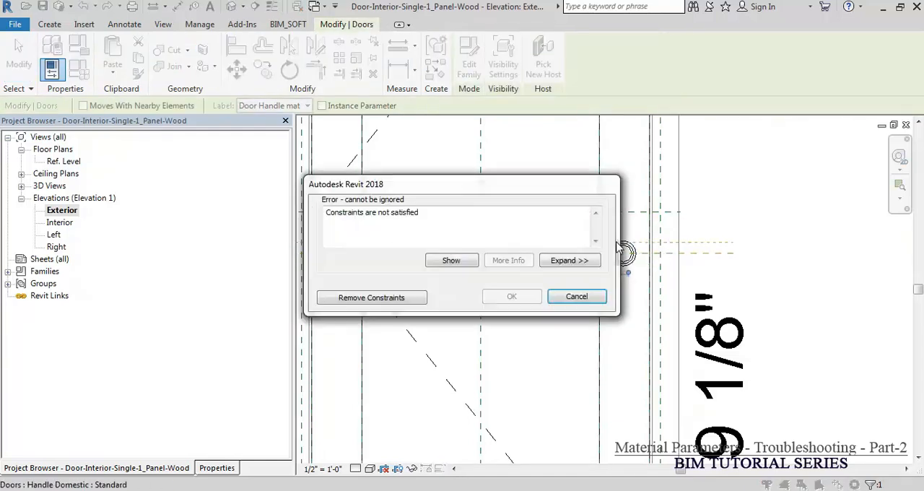
{"action": "key", "text": "Escape"}
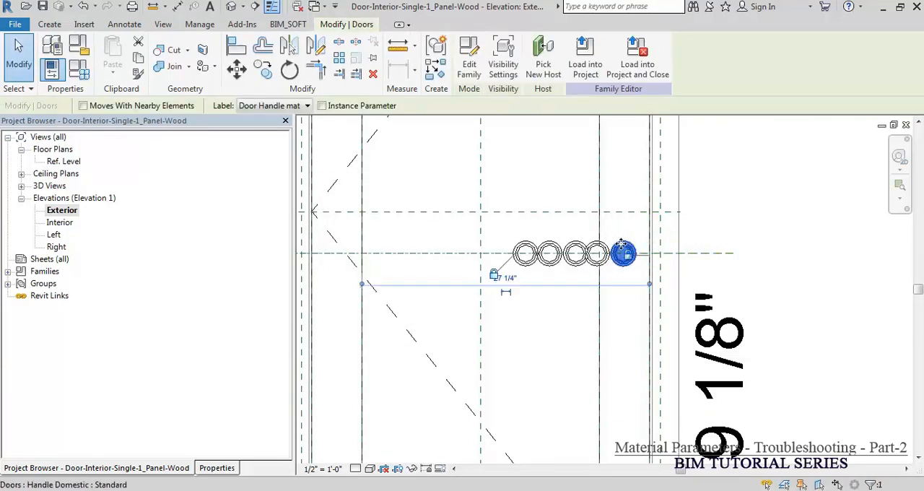
{"action": "left_click_drag", "start_coordinate": [620, 236], "coordinate": [623, 233]}
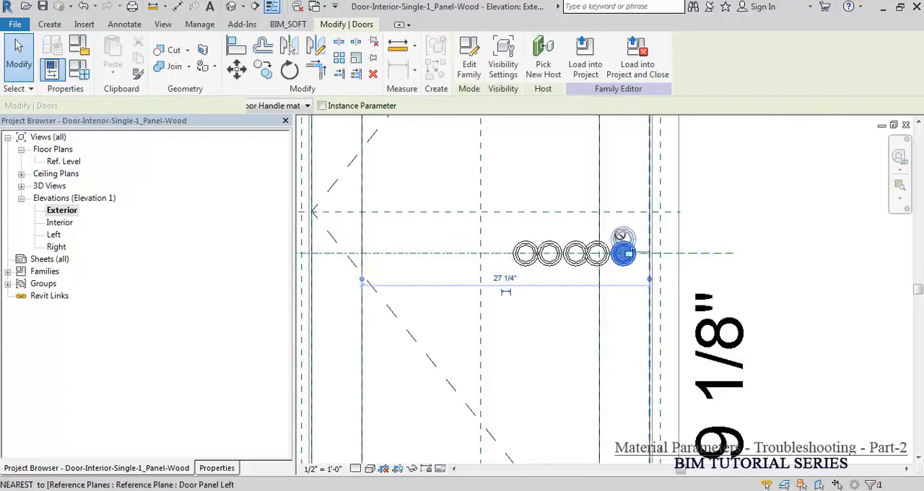
{"action": "key", "text": "Escape"}
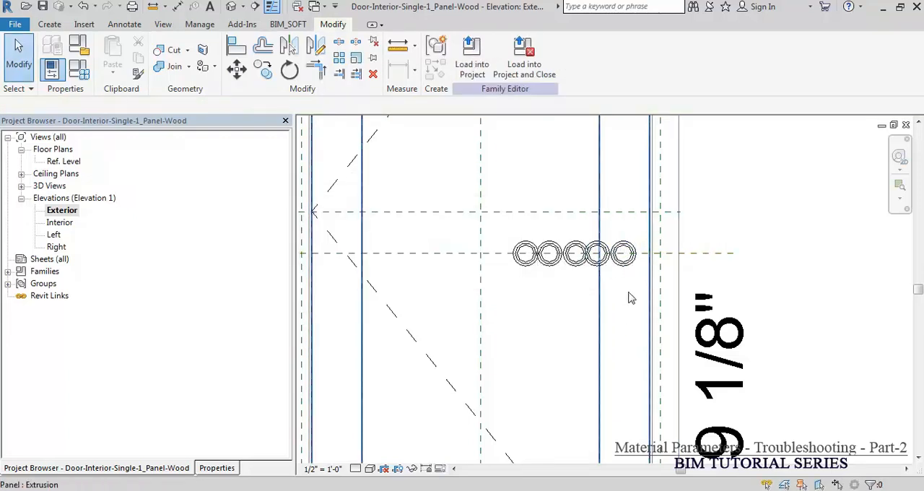
Step: Try to align the fourth and third handles' left/right centers with the rightmost handle, and undo both alignments
{"action": "key", "text": "l"}
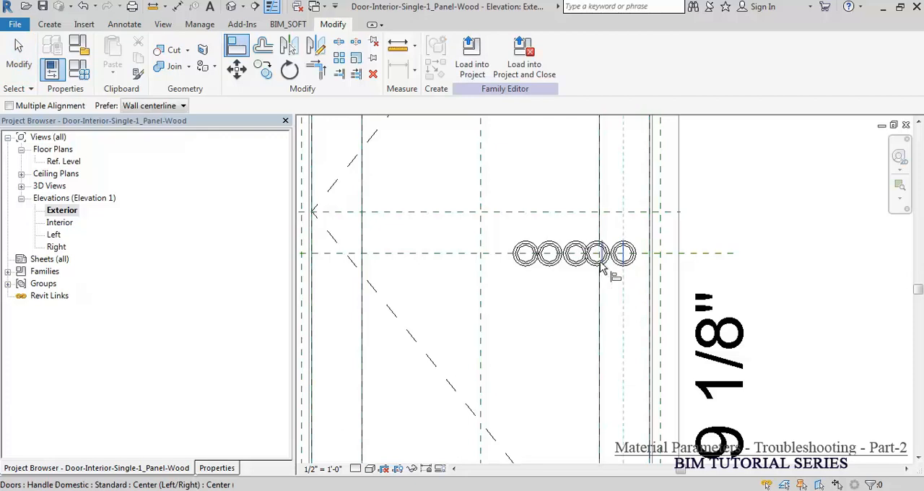
{"action": "left_click", "coordinate": [599, 265]}
{"action": "scroll", "coordinate": [599, 264], "scroll_direction": "up", "scroll_amount": 2}
{"action": "left_click", "coordinate": [603, 267]}
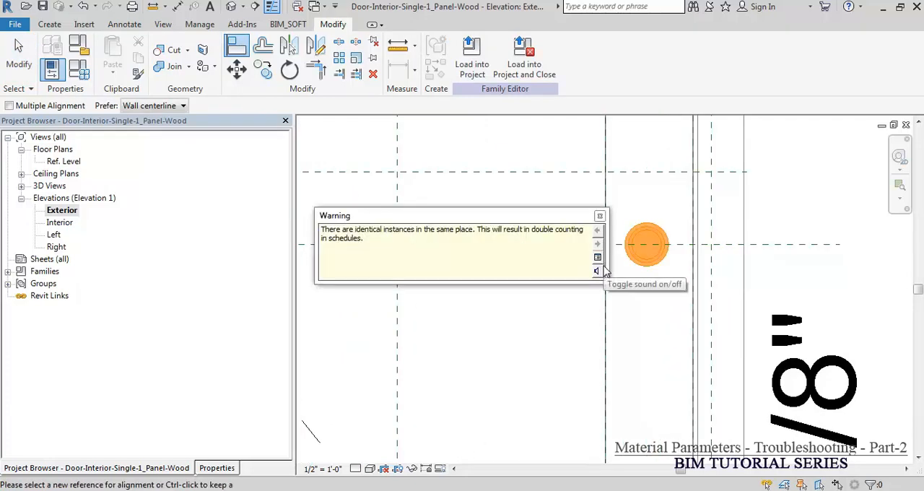
{"action": "left_click", "coordinate": [549, 329]}
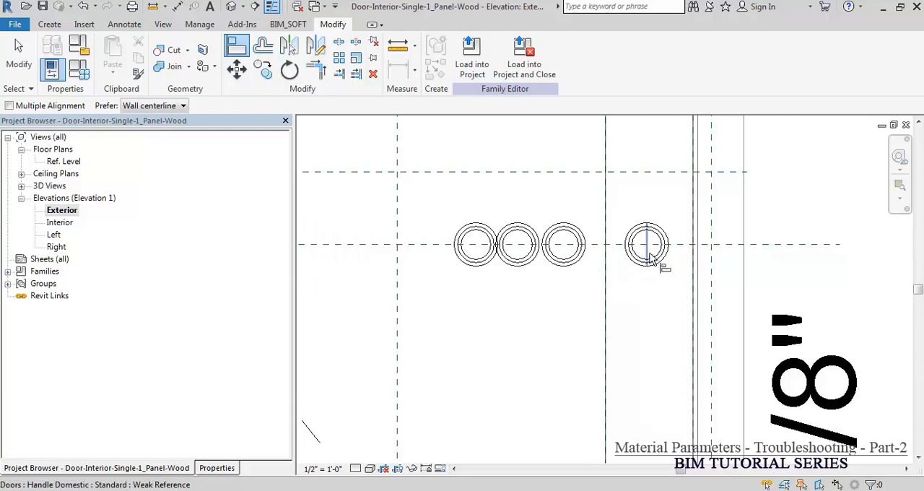
{"action": "left_click", "coordinate": [641, 260]}
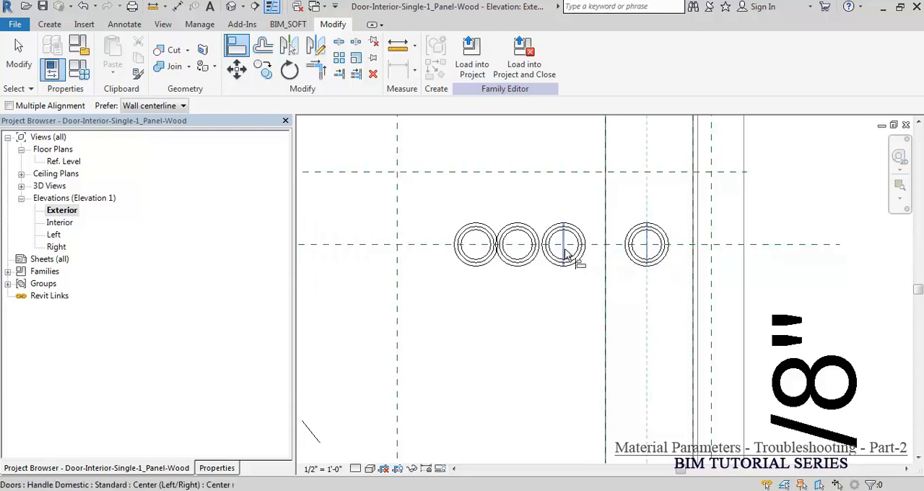
{"action": "left_click", "coordinate": [572, 259]}
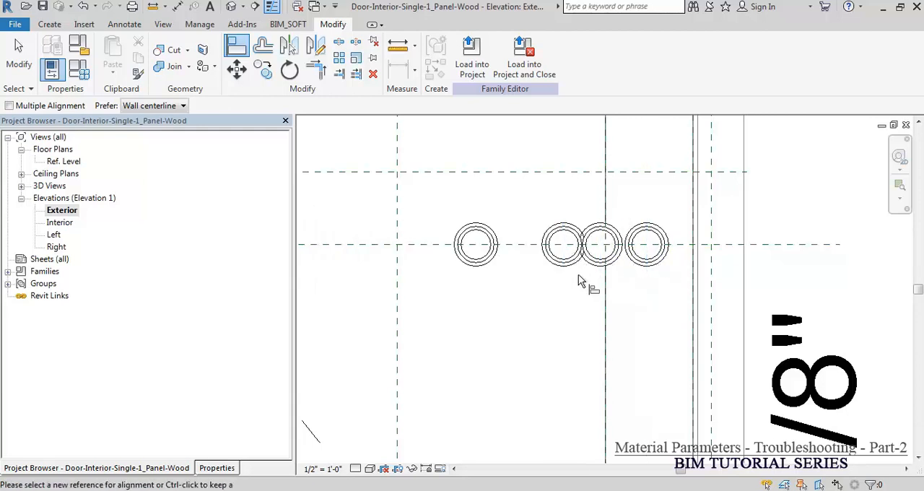
{"action": "key", "text": "ctrl+z"}
{"action": "key", "text": "ctrl+z"}
{"action": "key", "text": "Escape"}
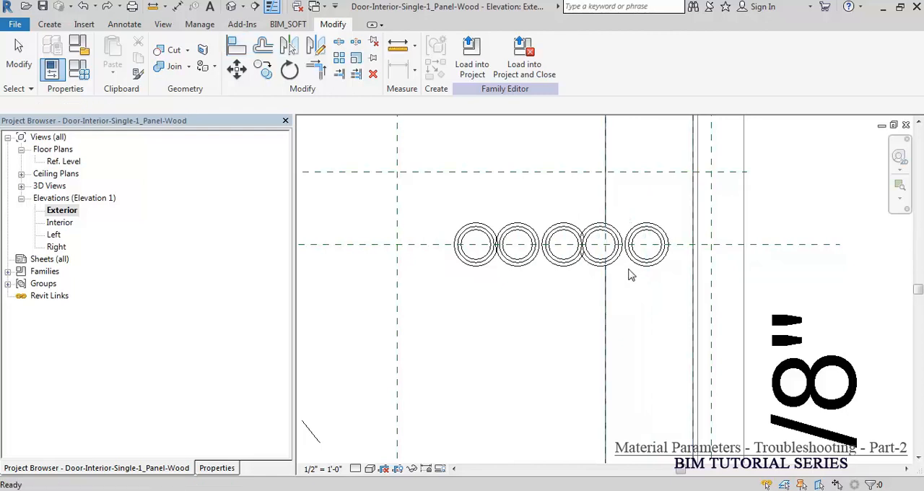
Step: Align the left/right center of the fourth handle with that of the rightmost handle in the row
{"action": "key", "text": "l"}
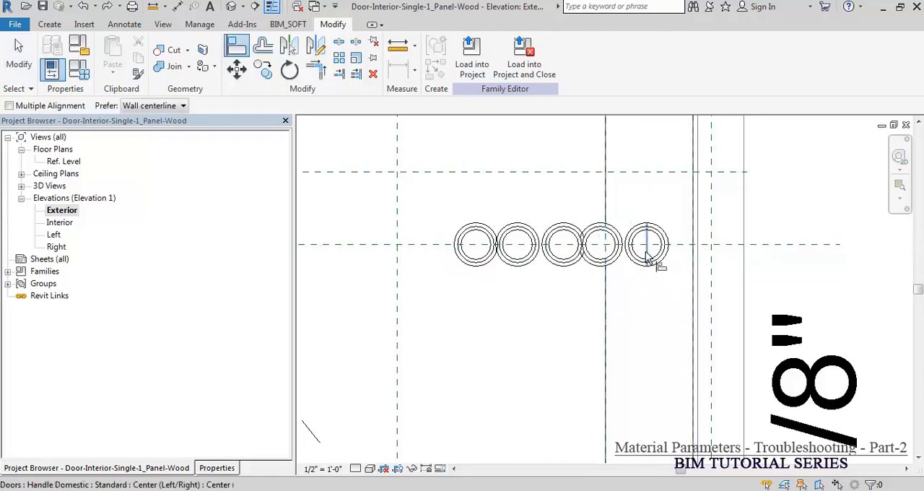
{"action": "left_click", "coordinate": [602, 247]}
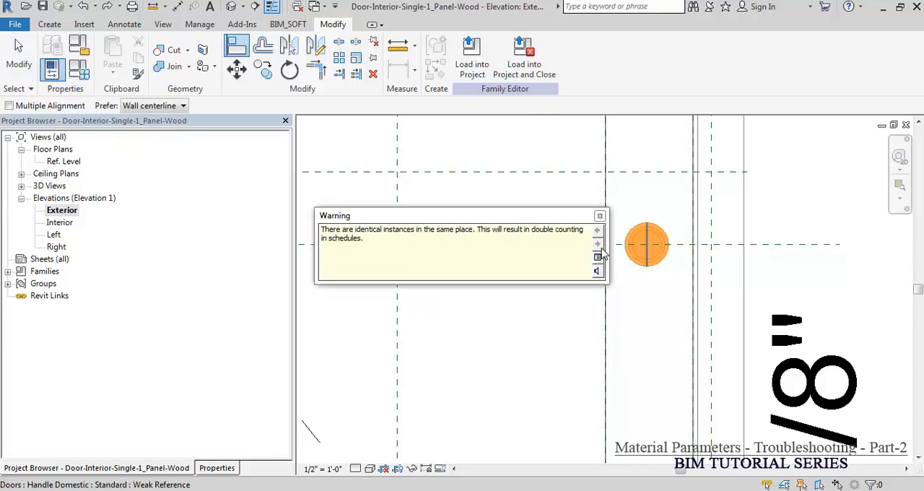
Step: Try to align the third handle's center with the stacked handles, and undo that alignment
{"action": "left_click", "coordinate": [648, 253]}
{"action": "left_click", "coordinate": [567, 264]}
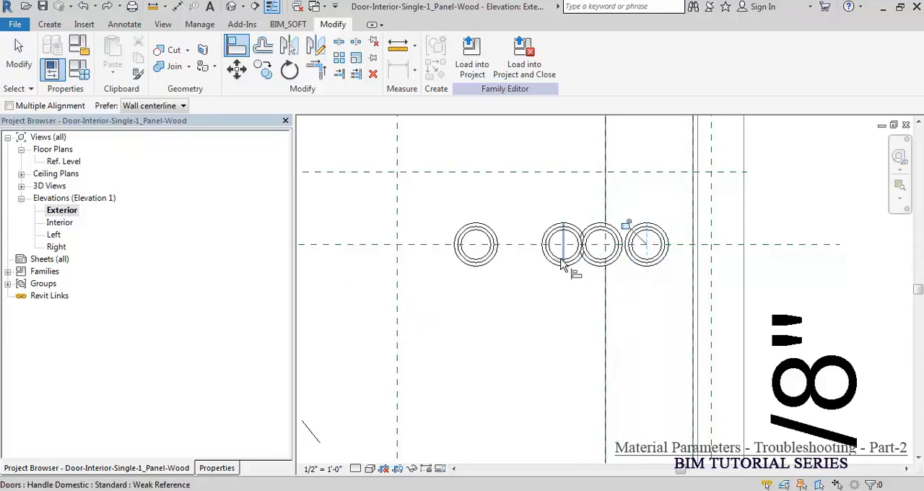
{"action": "key", "text": "ctrl+z"}
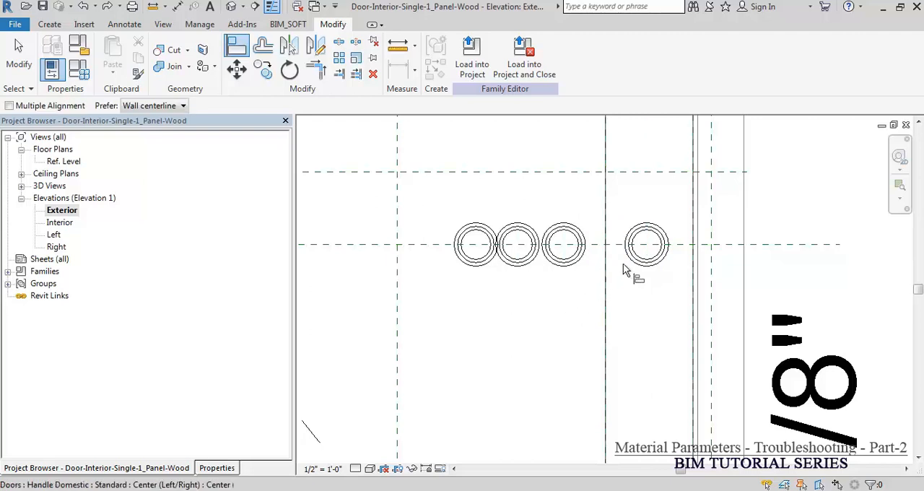
Step: Align the left/right centers of the three remaining handles with the rightmost handle so all five stack in one place
{"action": "left_click", "coordinate": [649, 258]}
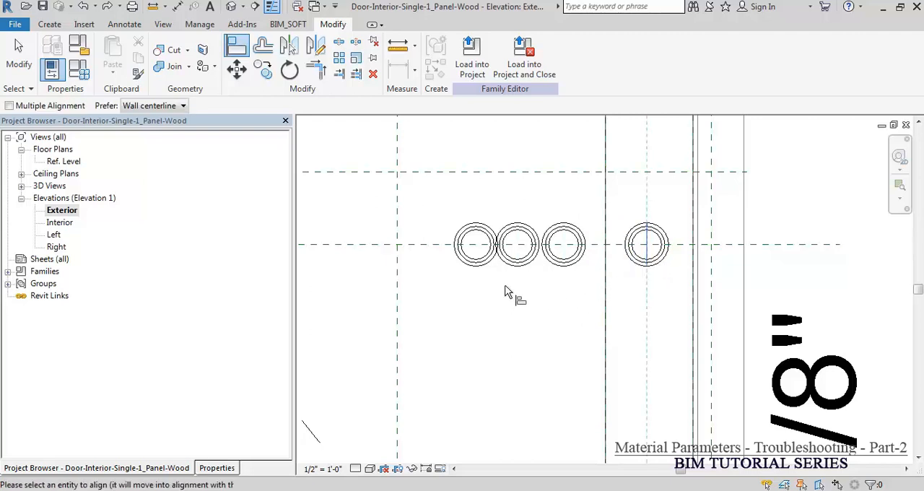
{"action": "left_click", "coordinate": [475, 245]}
{"action": "left_click", "coordinate": [485, 326]}
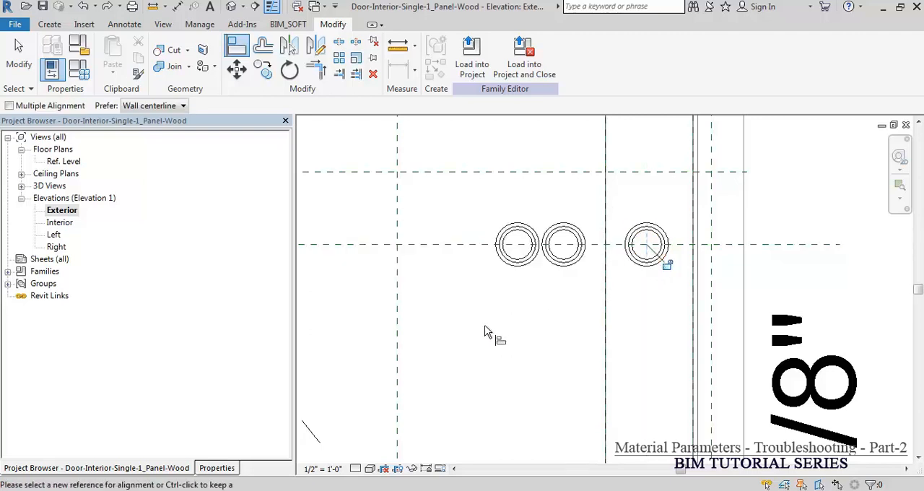
{"action": "left_click", "coordinate": [647, 254]}
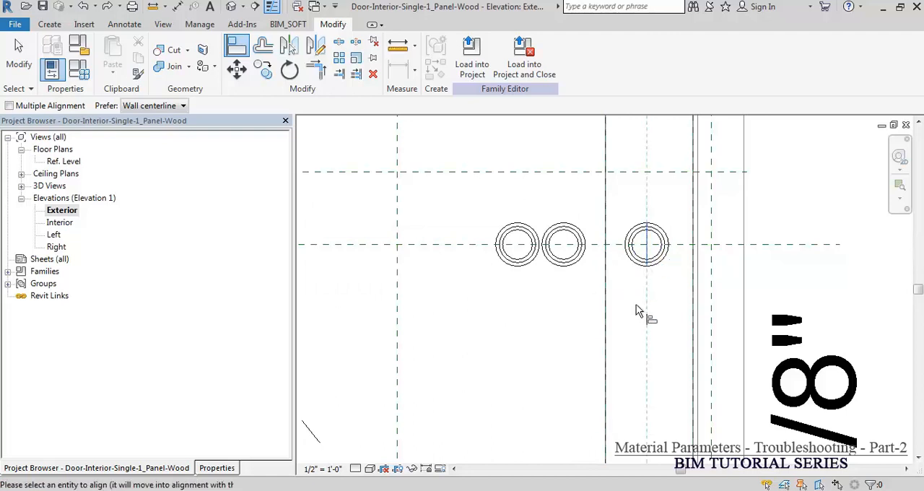
{"action": "left_click", "coordinate": [518, 262]}
{"action": "left_click", "coordinate": [546, 325]}
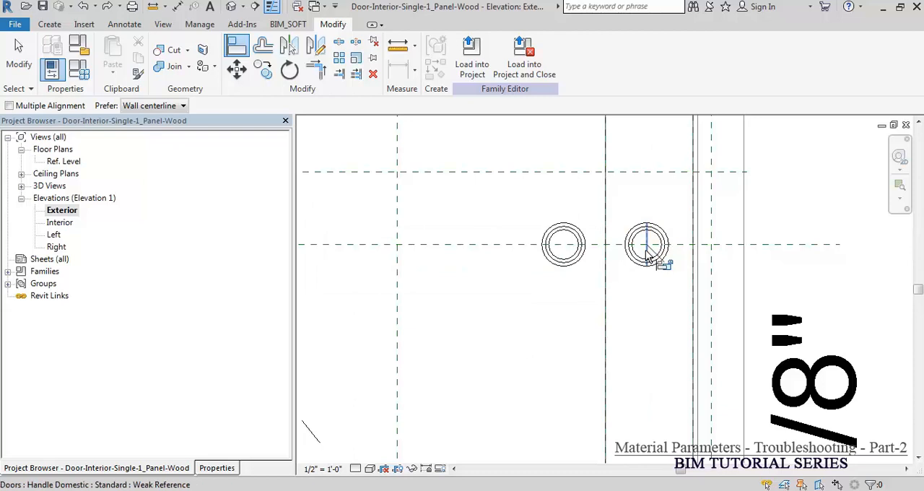
{"action": "left_click", "coordinate": [566, 258]}
{"action": "left_click", "coordinate": [546, 310]}
{"action": "key", "text": "Escape"}
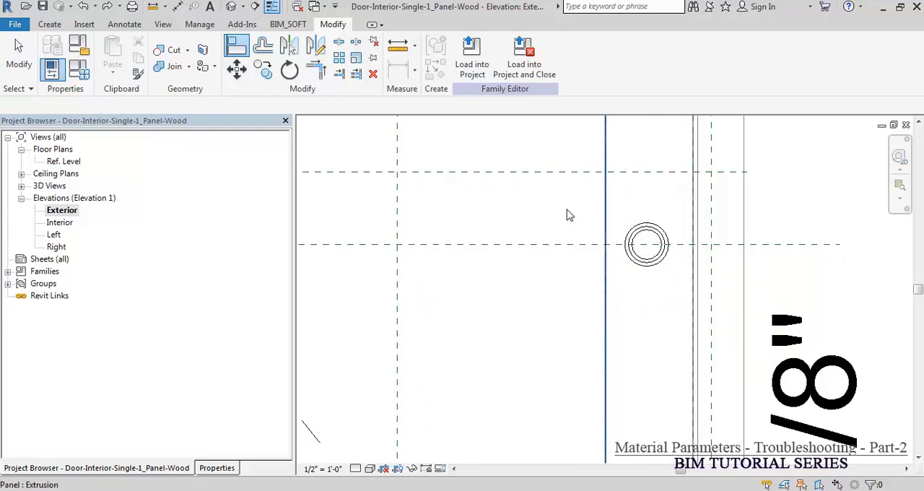
{"action": "left_click_drag", "start_coordinate": [527, 201], "coordinate": [672, 299]}
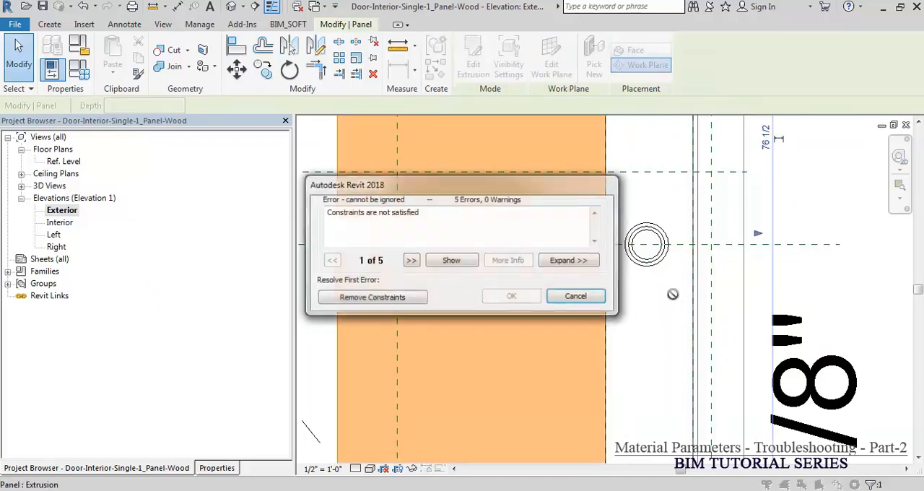
{"action": "key", "text": "Escape"}
{"action": "scroll", "coordinate": [668, 291], "scroll_direction": "down", "scroll_amount": 4}
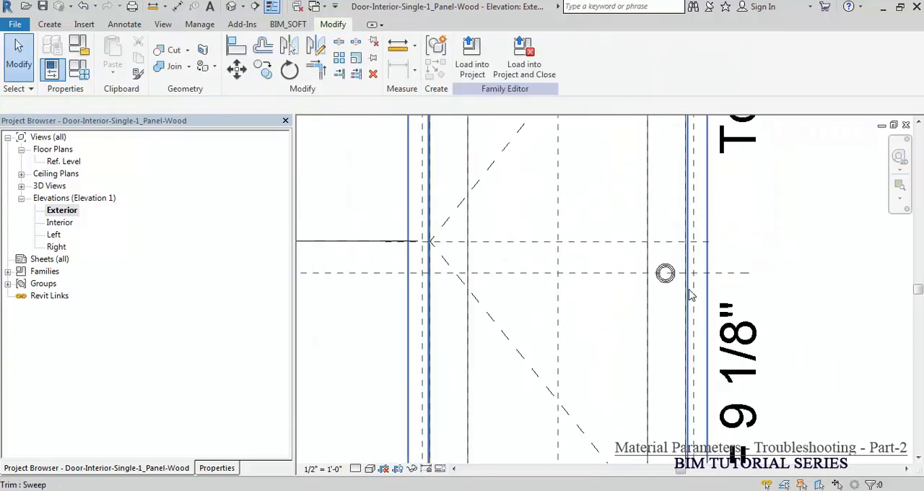
{"action": "left_click", "coordinate": [482, 237]}
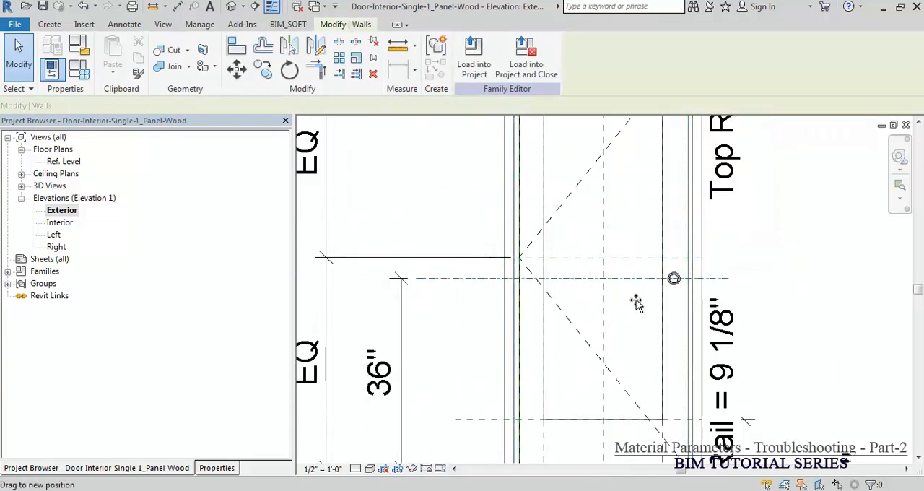
{"action": "key", "text": "Escape"}
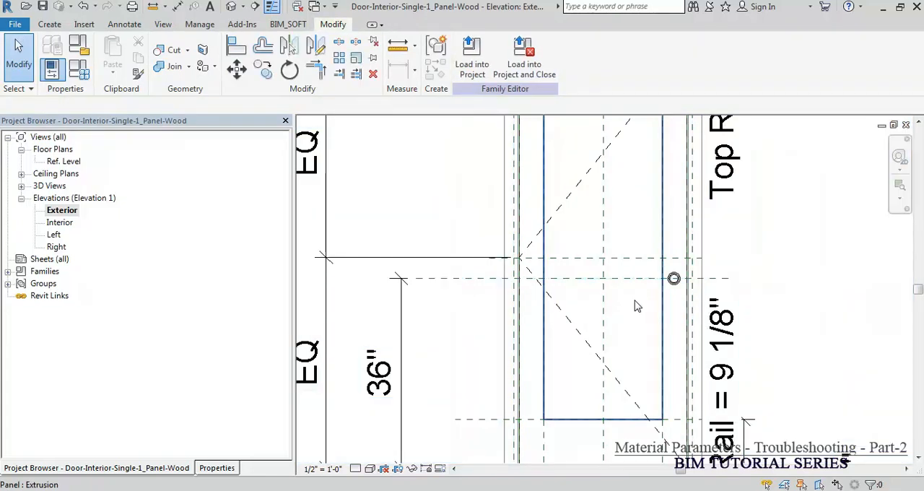
Step: Select everything around the handle with a crossing window and check the selected doors in the Filter, excluding reference planes, without applying it
{"action": "scroll", "coordinate": [635, 304], "scroll_direction": "down", "scroll_amount": 5}
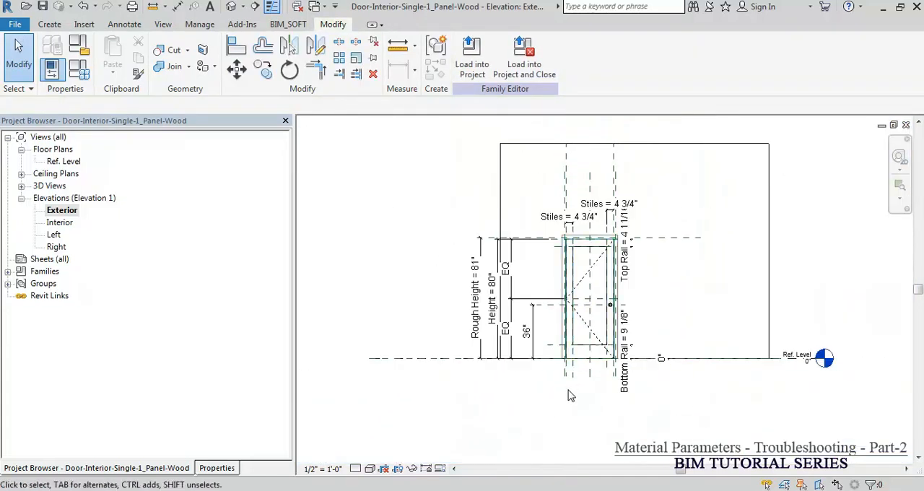
{"action": "left_click_drag", "start_coordinate": [423, 278], "coordinate": [625, 324]}
{"action": "left_click", "coordinate": [523, 64]}
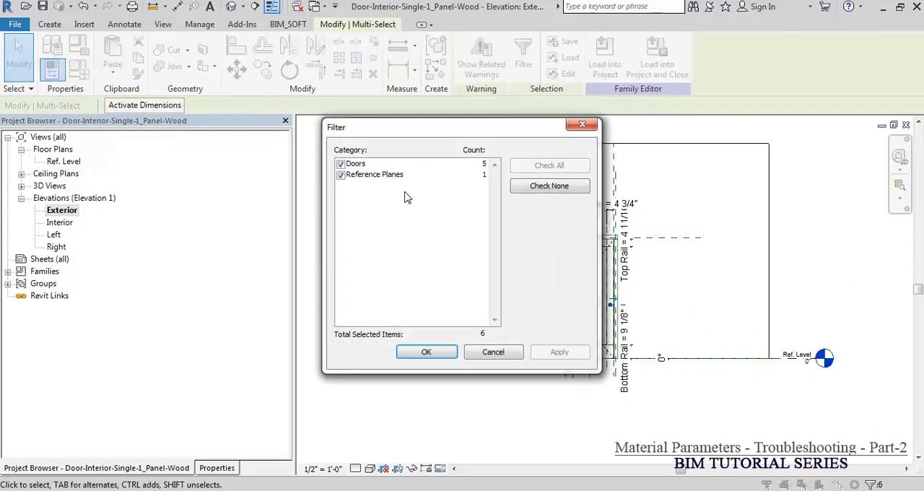
{"action": "left_click", "coordinate": [340, 176]}
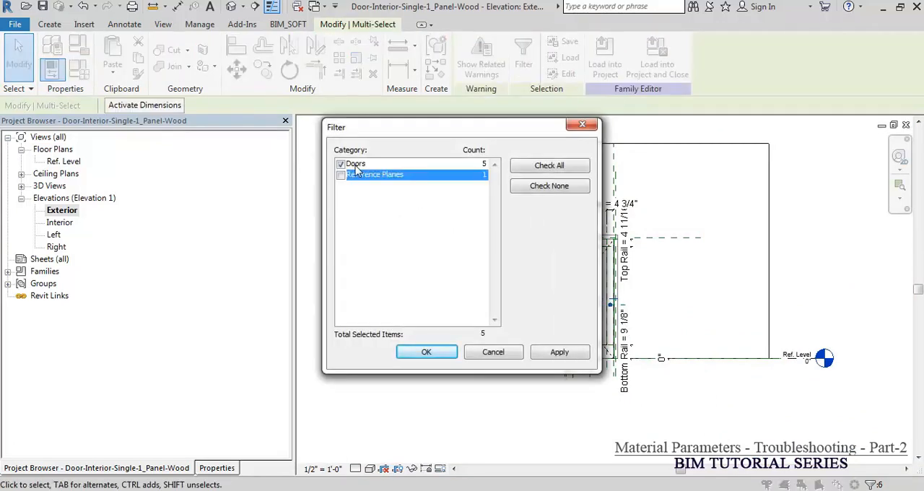
{"action": "key", "text": "Escape"}
{"action": "key", "text": "Escape"}
Step: Select the stacked handle and examine its instance properties and label, narrowing the palette to enlarge the drawing area
{"action": "scroll", "coordinate": [612, 306], "scroll_direction": "up", "scroll_amount": 2}
{"action": "scroll", "coordinate": [609, 307], "scroll_direction": "up", "scroll_amount": 5}
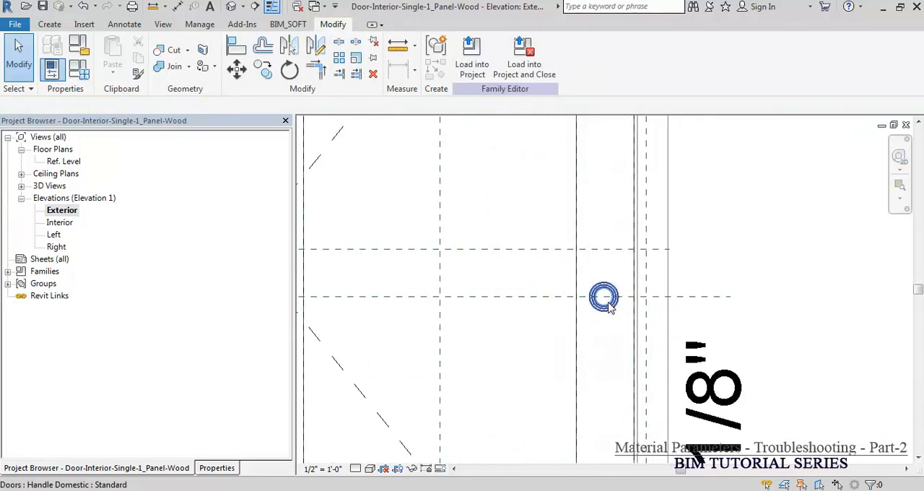
{"action": "left_click", "coordinate": [610, 307]}
{"action": "left_click", "coordinate": [218, 468]}
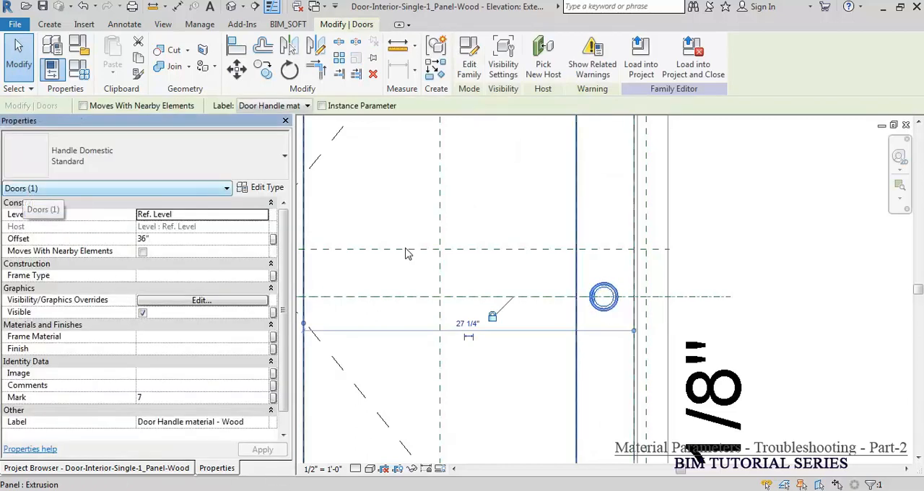
{"action": "left_click_drag", "start_coordinate": [295, 253], "coordinate": [157, 253]}
{"action": "left_click", "coordinate": [248, 200]}
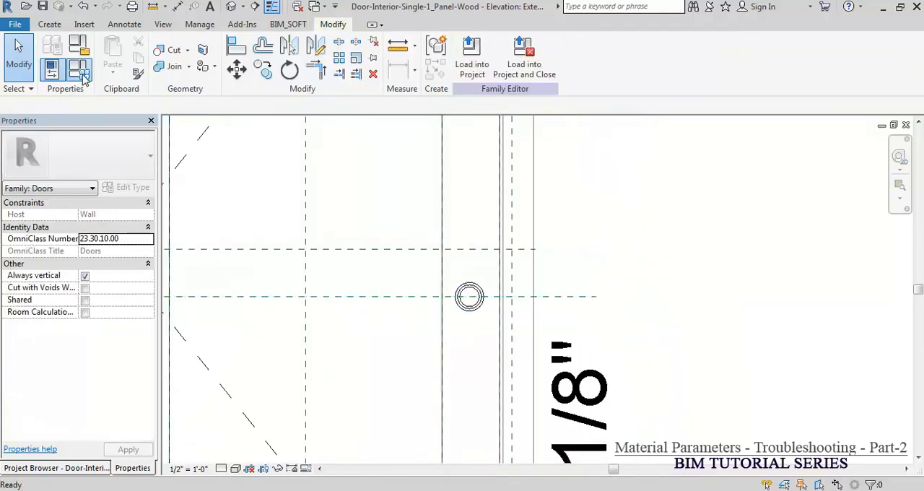
Step: Delete the Door Handle Material parameter from the family types, confirming its removal
{"action": "left_click", "coordinate": [80, 71]}
{"action": "left_click", "coordinate": [152, 270]}
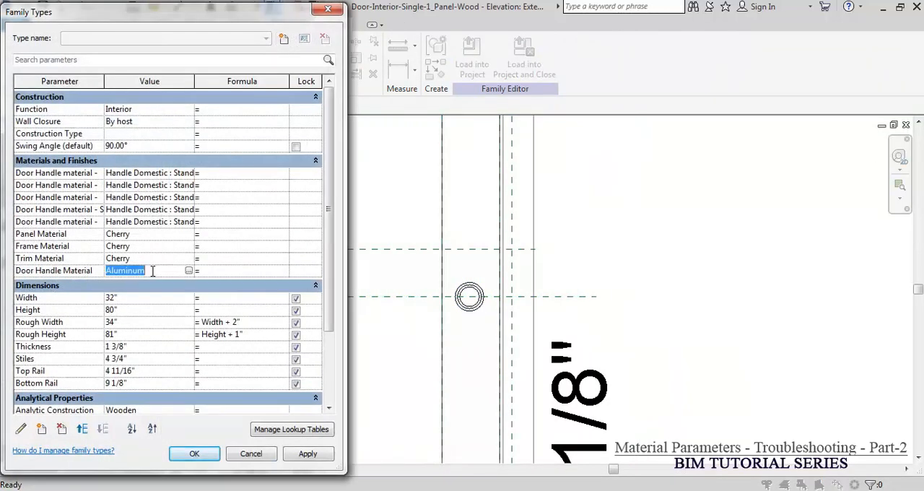
{"action": "left_click", "coordinate": [60, 272]}
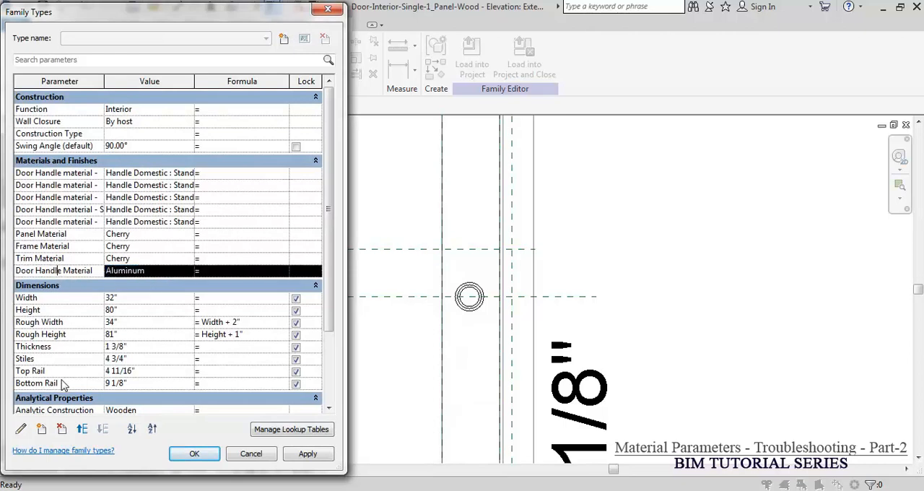
{"action": "left_click", "coordinate": [62, 429]}
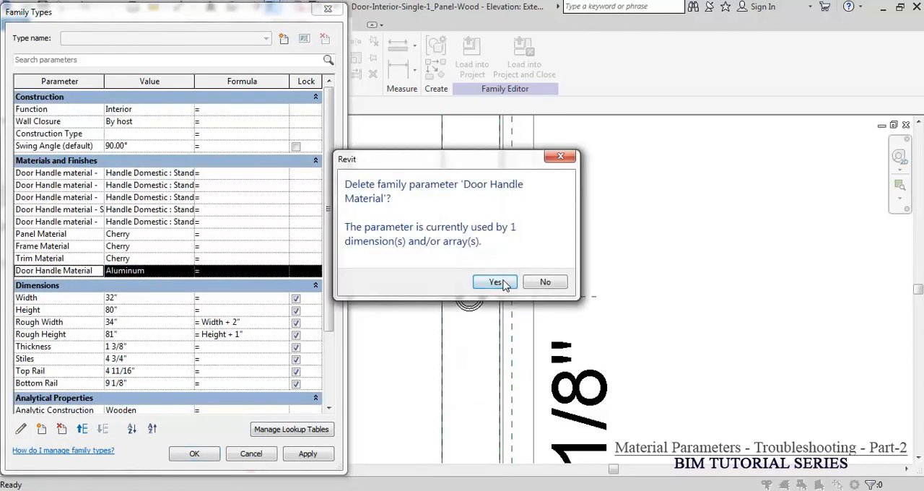
{"action": "left_click", "coordinate": [495, 282]}
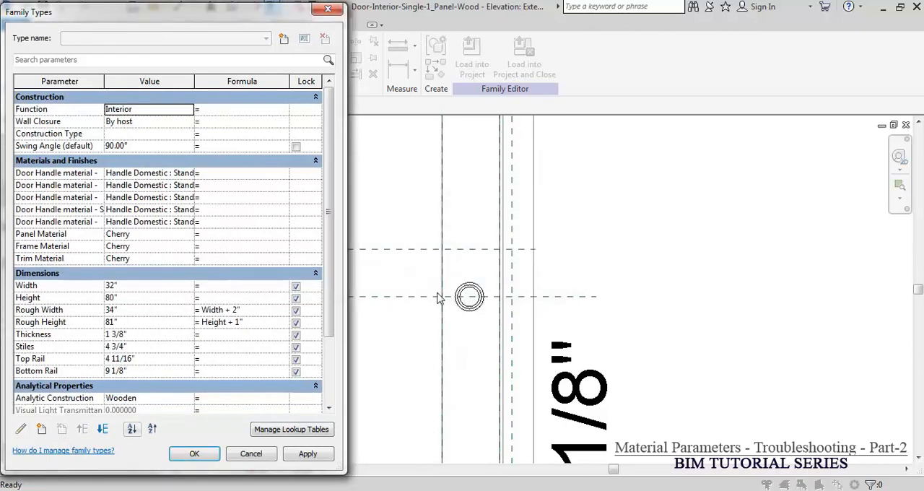
Step: Accept the family types and load the door family into Door Handle.rvt, overwriting the existing version and its parameter values
{"action": "left_click", "coordinate": [191, 453]}
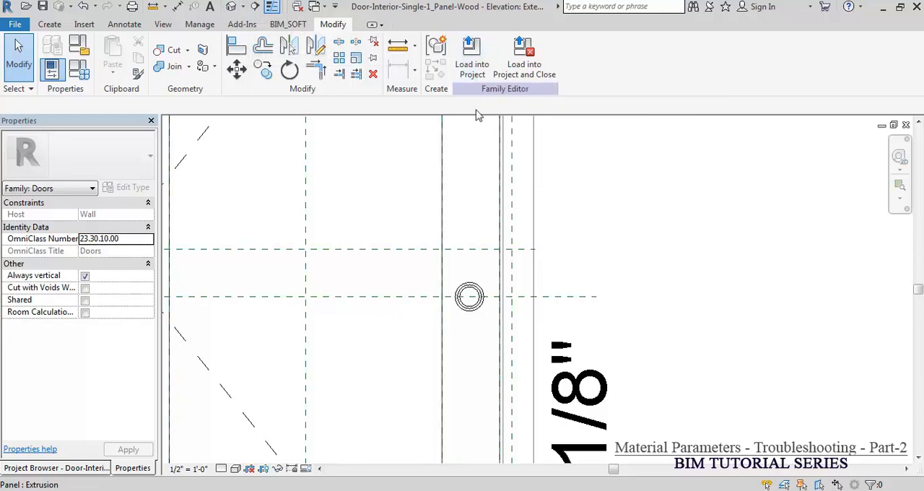
{"action": "left_click", "coordinate": [471, 62]}
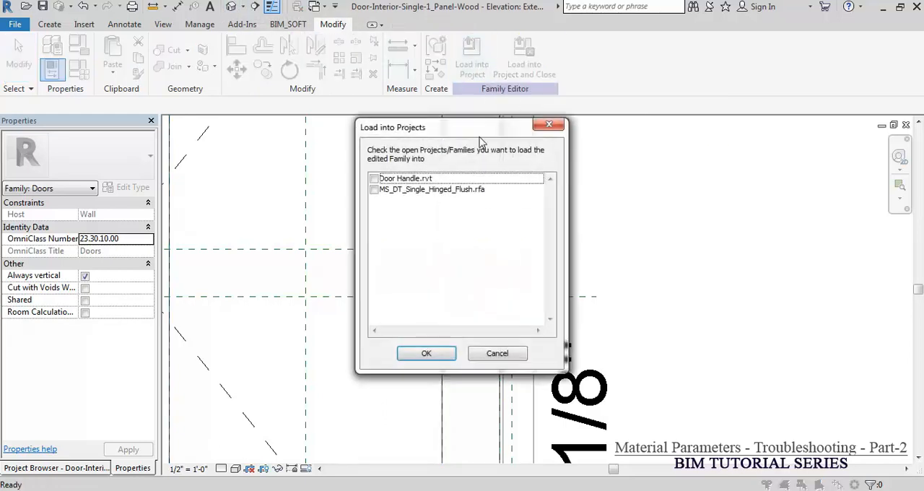
{"action": "left_click", "coordinate": [374, 178]}
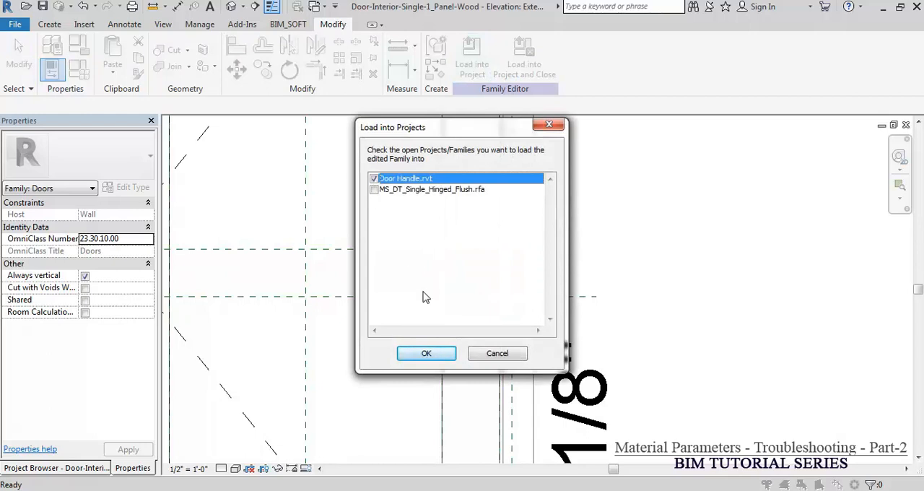
{"action": "left_click", "coordinate": [428, 353]}
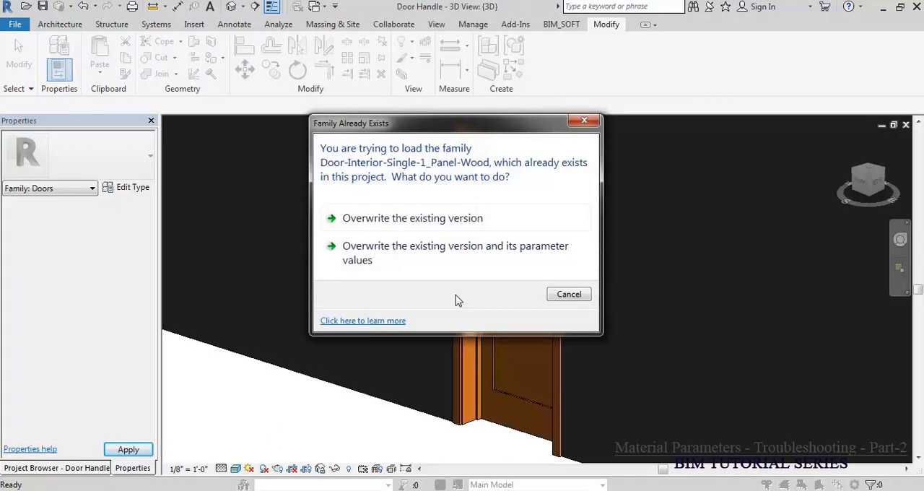
{"action": "left_click", "coordinate": [449, 254]}
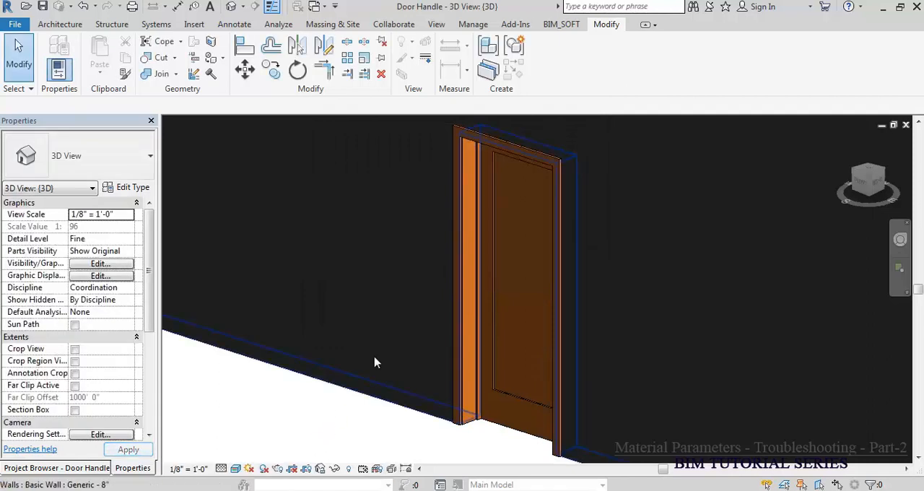
Step: Select the door from its knob side in the 3D view and open its type properties to examine the handle material parameters
{"action": "scroll", "coordinate": [443, 266], "scroll_direction": "down", "scroll_amount": 2}
{"action": "scroll", "coordinate": [443, 265], "scroll_direction": "down", "scroll_amount": 5}
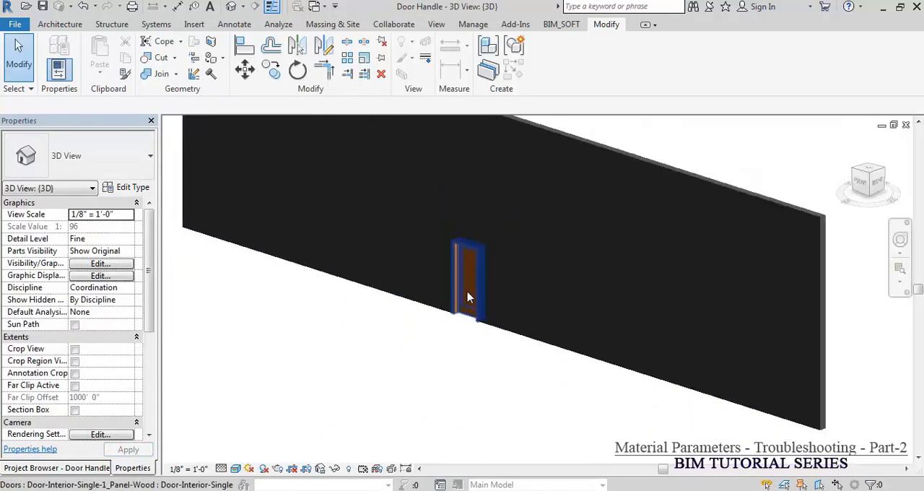
{"action": "middle_click_drag", "start_coordinate": [682, 388], "coordinate": [505, 353], "text": "shift"}
{"action": "scroll", "coordinate": [515, 295], "scroll_direction": "up", "scroll_amount": 4}
{"action": "scroll", "coordinate": [517, 250], "scroll_direction": "up", "scroll_amount": 6}
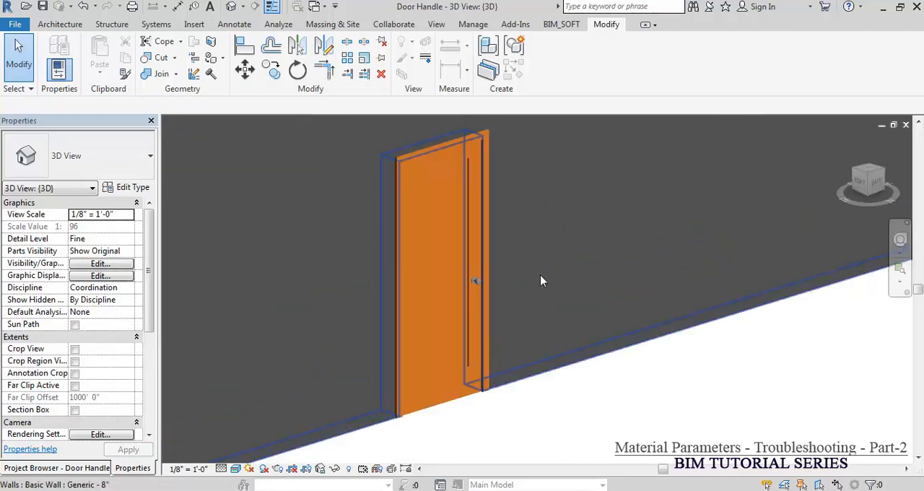
{"action": "middle_click_drag", "start_coordinate": [664, 263], "coordinate": [893, 232]}
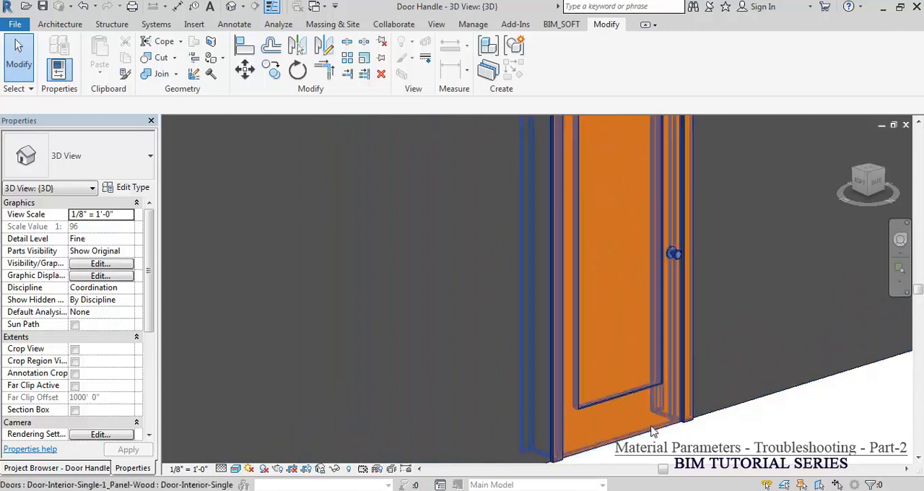
{"action": "left_click", "coordinate": [633, 438]}
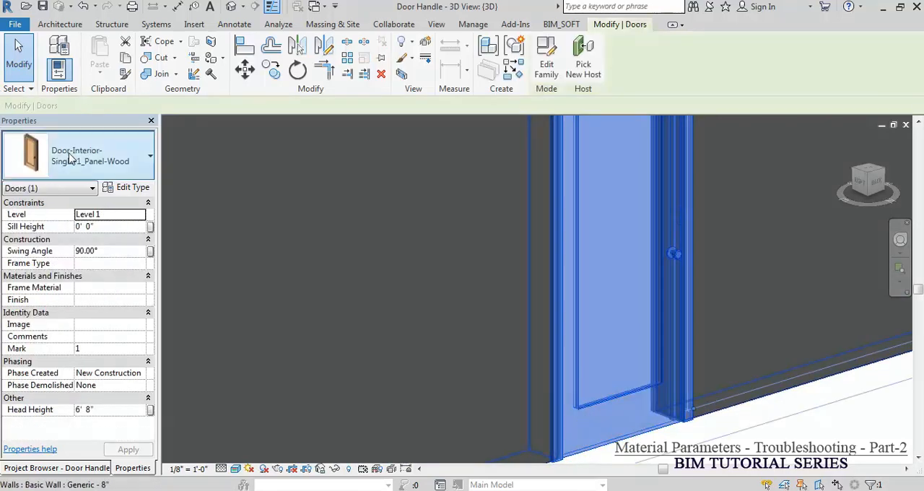
{"action": "left_click", "coordinate": [132, 189]}
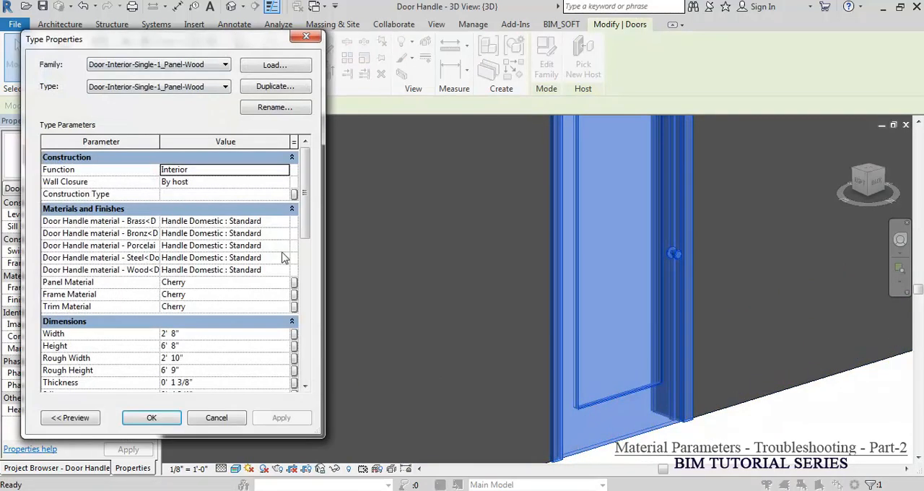
{"action": "left_click_drag", "start_coordinate": [159, 141], "coordinate": [155, 141]}
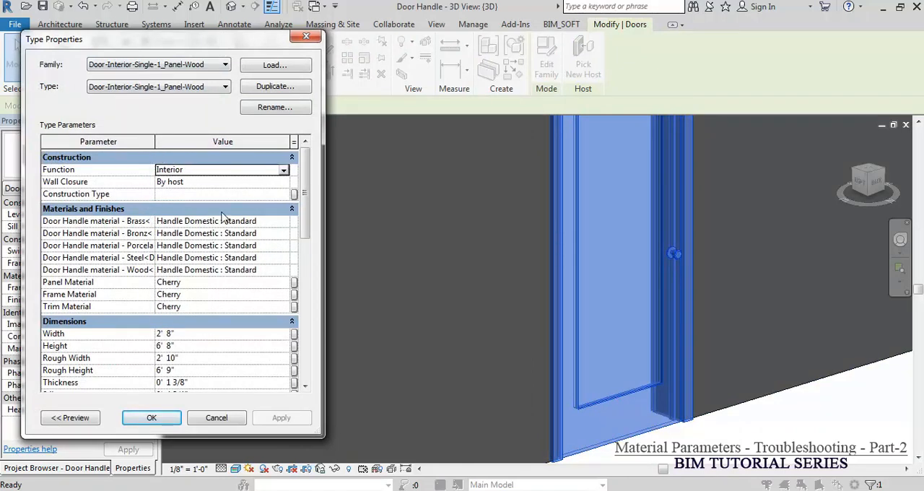
Step: Set the Bronz, Porcelain, Steel and Wood door handle material parameters to Door Swing-Single : Single, apply the change and deselect the door
{"action": "left_click", "coordinate": [286, 234]}
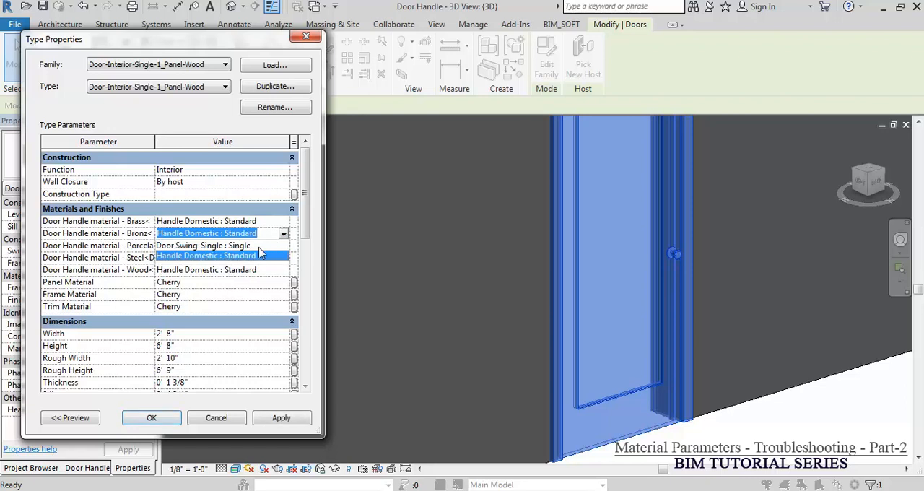
{"action": "left_click", "coordinate": [262, 246]}
{"action": "left_click", "coordinate": [284, 245]}
{"action": "left_click", "coordinate": [284, 245]}
{"action": "left_click", "coordinate": [263, 258]}
{"action": "left_click", "coordinate": [282, 258]}
{"action": "left_click", "coordinate": [283, 258]}
{"action": "left_click", "coordinate": [268, 270]}
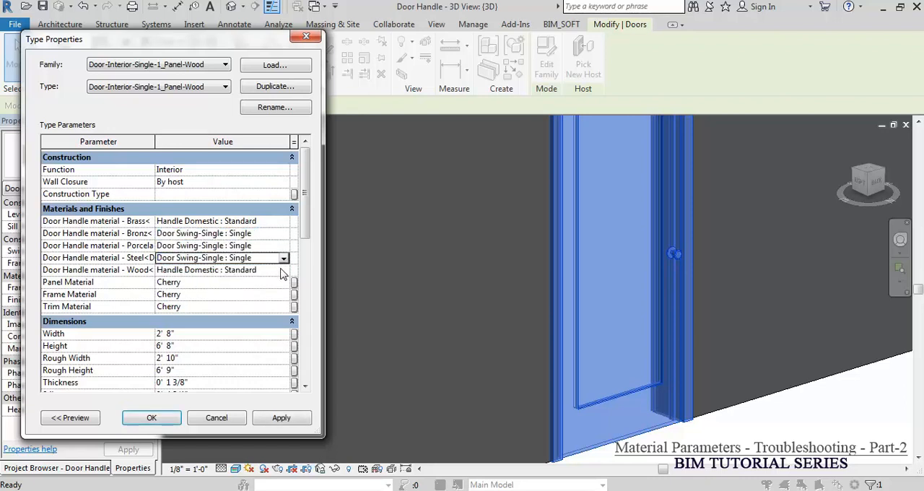
{"action": "left_click", "coordinate": [281, 271]}
{"action": "left_click", "coordinate": [250, 282]}
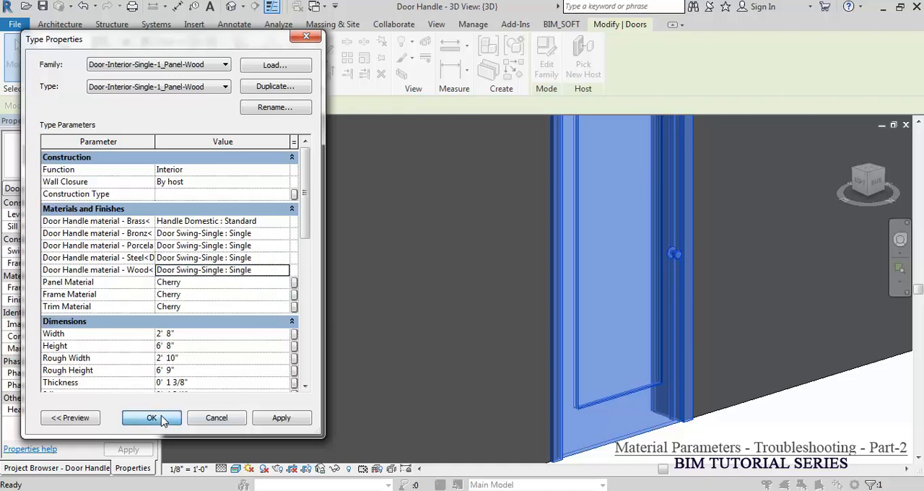
{"action": "key", "text": "Return"}
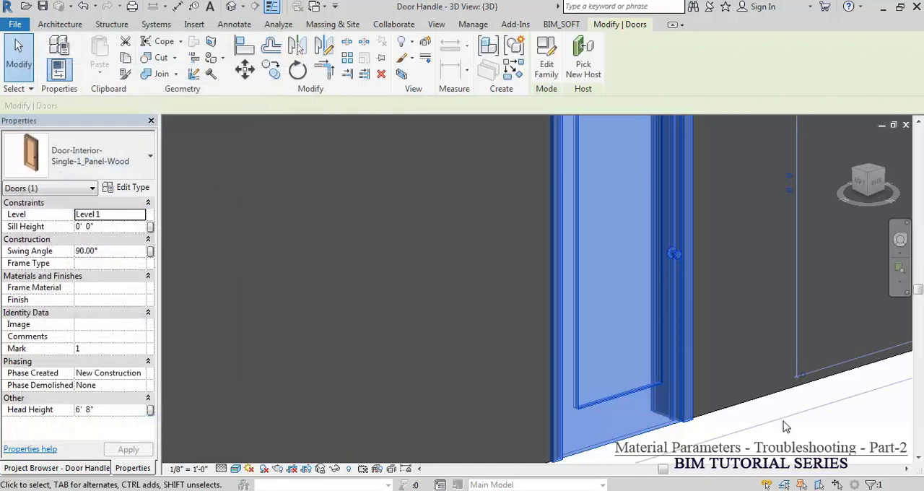
{"action": "left_click", "coordinate": [783, 432]}
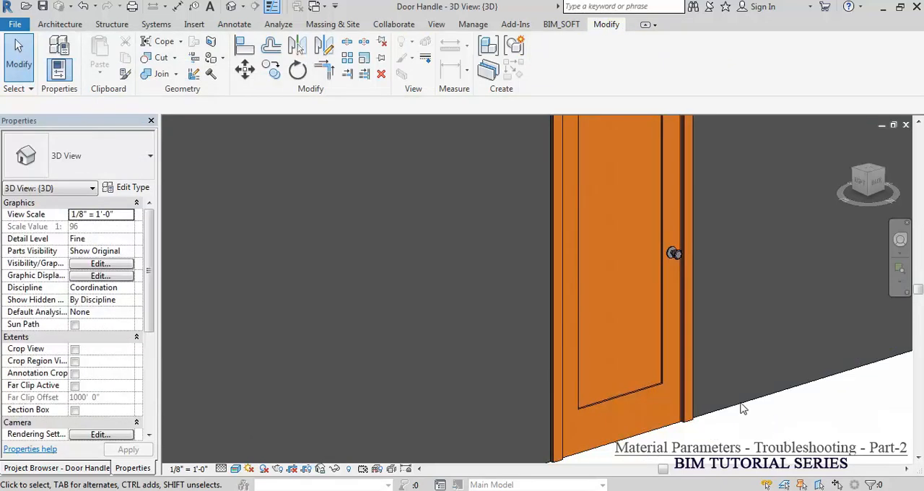
Step: In the door's type properties, set the Brass handle parameter to Door Swing-Single : Single and the Bronz one to Handle Domestic : Standard
{"action": "left_click", "coordinate": [674, 378]}
{"action": "left_click", "coordinate": [134, 188]}
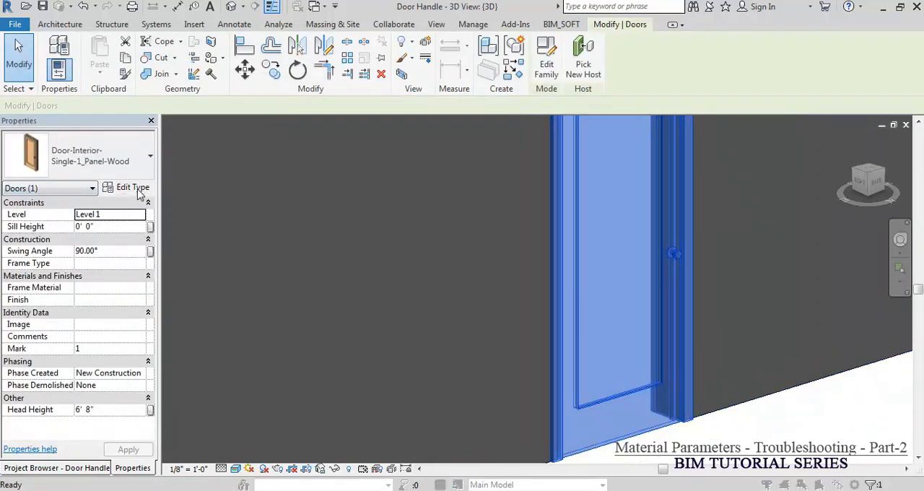
{"action": "left_click", "coordinate": [287, 222]}
{"action": "left_click", "coordinate": [283, 222]}
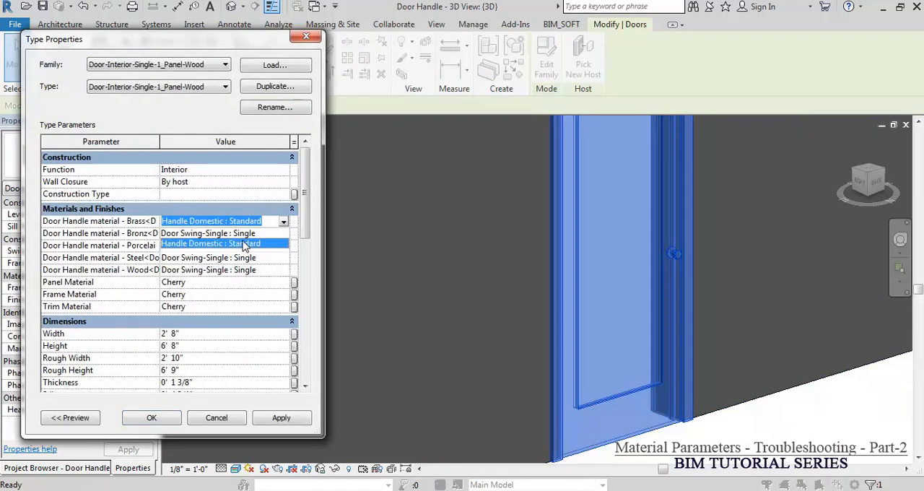
{"action": "left_click", "coordinate": [238, 233]}
{"action": "left_click", "coordinate": [281, 233]}
{"action": "left_click", "coordinate": [283, 235]}
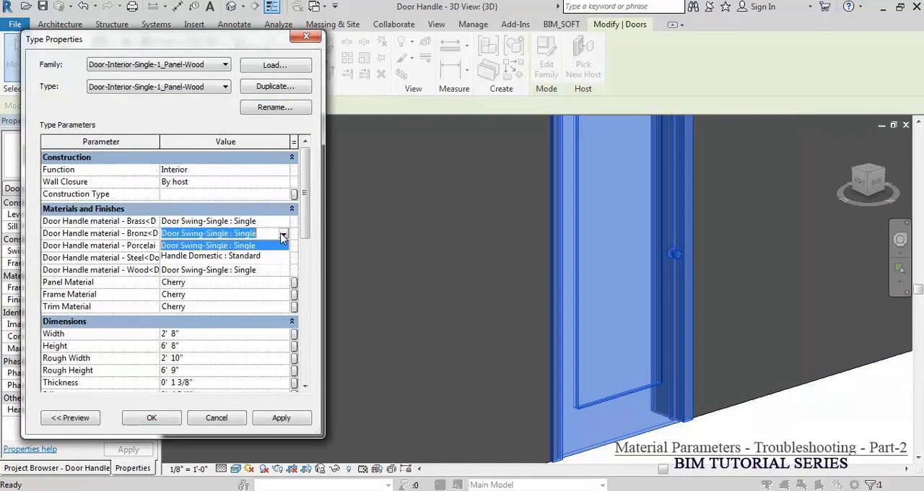
{"action": "left_click", "coordinate": [246, 256]}
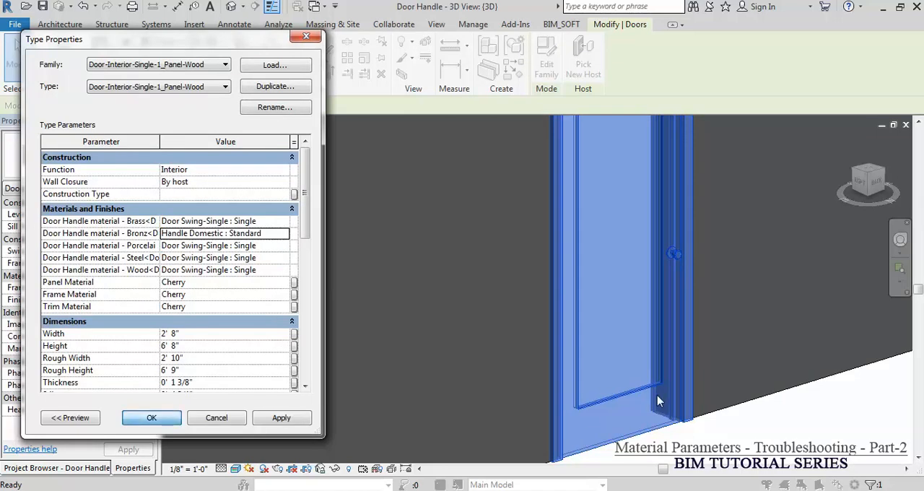
{"action": "left_click", "coordinate": [837, 418]}
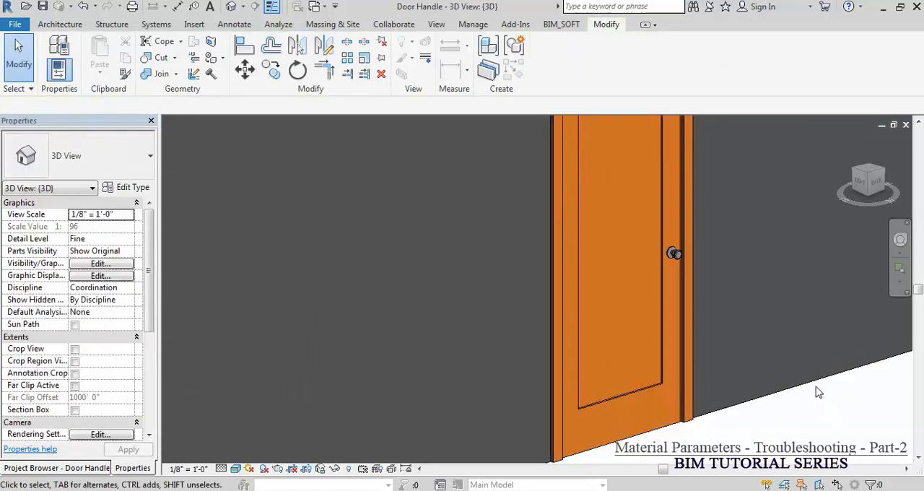
Step: Examine the door knob's material up close in the 3D view
{"action": "scroll", "coordinate": [678, 238], "scroll_direction": "up", "scroll_amount": 6}
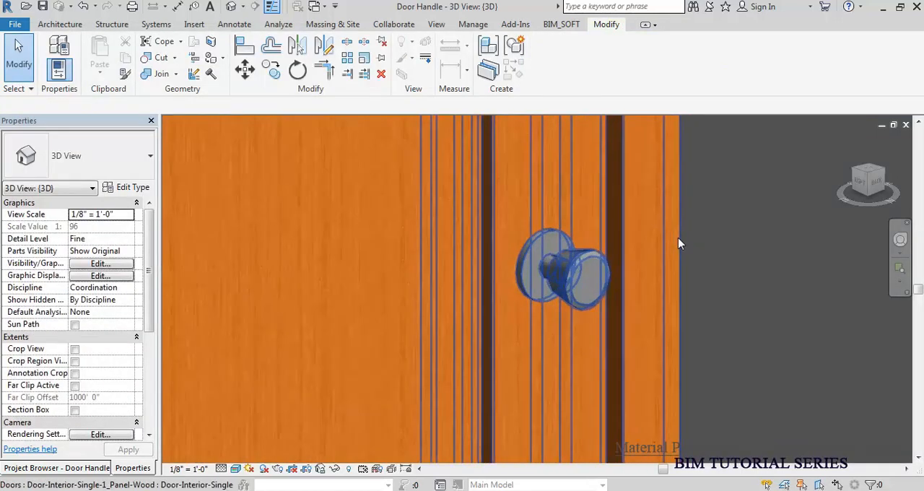
{"action": "left_click", "coordinate": [591, 258]}
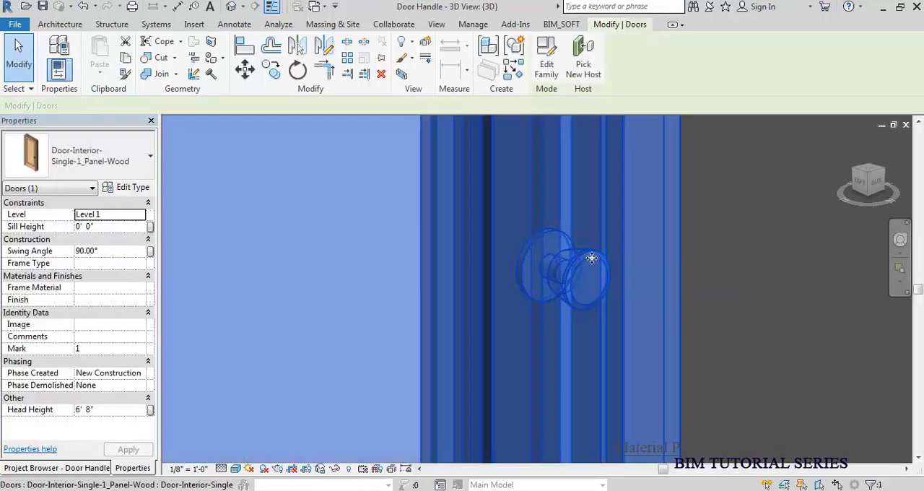
{"action": "scroll", "coordinate": [592, 259], "scroll_direction": "down", "scroll_amount": 5}
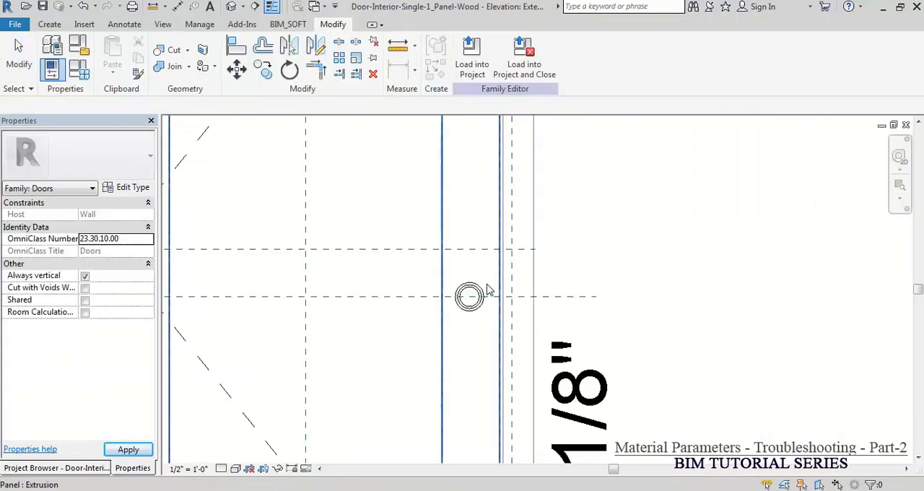
Step: Switch to the door family, check the stacked handle's type material, and open the Handle Domestic family for editing
{"action": "left_click", "coordinate": [471, 295]}
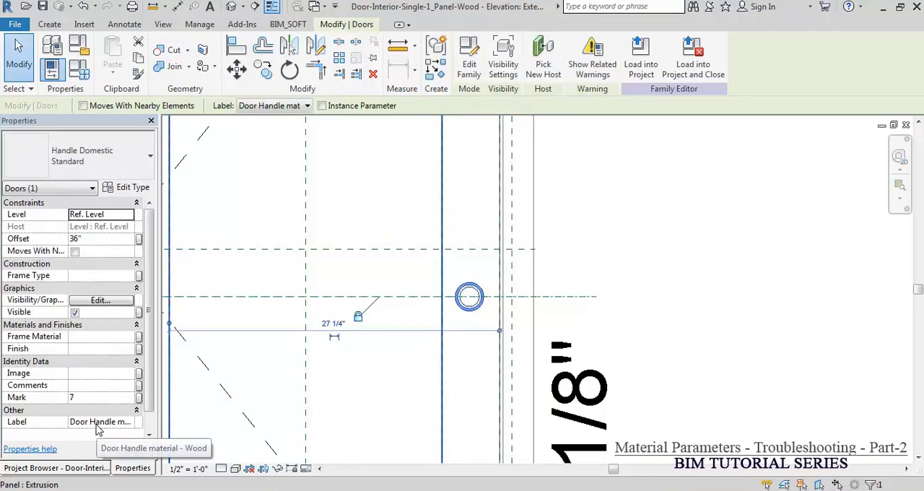
{"action": "left_click", "coordinate": [133, 187]}
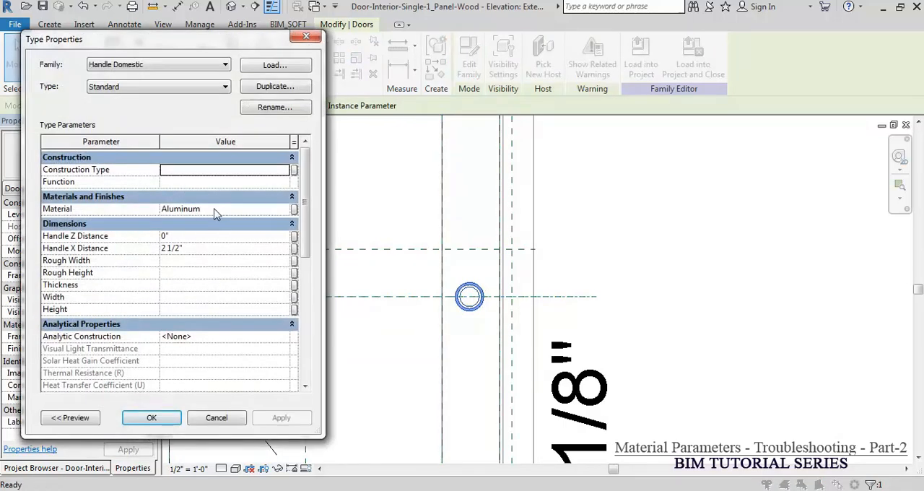
{"action": "left_click", "coordinate": [470, 65]}
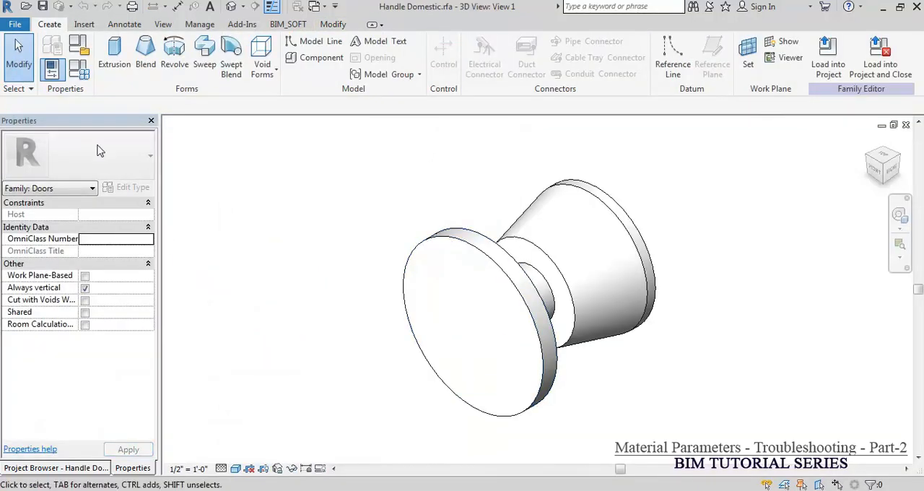
Step: Change the Material parameter of the Handle Domestic family from a type to an instance parameter
{"action": "left_click", "coordinate": [79, 70]}
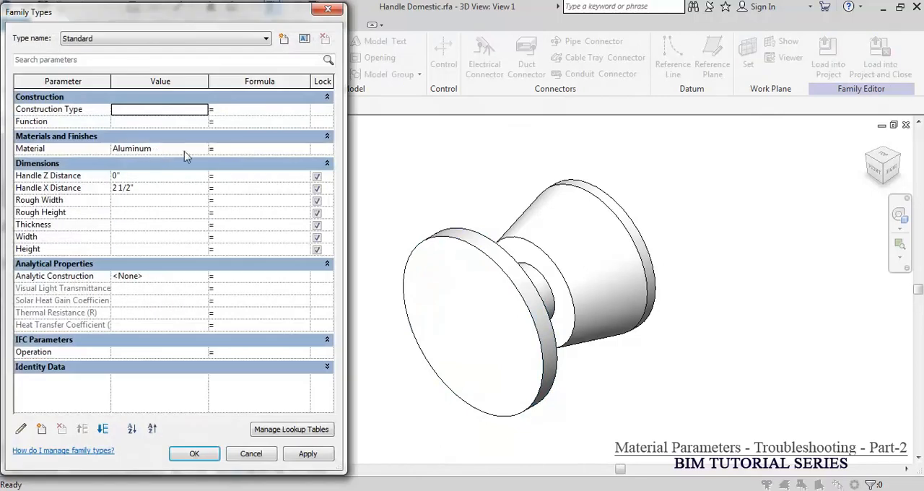
{"action": "left_click", "coordinate": [69, 147]}
{"action": "left_click", "coordinate": [22, 430]}
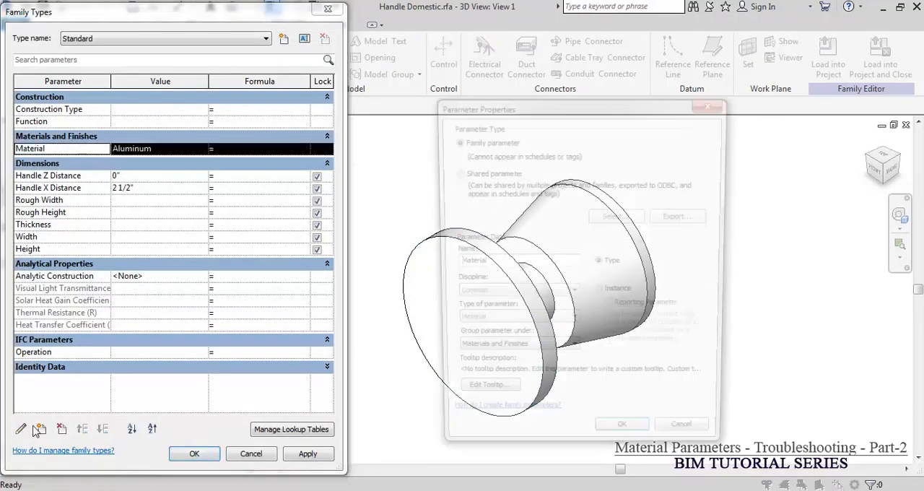
{"action": "left_click", "coordinate": [611, 298]}
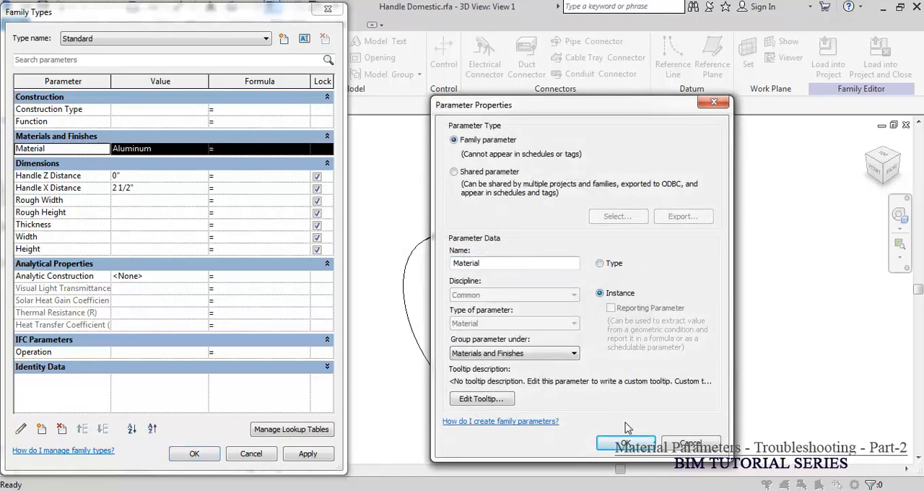
{"action": "left_click", "coordinate": [628, 443]}
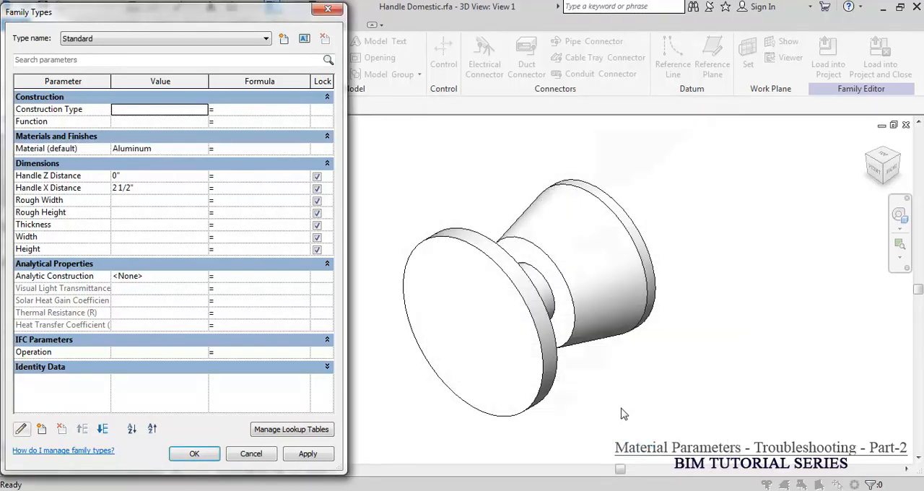
{"action": "left_click", "coordinate": [194, 454]}
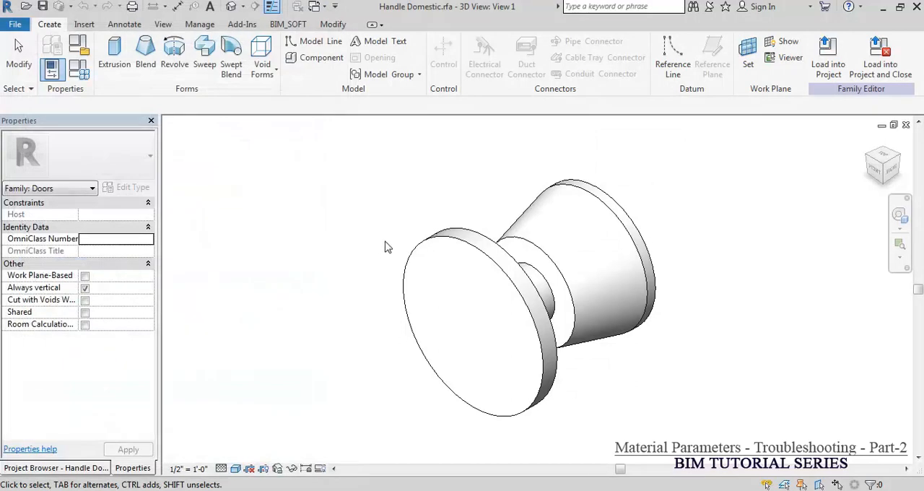
Step: Load the edited Handle Domestic family only into Door-Interior-Single-1_Panel-Wood.rfa, leaving Door Handle.rvt out
{"action": "left_click", "coordinate": [832, 63]}
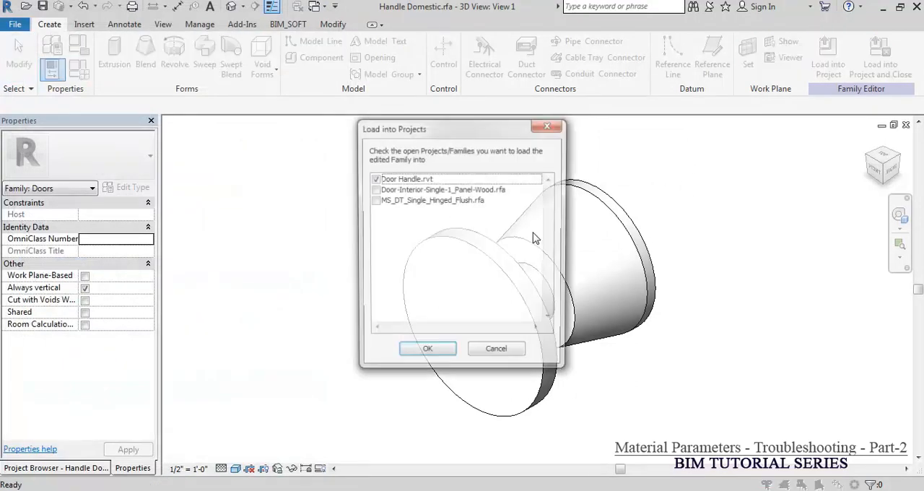
{"action": "left_click", "coordinate": [374, 189]}
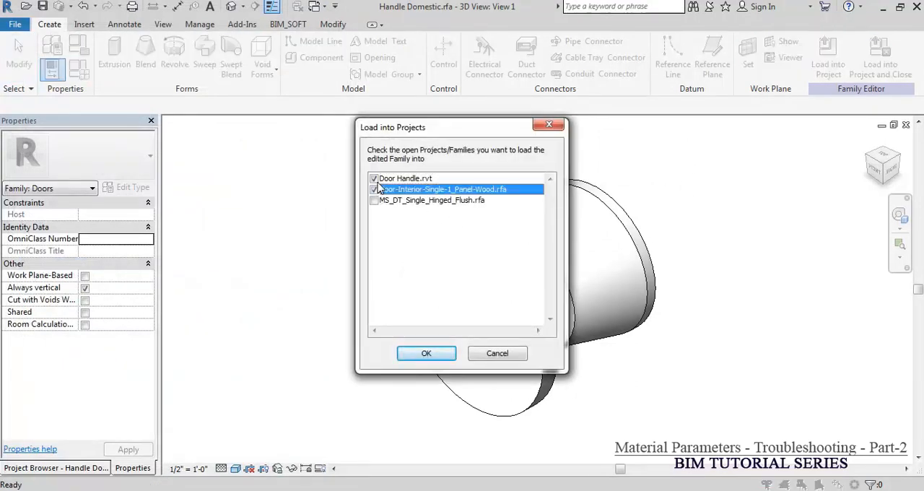
{"action": "left_click", "coordinate": [374, 178]}
{"action": "left_click", "coordinate": [427, 353]}
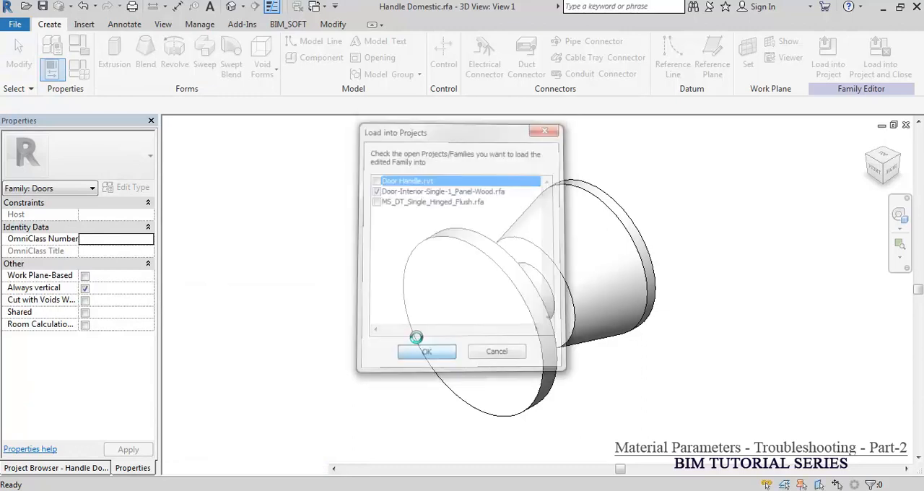
{"action": "left_click", "coordinate": [408, 254]}
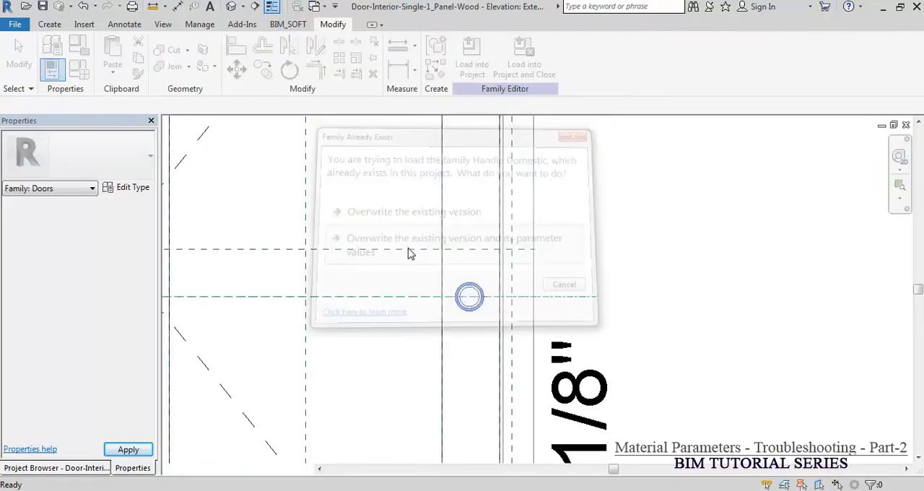
Step: From the top stacked handle's Material parameter, create a new material library named Door handle
{"action": "left_click", "coordinate": [470, 296]}
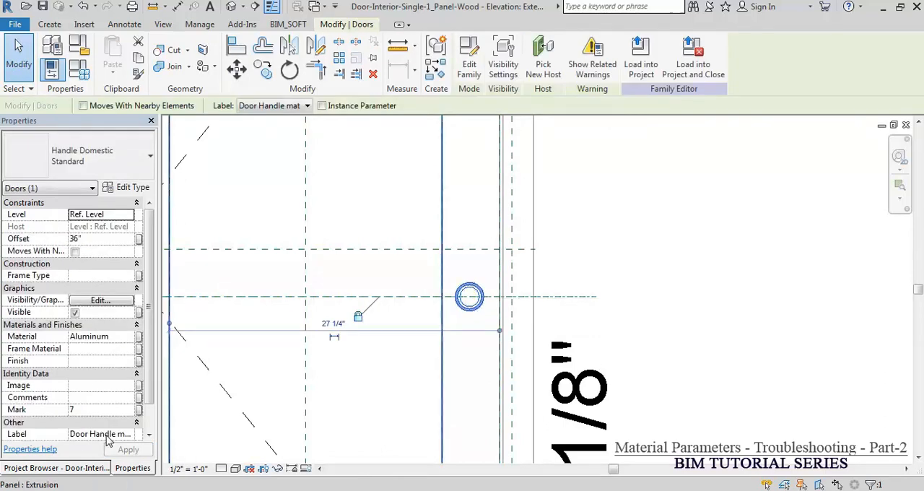
{"action": "left_click", "coordinate": [129, 337]}
{"action": "left_click", "coordinate": [138, 337]}
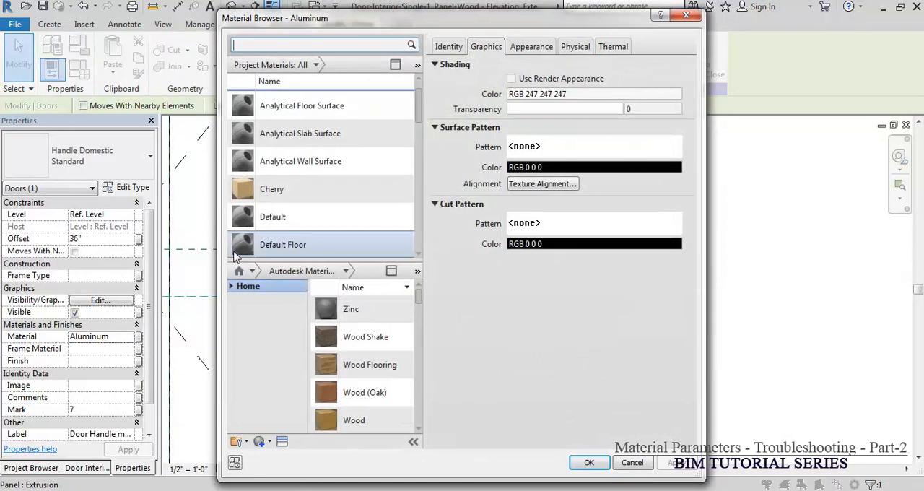
{"action": "left_click", "coordinate": [228, 287]}
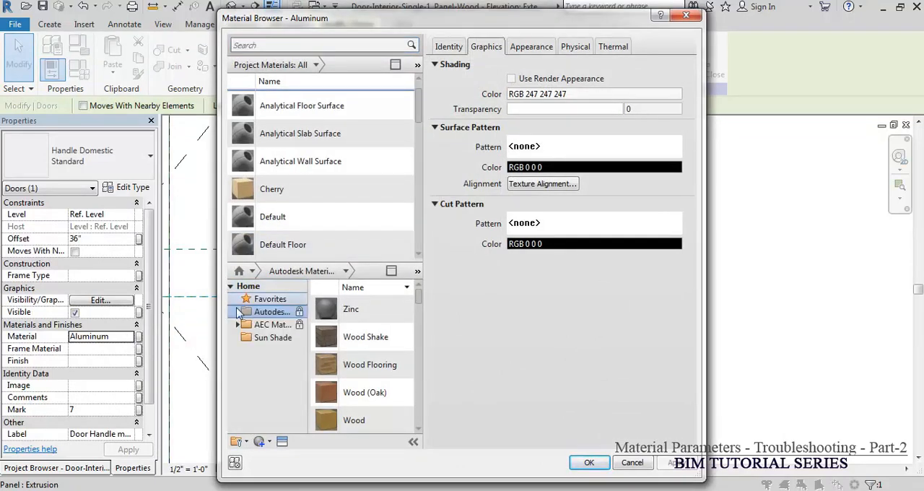
{"action": "left_click", "coordinate": [246, 442]}
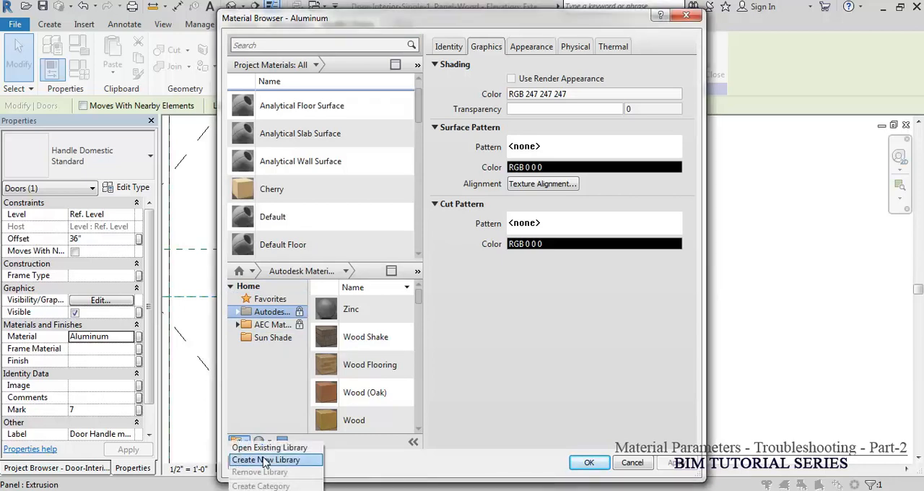
{"action": "left_click", "coordinate": [265, 460]}
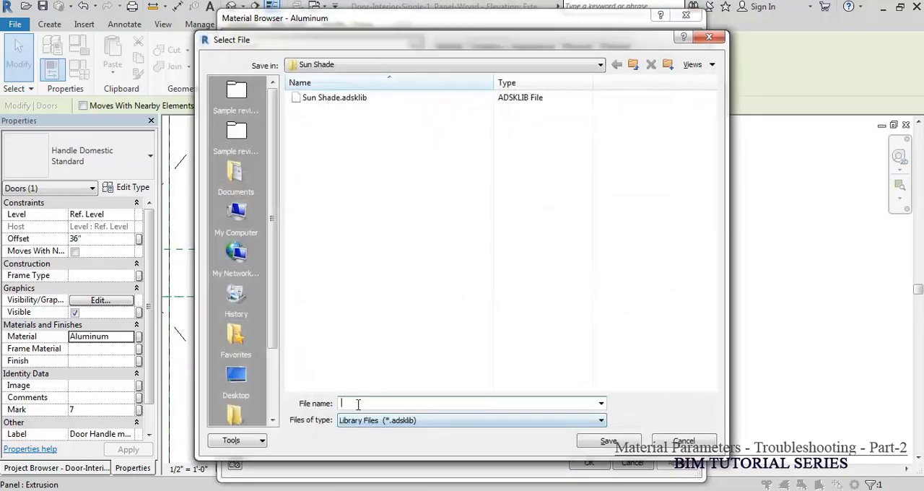
{"action": "type", "text": "Door handle"}
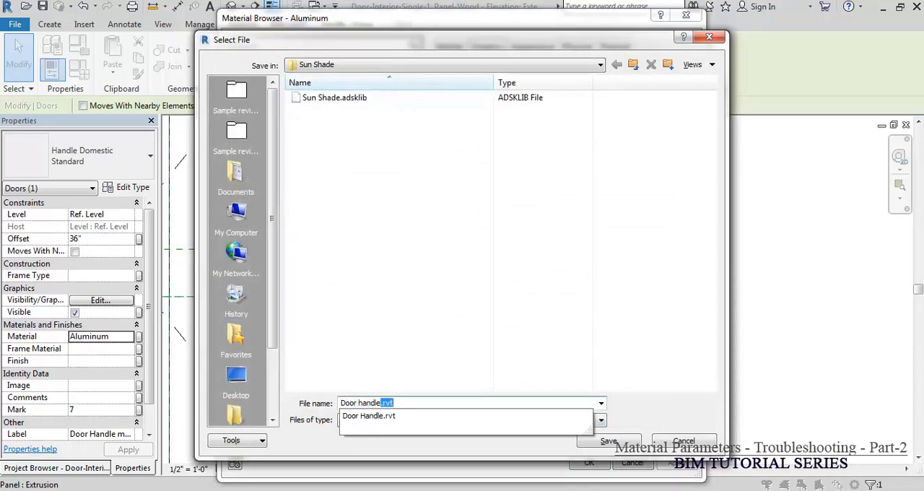
{"action": "key", "text": "Return"}
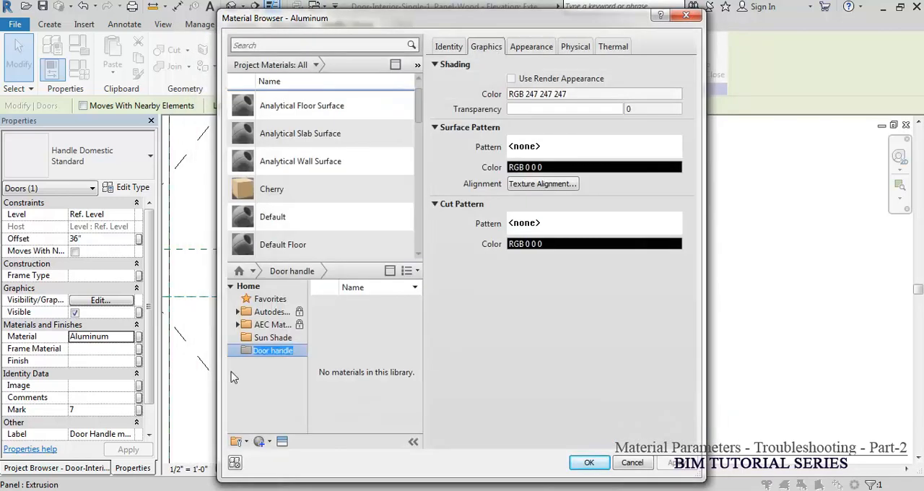
{"action": "key", "text": "Return"}
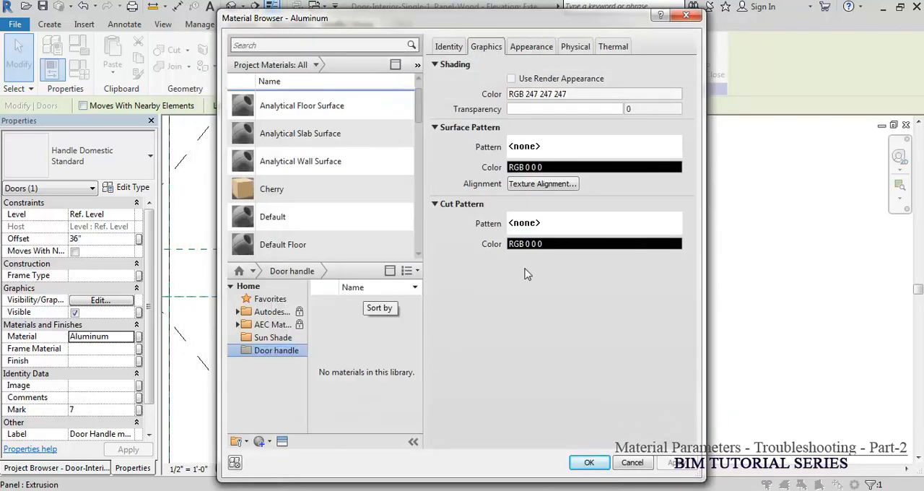
Step: Search the project materials for DH and add DH-Brass and DH-Bronz to the Door handle library
{"action": "left_click", "coordinate": [306, 45]}
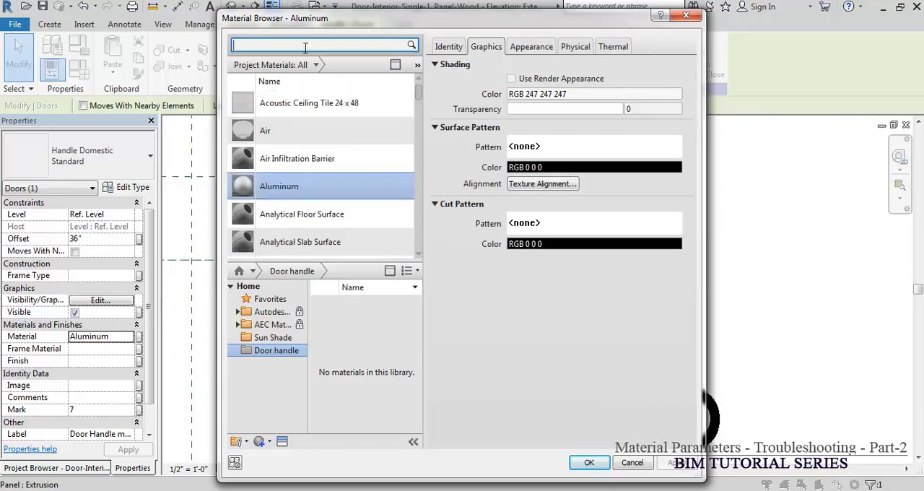
{"action": "type", "text": "DH"}
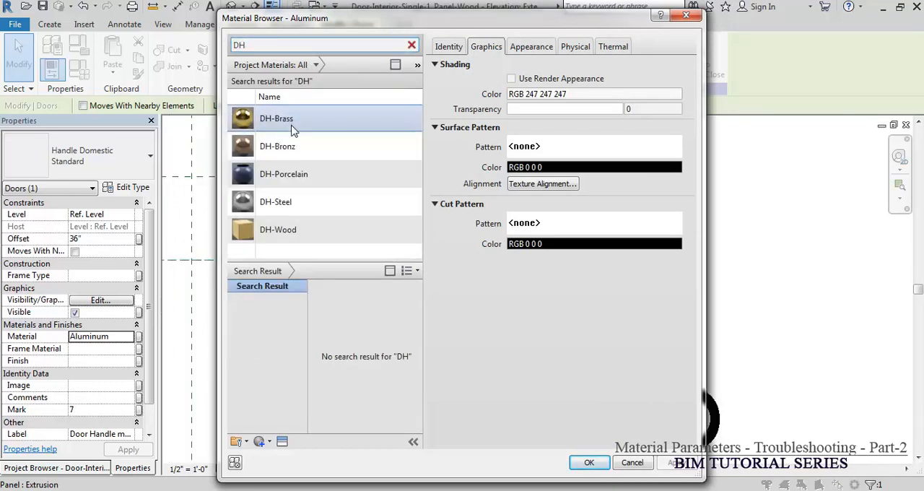
{"action": "right_click", "coordinate": [287, 124]}
{"action": "mouse_move", "coordinate": [339, 191]}
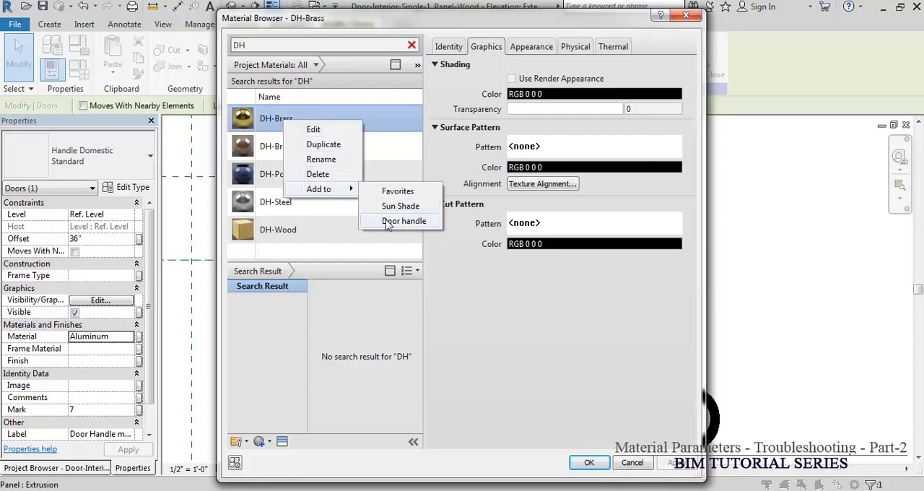
{"action": "left_click", "coordinate": [387, 223]}
{"action": "left_click", "coordinate": [288, 148]}
{"action": "right_click", "coordinate": [288, 147]}
{"action": "mouse_move", "coordinate": [332, 214]}
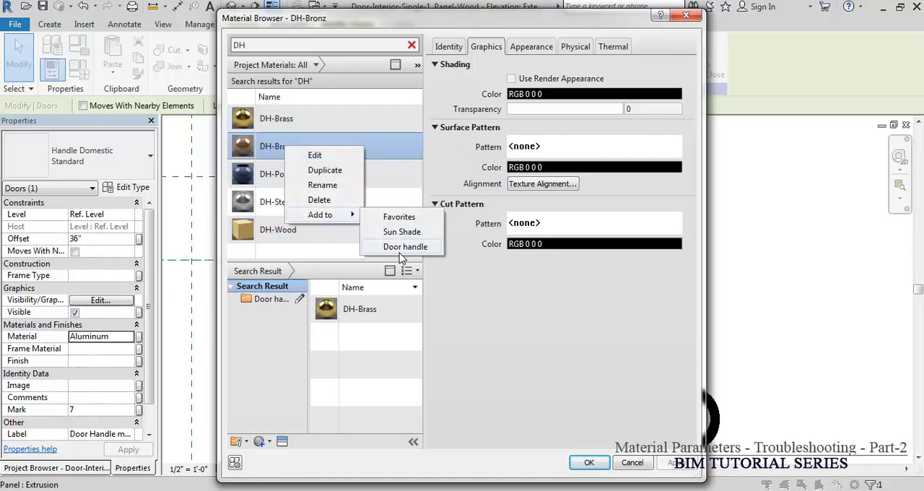
{"action": "left_click", "coordinate": [397, 246]}
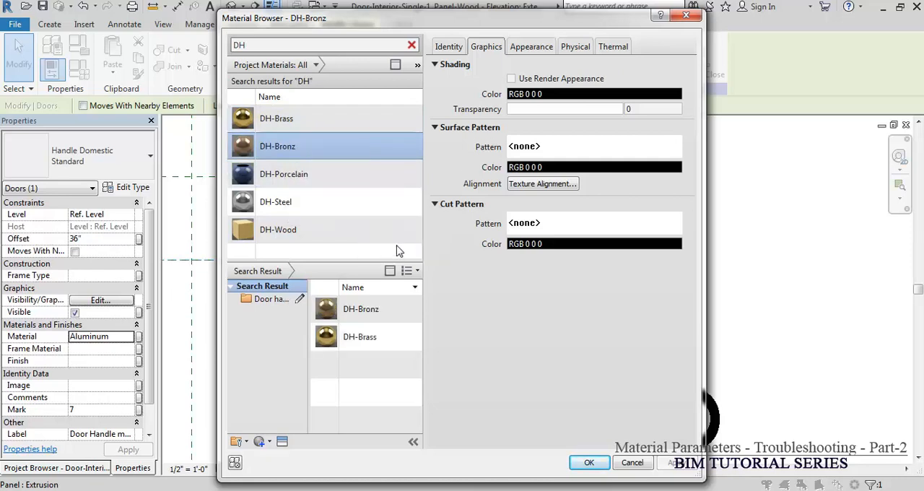
Step: Add DH-Porcelain, DH-Steel and DH-Wood to the Door handle library
{"action": "right_click", "coordinate": [287, 182]}
{"action": "mouse_move", "coordinate": [344, 250]}
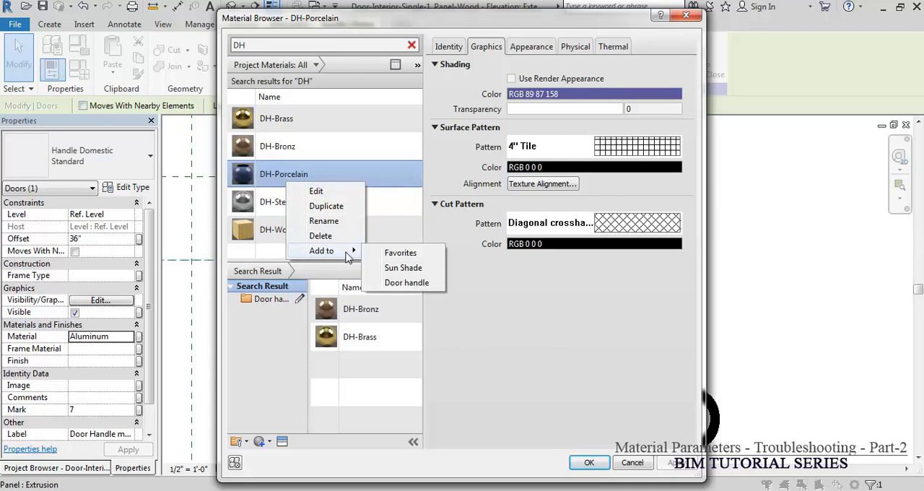
{"action": "left_click", "coordinate": [406, 283]}
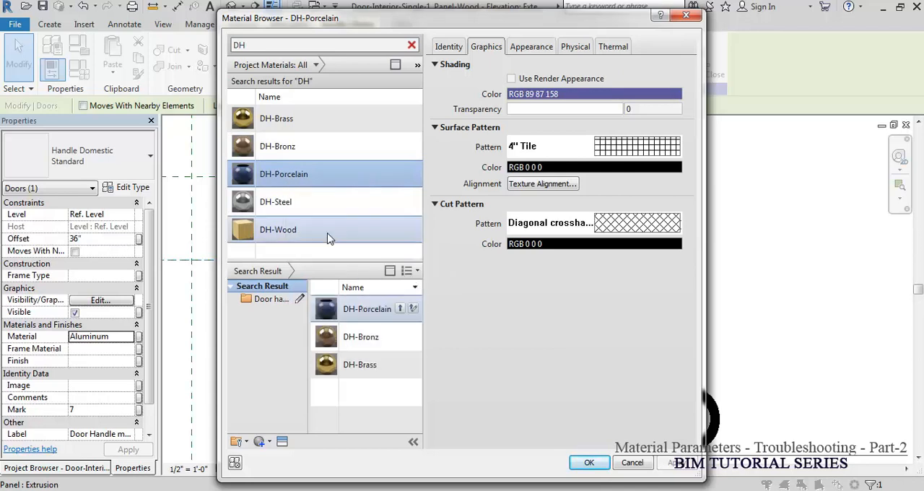
{"action": "right_click", "coordinate": [292, 202]}
{"action": "mouse_move", "coordinate": [358, 271]}
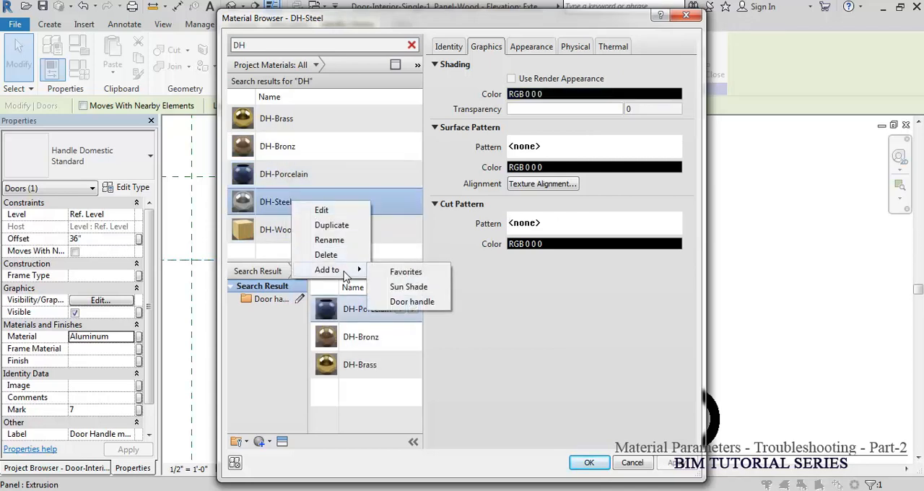
{"action": "left_click", "coordinate": [412, 301]}
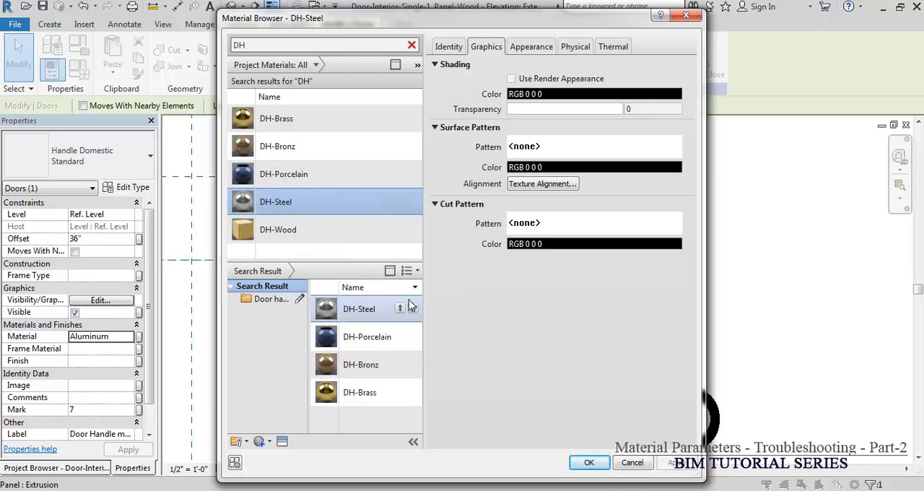
{"action": "right_click", "coordinate": [292, 236]}
{"action": "mouse_move", "coordinate": [352, 299]}
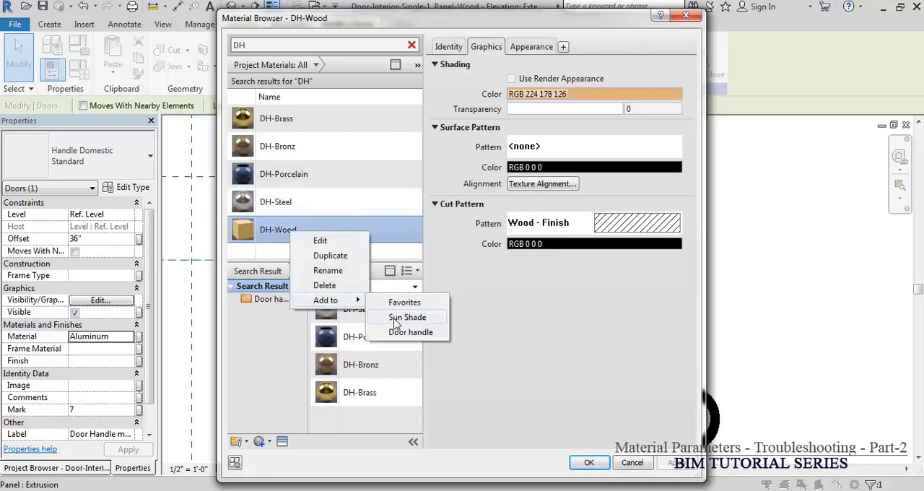
{"action": "left_click", "coordinate": [404, 332]}
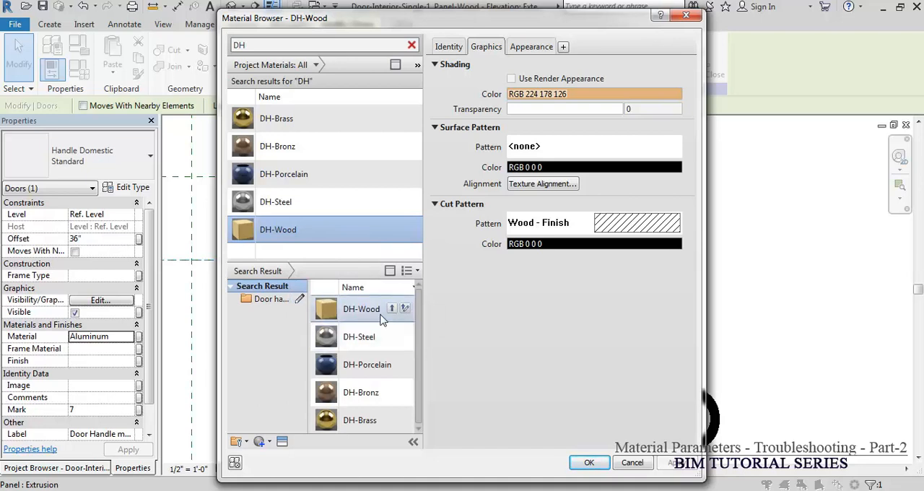
Step: Assign DH-Wood from the library to the selected handle, replacing the existing appearance, and temporarily hide that handle
{"action": "left_click", "coordinate": [391, 308]}
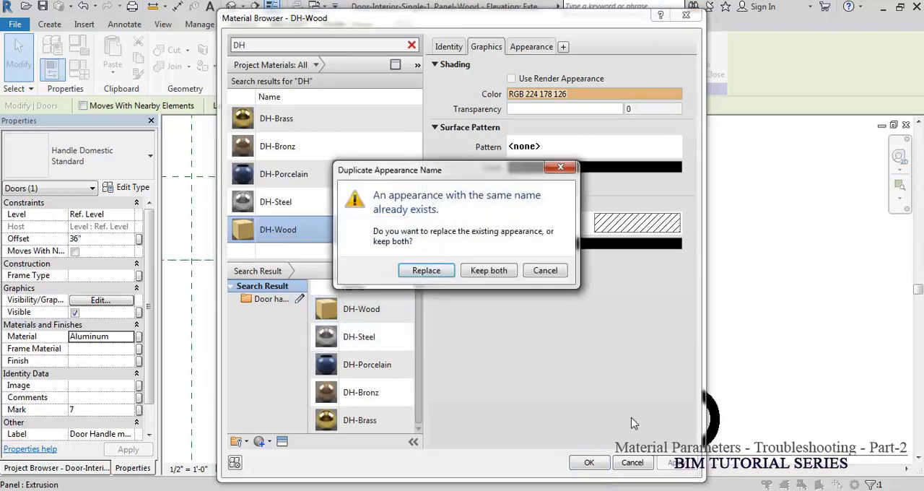
{"action": "left_click", "coordinate": [426, 271]}
{"action": "left_click", "coordinate": [586, 463]}
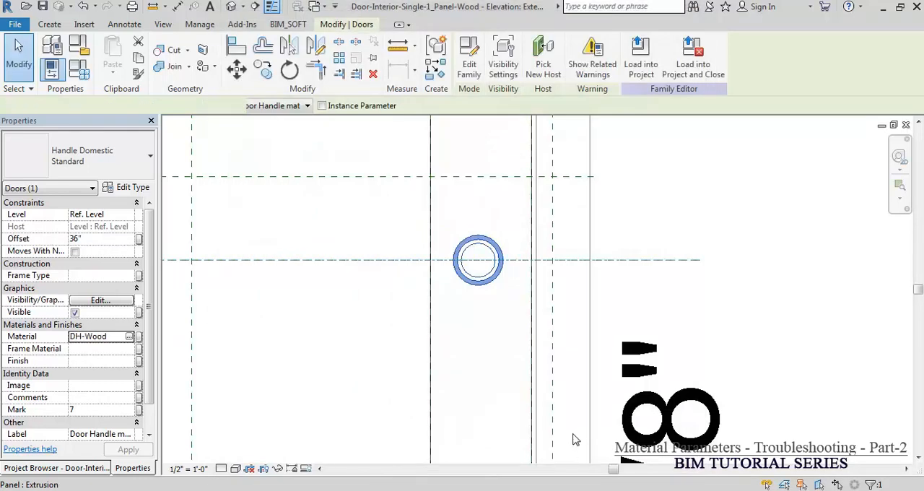
{"action": "key", "text": "h"}
{"action": "key", "text": "h"}
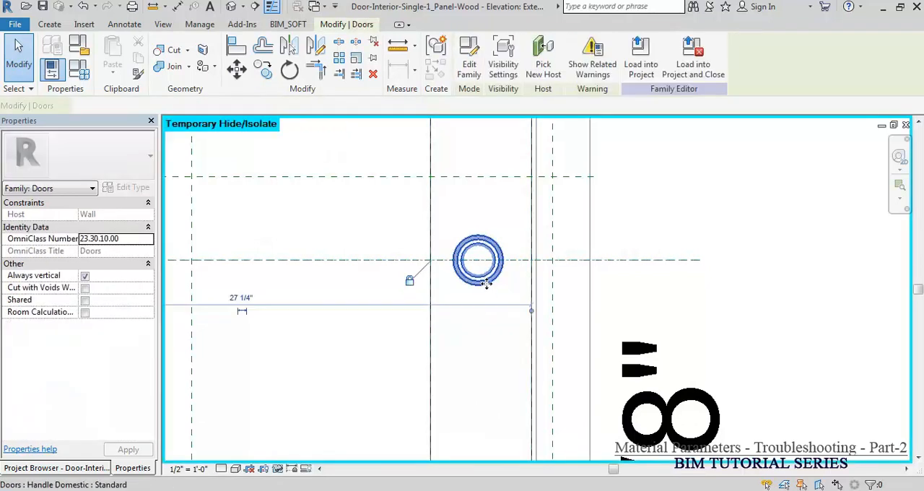
Step: Assign DH-Porcelain from the Door handle library to the next stacked handle, keeping both appearances
{"action": "left_click", "coordinate": [487, 284]}
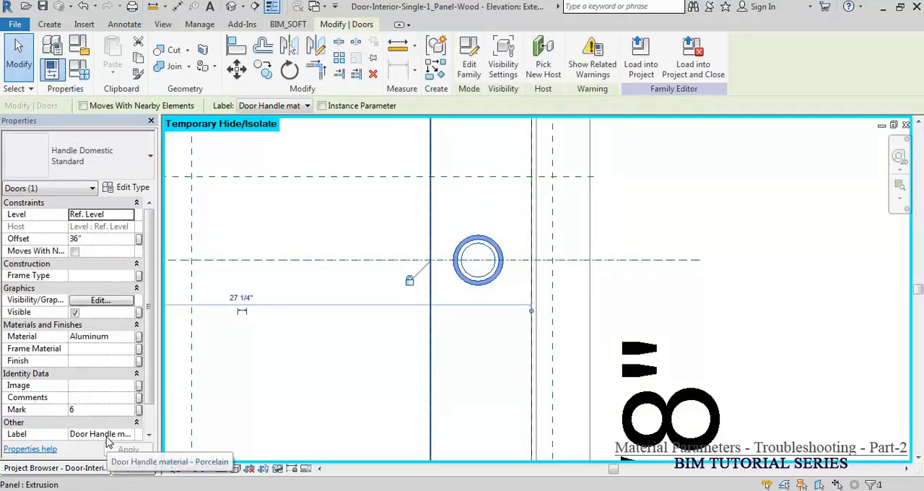
{"action": "left_click", "coordinate": [131, 337]}
{"action": "left_click", "coordinate": [129, 336]}
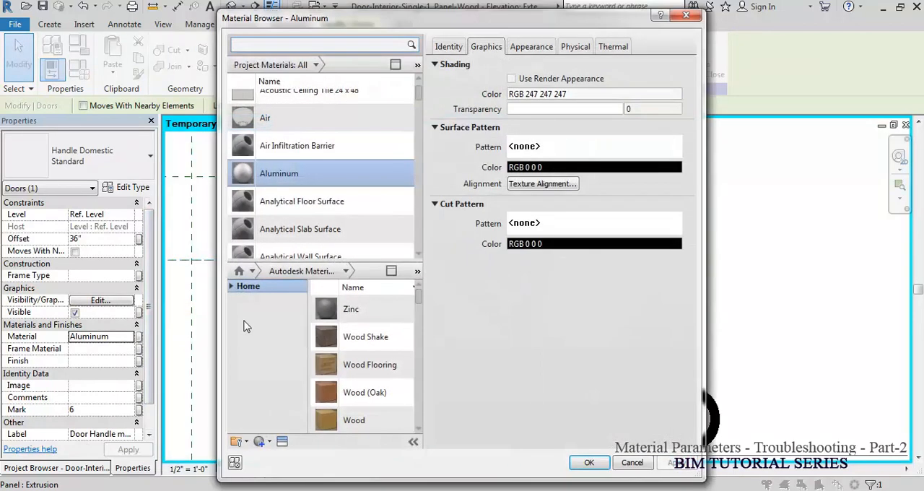
{"action": "left_click", "coordinate": [232, 286]}
{"action": "left_click", "coordinate": [285, 350]}
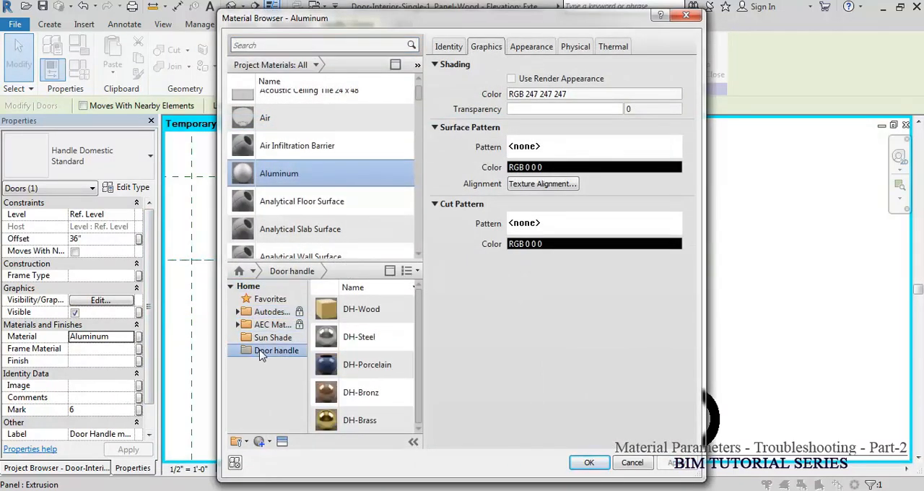
{"action": "left_click", "coordinate": [394, 391]}
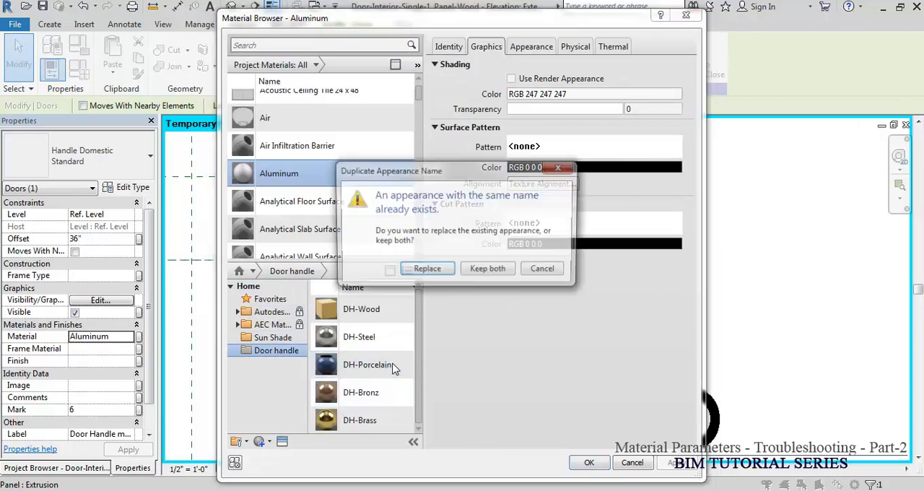
{"action": "left_click", "coordinate": [488, 270]}
{"action": "left_click", "coordinate": [589, 462]}
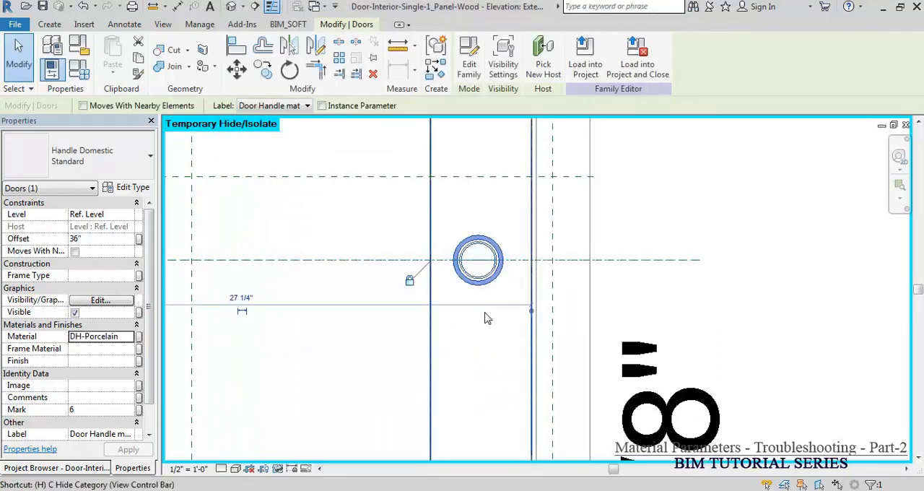
Step: Select the next stacked handle and assign it DH-Bronz from the Door handle library, replacing the existing appearance
{"action": "left_click", "coordinate": [485, 316]}
{"action": "left_click", "coordinate": [486, 285]}
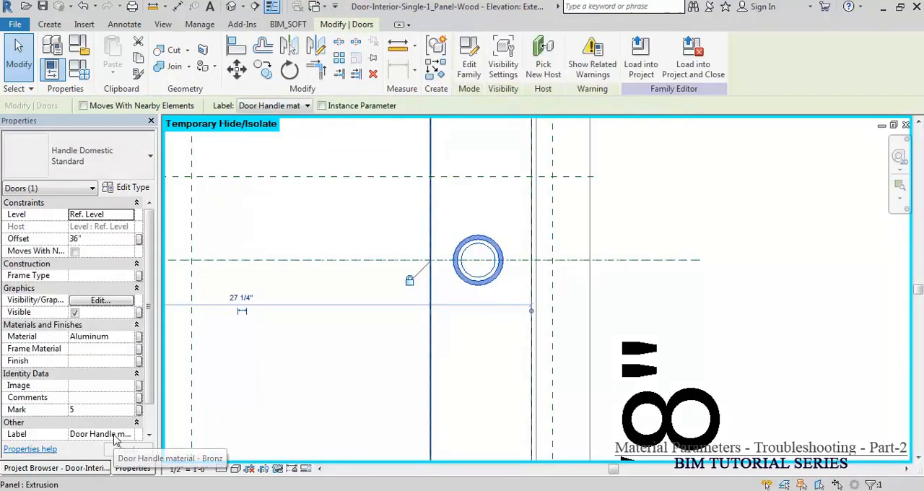
{"action": "left_click", "coordinate": [130, 340]}
{"action": "left_click", "coordinate": [132, 337]}
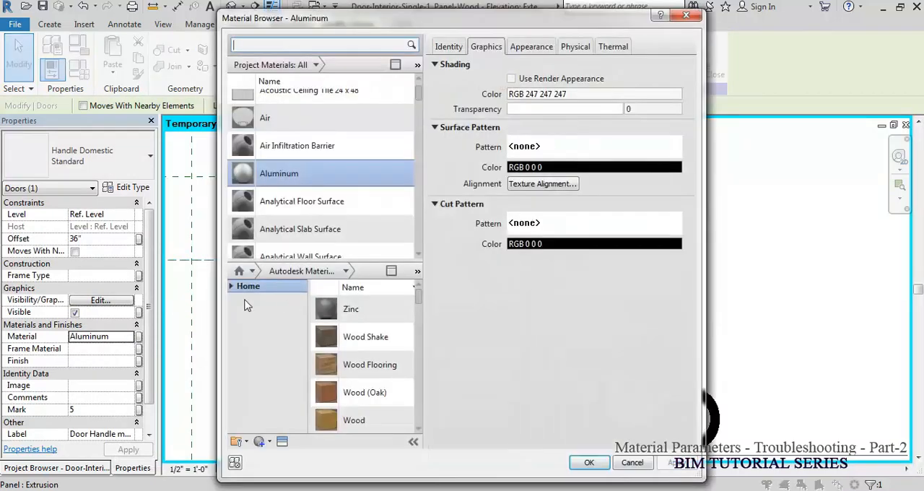
{"action": "left_click", "coordinate": [231, 288]}
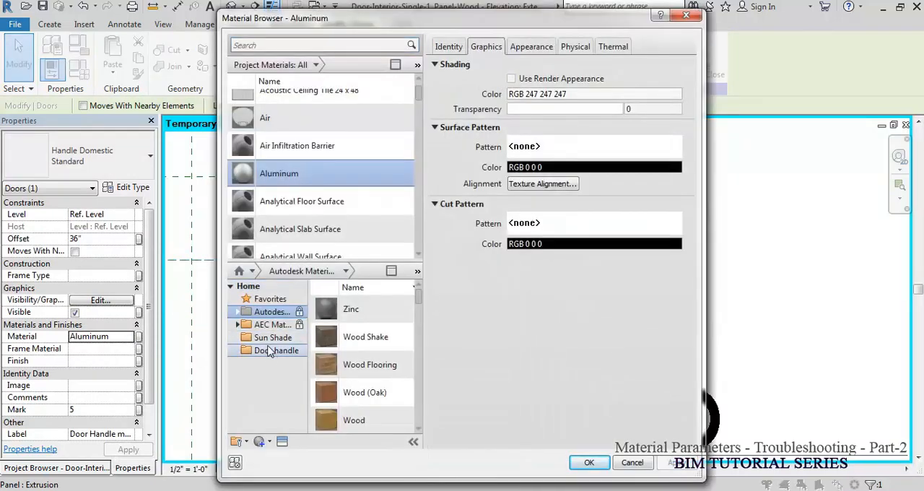
{"action": "left_click", "coordinate": [273, 351]}
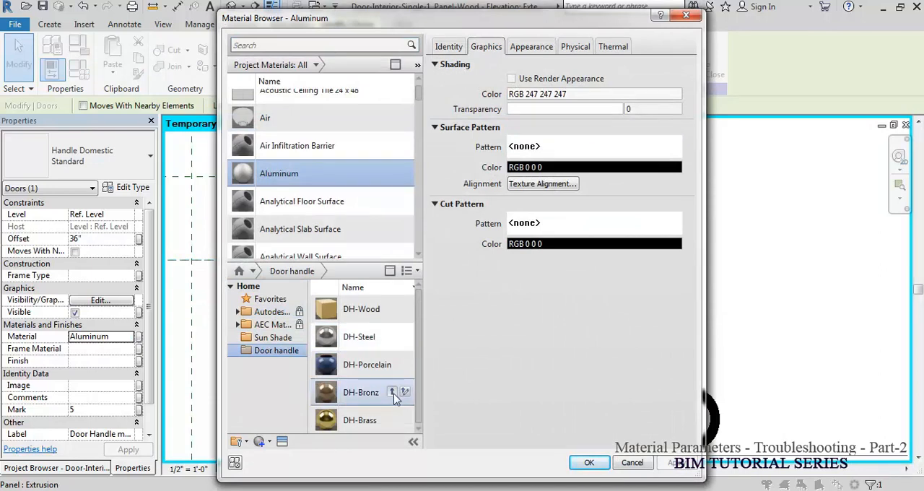
{"action": "left_click", "coordinate": [392, 394]}
{"action": "left_click", "coordinate": [426, 271]}
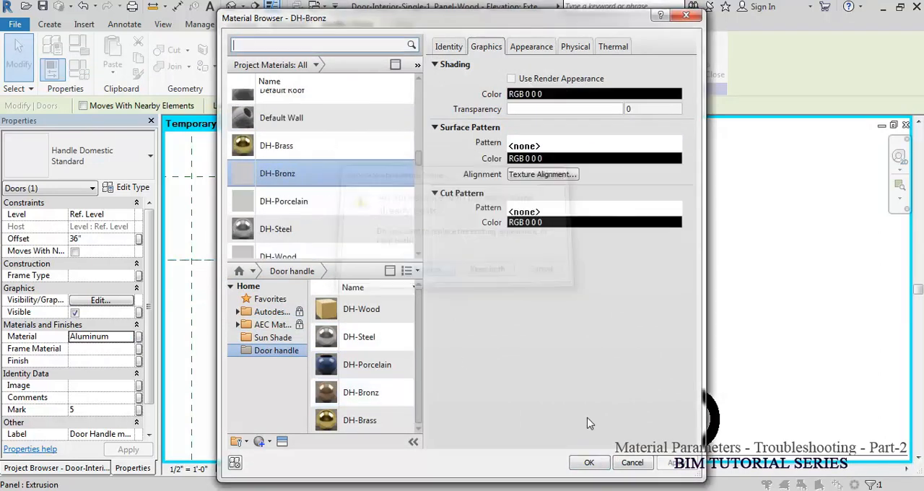
{"action": "left_click", "coordinate": [589, 463]}
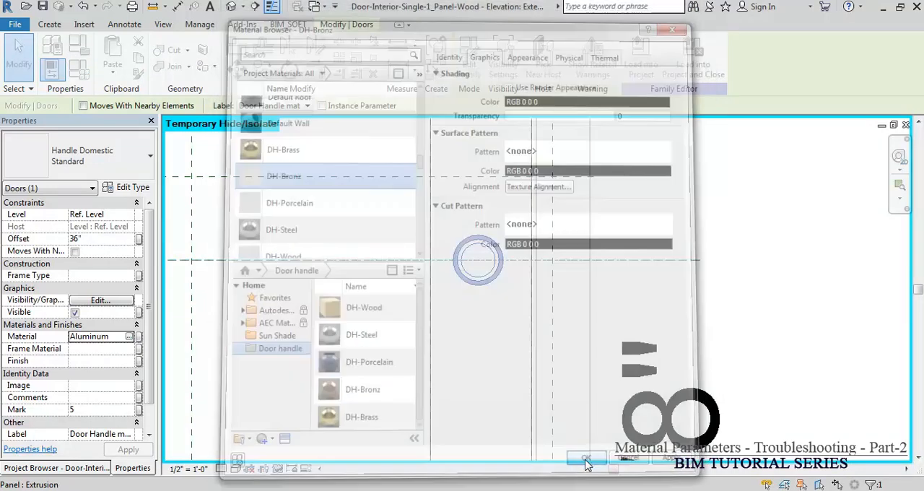
Step: Assign DH-Steel from the Door handle library to the stacked handle labelled for steel, replacing the existing appearance
{"action": "left_click", "coordinate": [479, 379]}
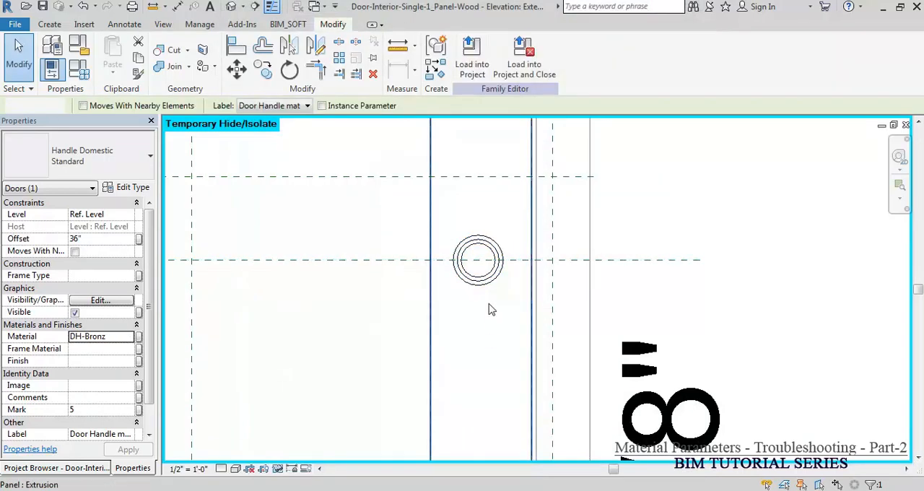
{"action": "left_click", "coordinate": [489, 286]}
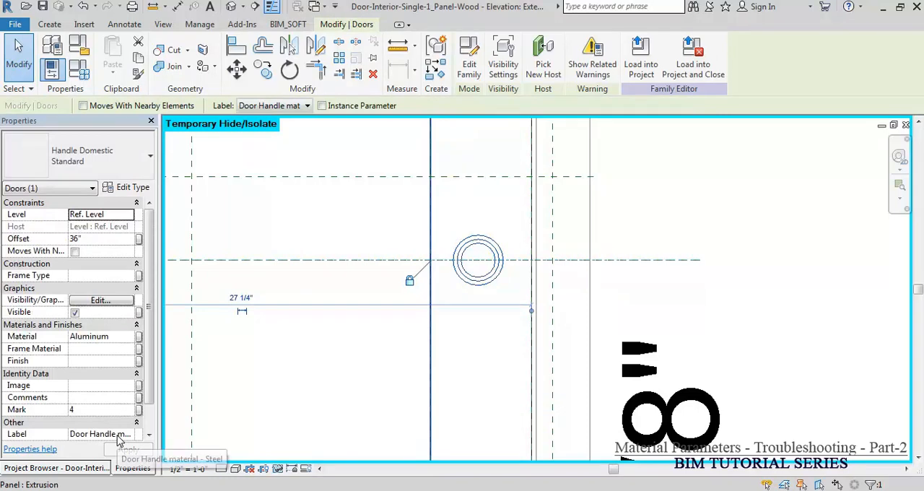
{"action": "left_click", "coordinate": [130, 339]}
{"action": "left_click", "coordinate": [133, 336]}
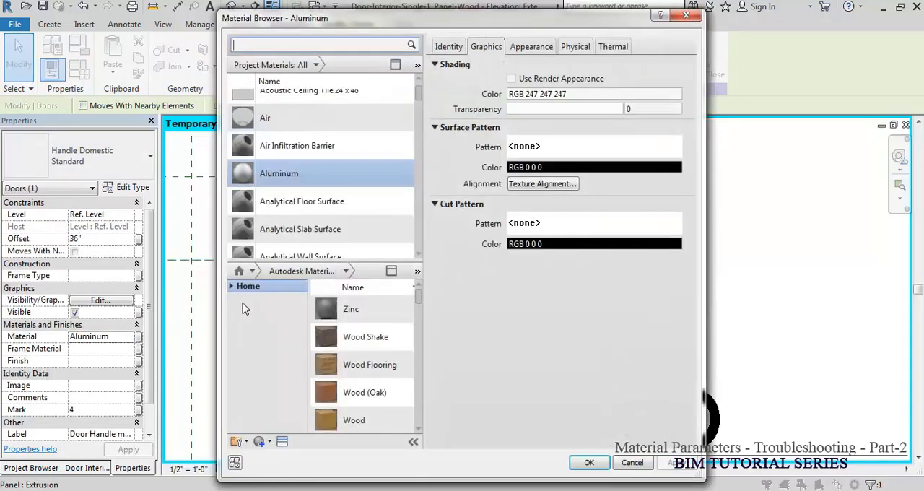
{"action": "left_click", "coordinate": [275, 350]}
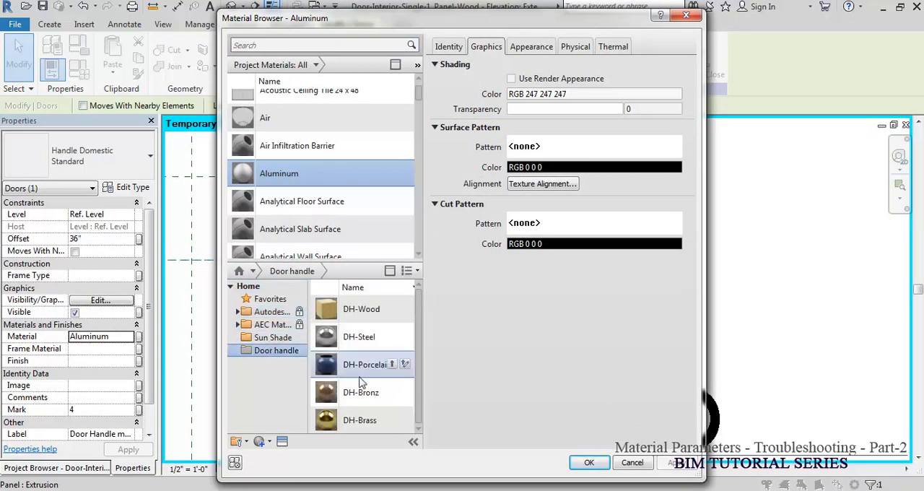
{"action": "left_click", "coordinate": [392, 336]}
{"action": "left_click", "coordinate": [429, 270]}
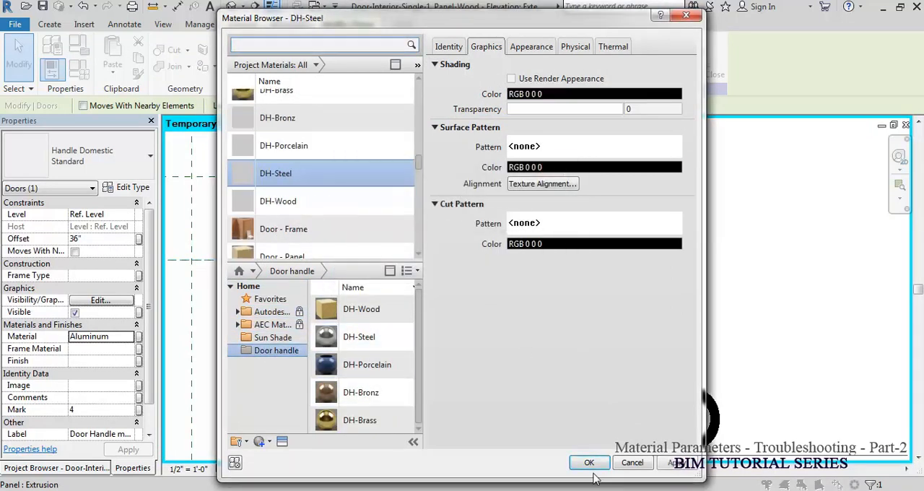
{"action": "left_click", "coordinate": [589, 463]}
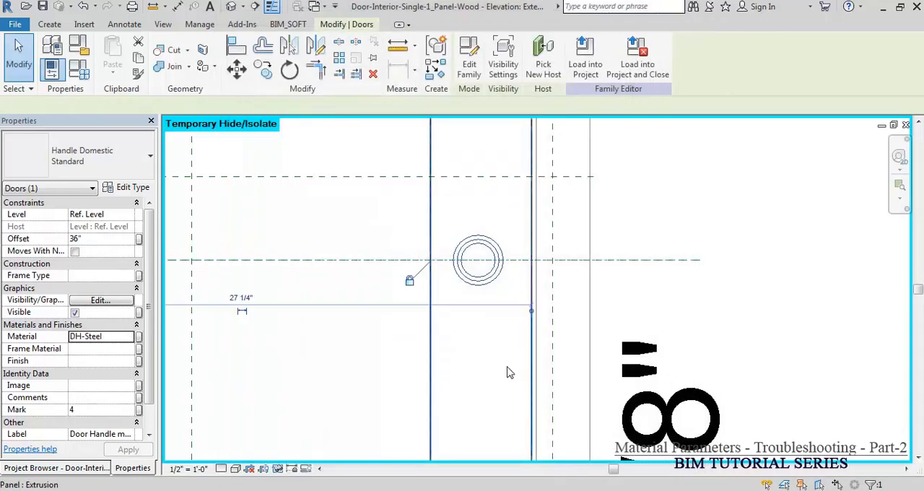
Step: Assign DH-Brass from the Door handle library to the remaining stacked handle that still has Aluminum, replacing the existing appearance
{"action": "left_click", "coordinate": [488, 332]}
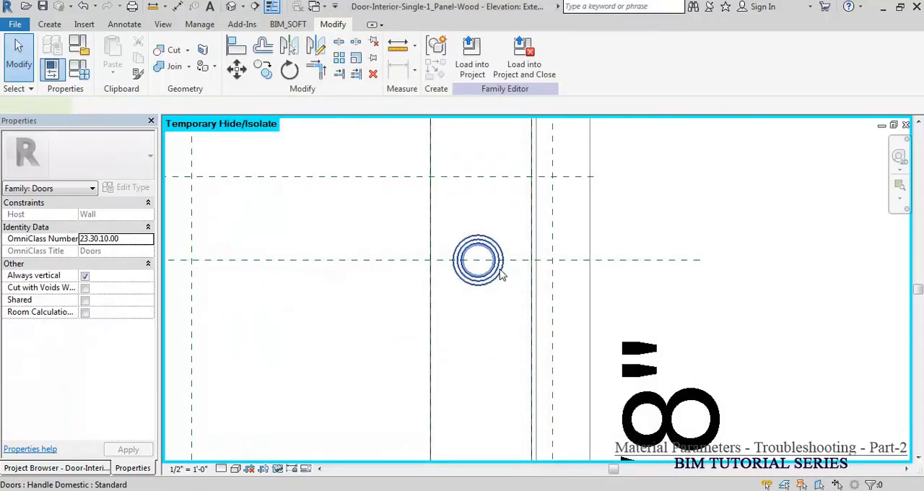
{"action": "left_click", "coordinate": [502, 273]}
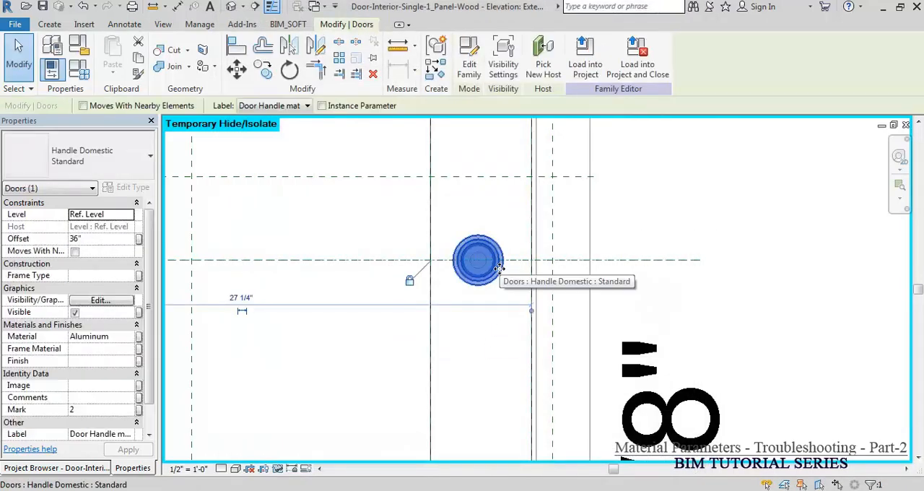
{"action": "left_click", "coordinate": [131, 342]}
{"action": "left_click", "coordinate": [134, 336]}
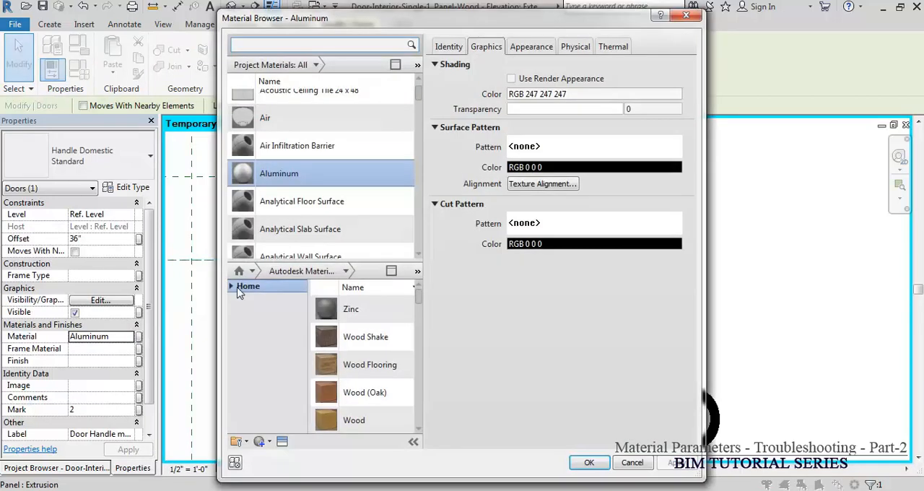
{"action": "left_click", "coordinate": [231, 286]}
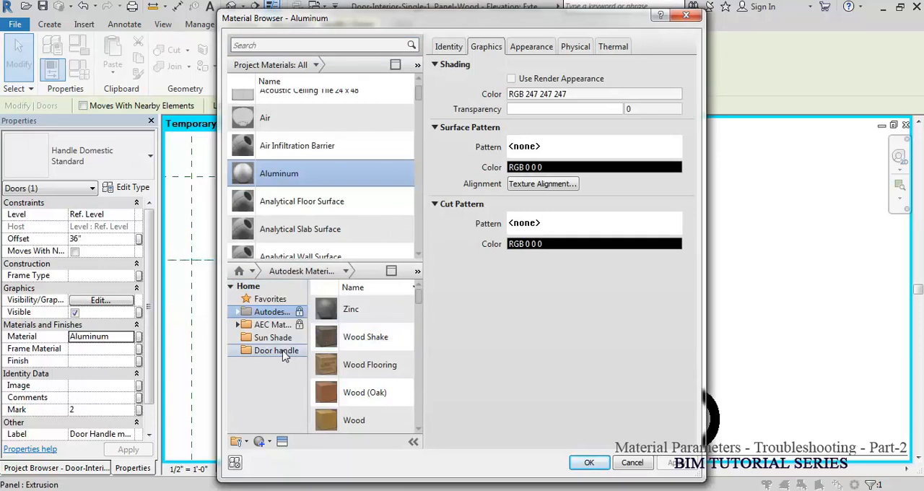
{"action": "left_click", "coordinate": [276, 350]}
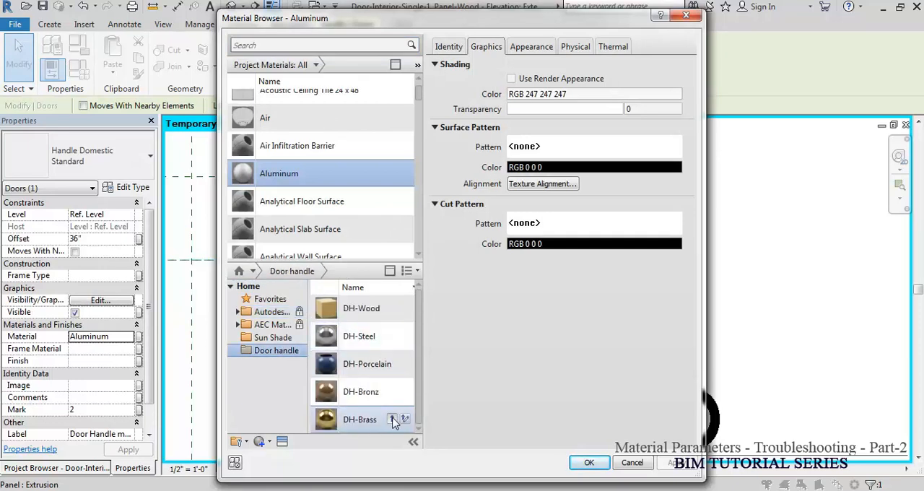
{"action": "left_click", "coordinate": [392, 420]}
{"action": "left_click", "coordinate": [425, 383]}
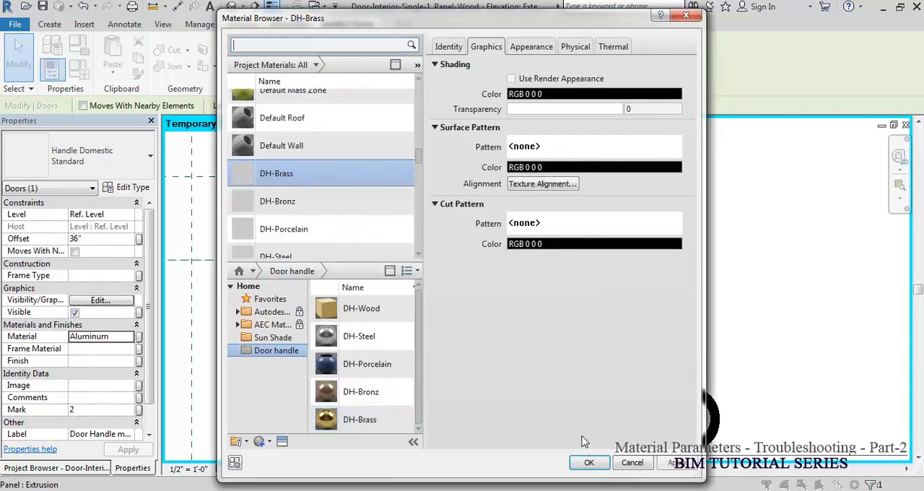
{"action": "left_click", "coordinate": [589, 462]}
Step: Reset the temporary hide and load the edited door family into the Door Handle.rvt project
{"action": "key", "text": "h"}
{"action": "key", "text": "h"}
{"action": "key", "text": "h"}
{"action": "key", "text": "r"}
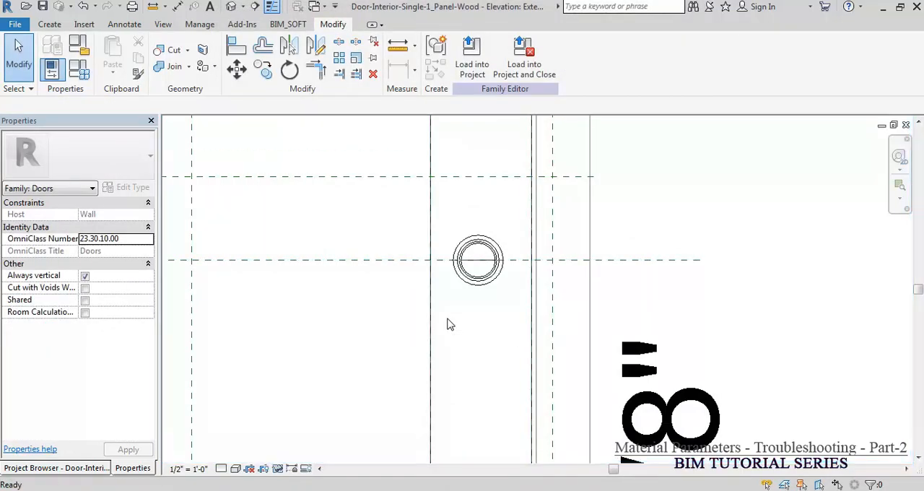
{"action": "left_click", "coordinate": [473, 59]}
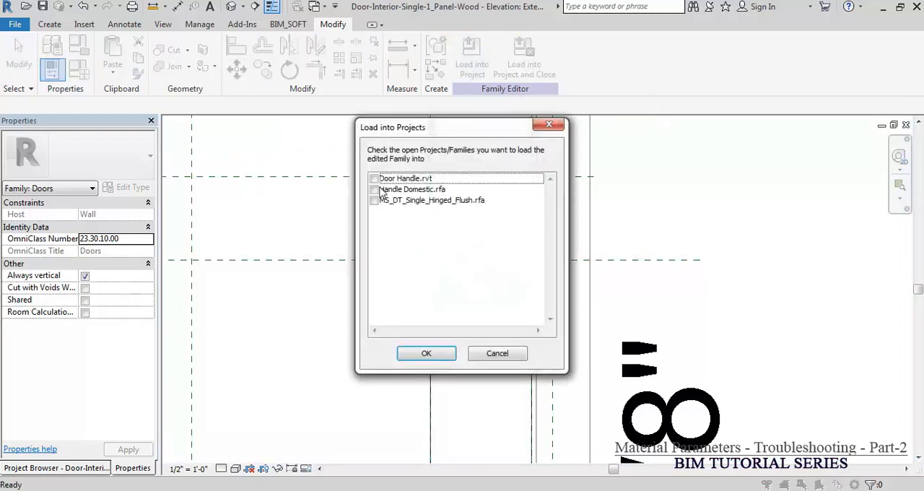
{"action": "left_click", "coordinate": [374, 179]}
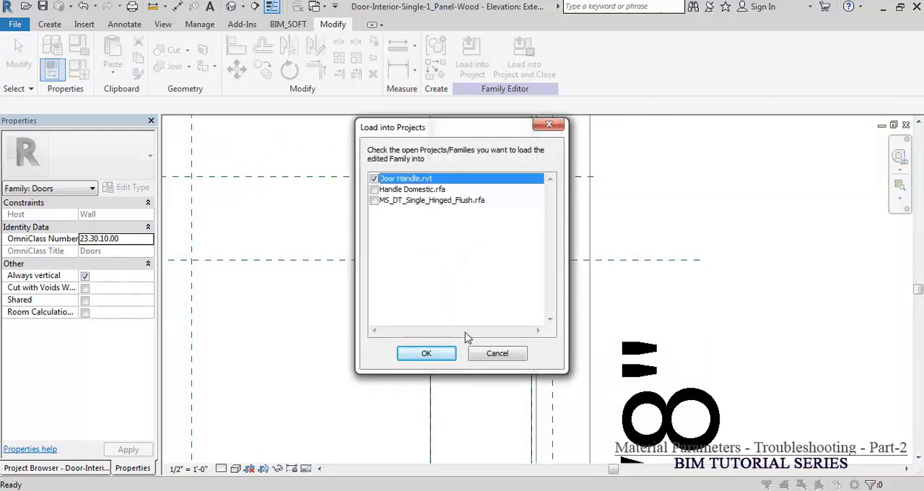
{"action": "left_click", "coordinate": [427, 354]}
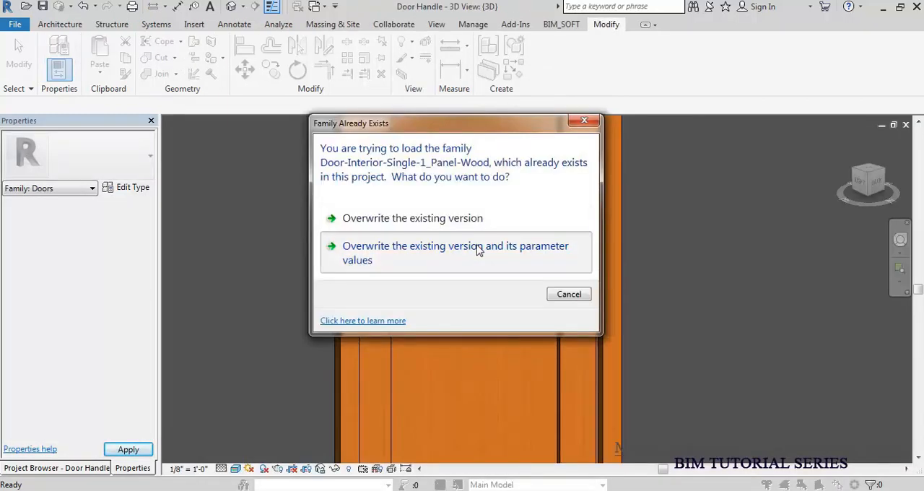
{"action": "left_click", "coordinate": [476, 243]}
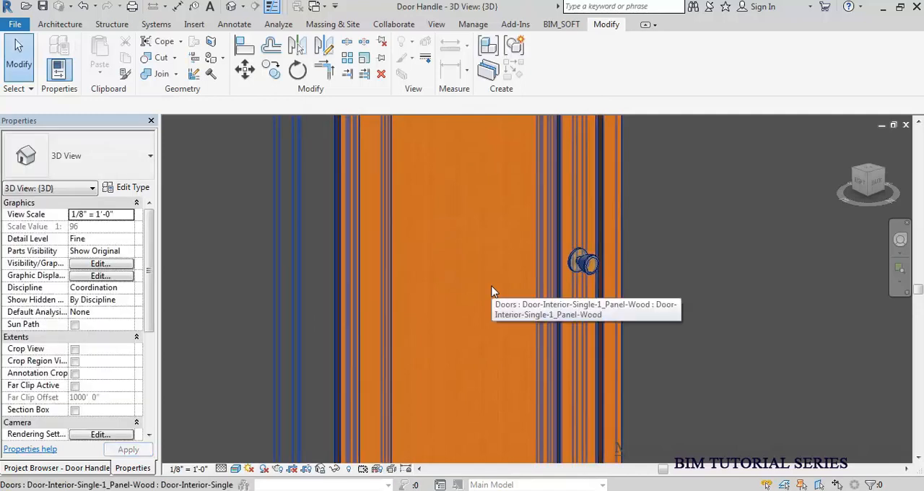
Step: Set the placed door type's Brass, Bronz, Porcelain and Steel handle parameters to Door Swing-Single : Single, and apply the type properties
{"action": "left_click", "coordinate": [575, 265]}
{"action": "left_click", "coordinate": [129, 187]}
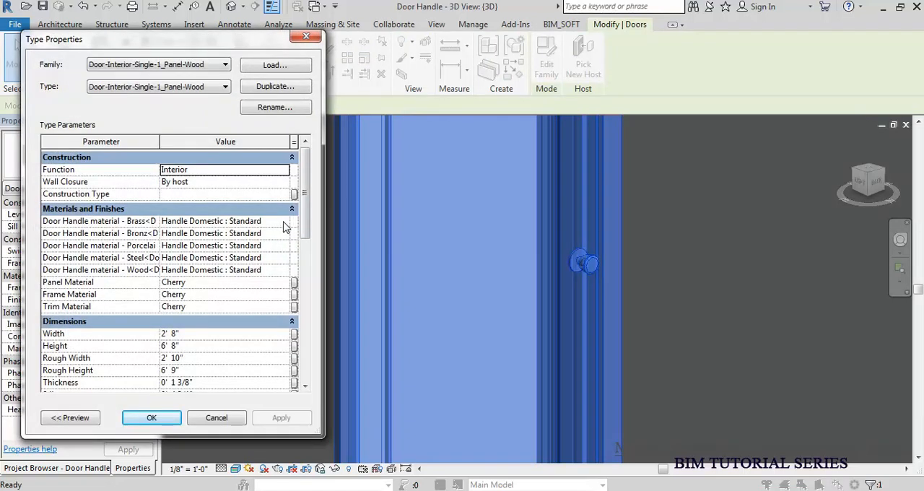
{"action": "left_click", "coordinate": [284, 223]}
{"action": "left_click", "coordinate": [277, 234]}
{"action": "left_click", "coordinate": [280, 233]}
{"action": "left_click", "coordinate": [268, 247]}
{"action": "left_click", "coordinate": [283, 246]}
{"action": "left_click", "coordinate": [275, 257]}
{"action": "left_click", "coordinate": [278, 257]}
{"action": "left_click", "coordinate": [284, 258]}
{"action": "left_click", "coordinate": [245, 270]}
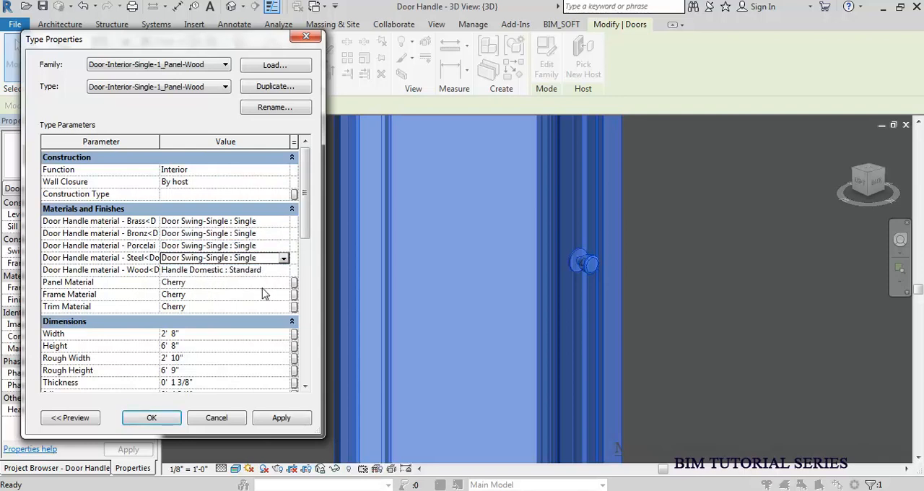
{"action": "left_click", "coordinate": [163, 423]}
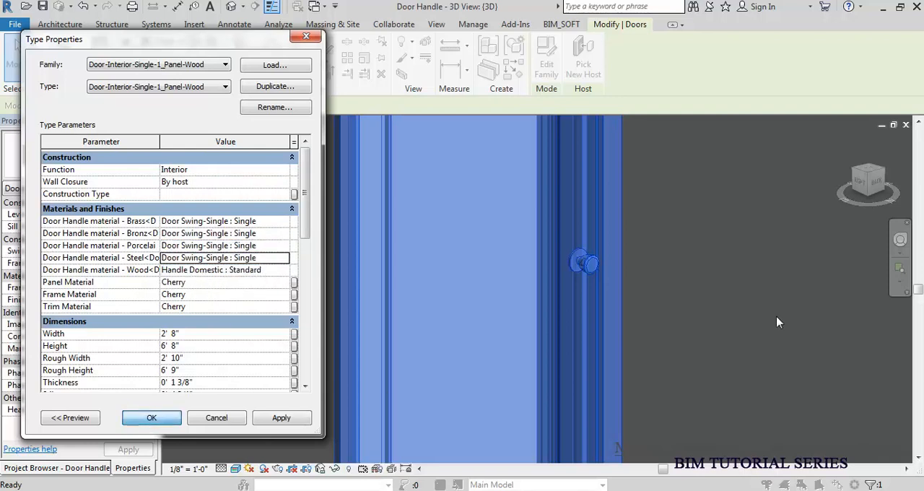
{"action": "key", "text": "Escape"}
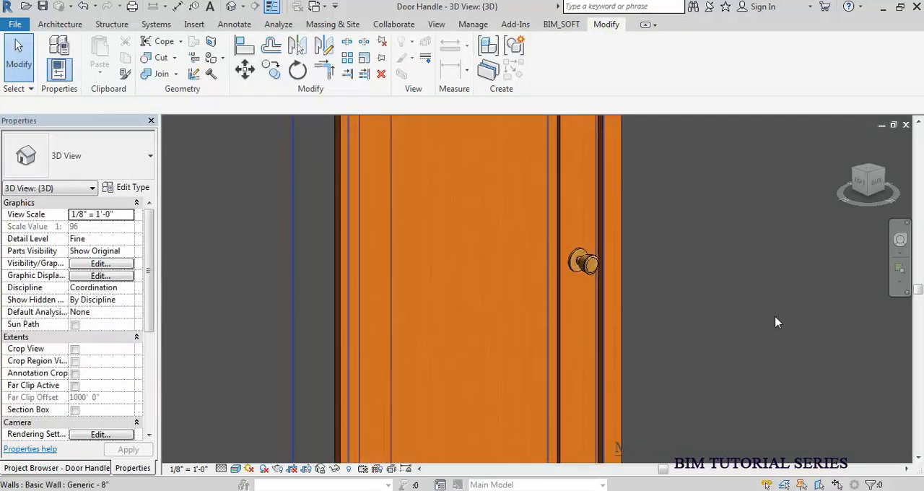
Step: Switch the door type to the steel handle: set Wood to Door Swing-Single : Single and Steel to Handle Domestic : Standard
{"action": "left_click", "coordinate": [582, 264]}
{"action": "middle_click_drag", "start_coordinate": [542, 282], "coordinate": [736, 278]}
{"action": "left_click", "coordinate": [127, 187]}
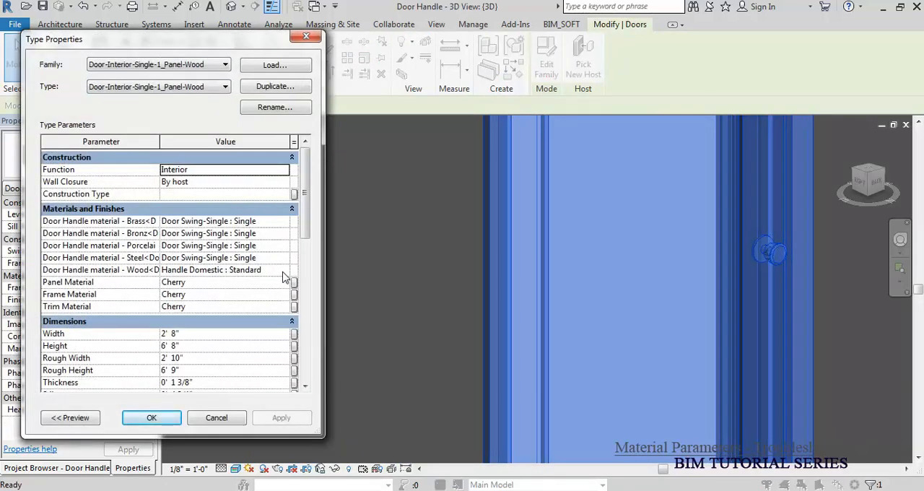
{"action": "left_click", "coordinate": [284, 270]}
{"action": "left_click", "coordinate": [284, 270]}
{"action": "left_click", "coordinate": [278, 282]}
{"action": "left_click", "coordinate": [284, 258]}
{"action": "left_click", "coordinate": [284, 258]}
{"action": "left_click", "coordinate": [226, 281]}
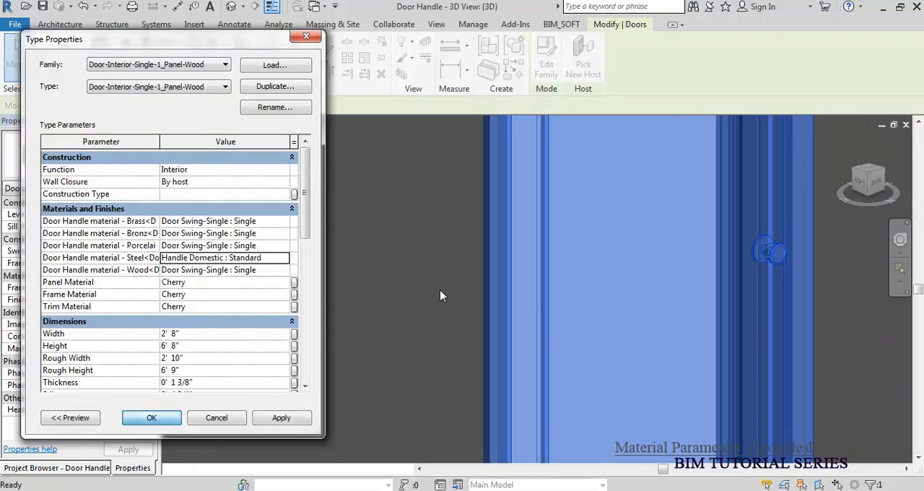
{"action": "key", "text": "Return"}
{"action": "left_click", "coordinate": [356, 262]}
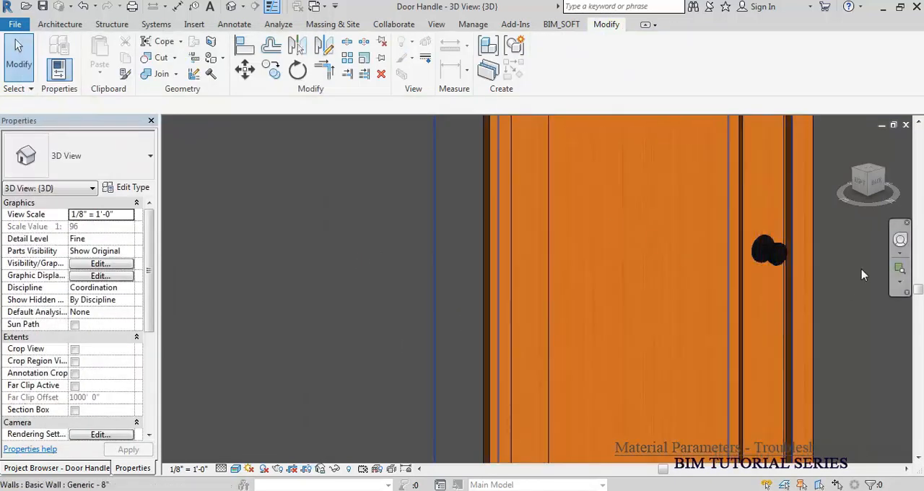
Step: Switch the door type to the porcelain handle: set Steel to Door Swing-Single : Single and Porcelain to Handle Domestic : Standard
{"action": "scroll", "coordinate": [848, 290], "scroll_direction": "up", "scroll_amount": 1}
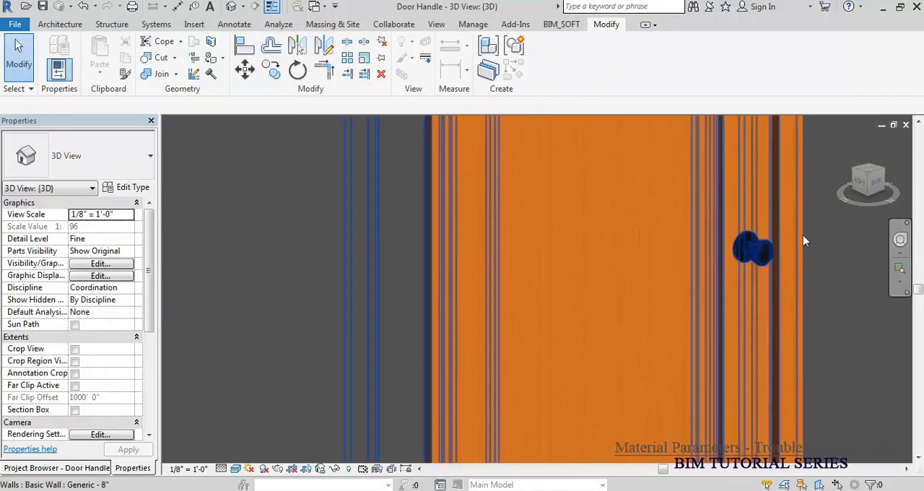
{"action": "left_click", "coordinate": [789, 245]}
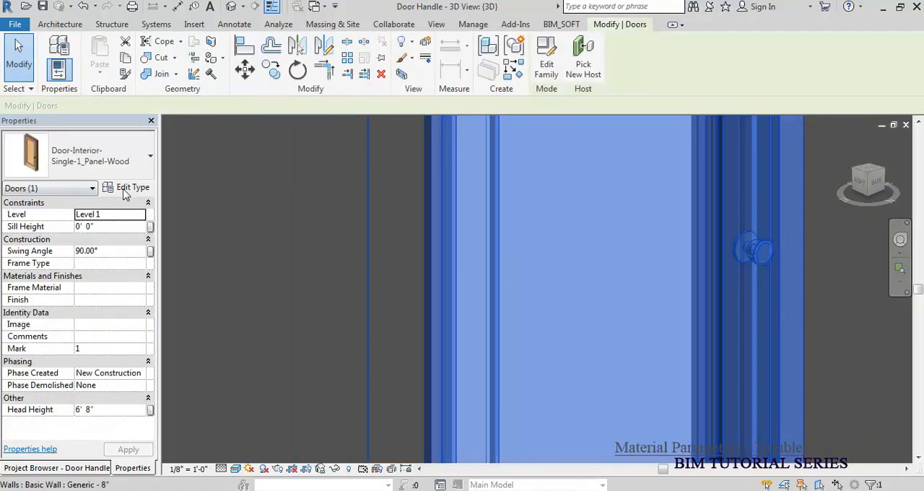
{"action": "left_click", "coordinate": [126, 189]}
{"action": "left_click", "coordinate": [281, 261]}
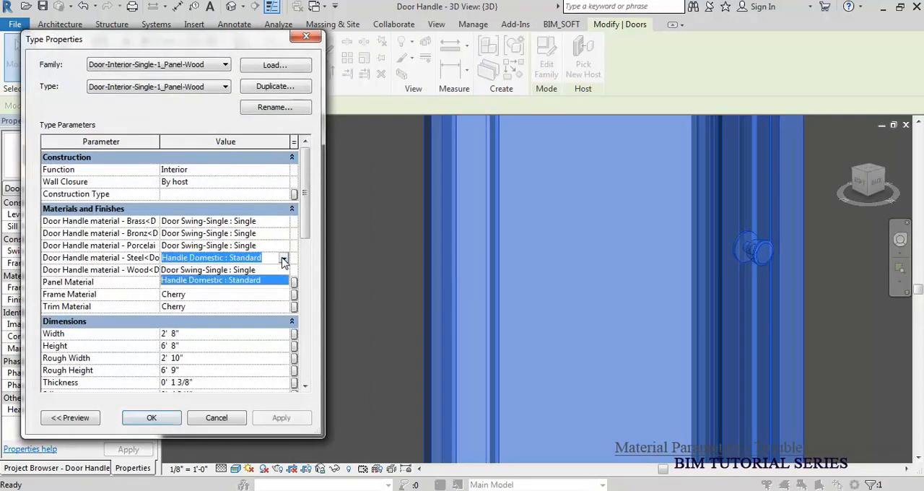
{"action": "left_click", "coordinate": [242, 270]}
{"action": "left_click", "coordinate": [284, 246]}
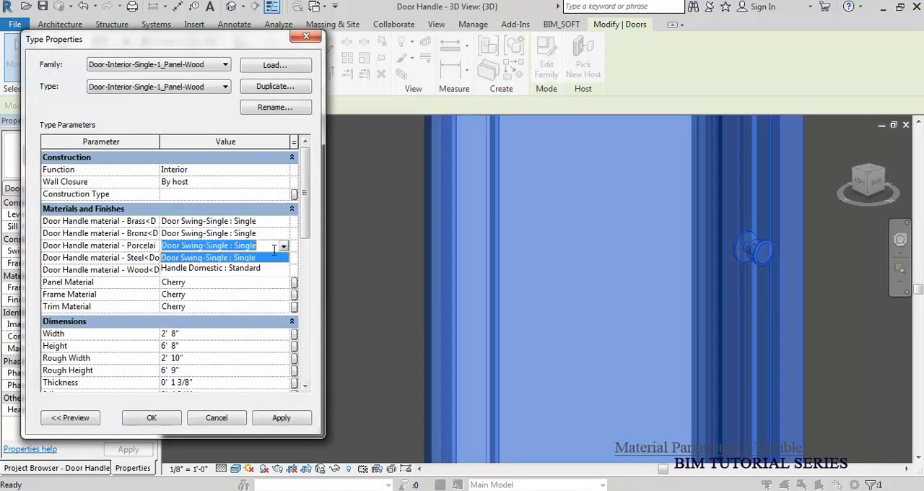
{"action": "left_click", "coordinate": [230, 269]}
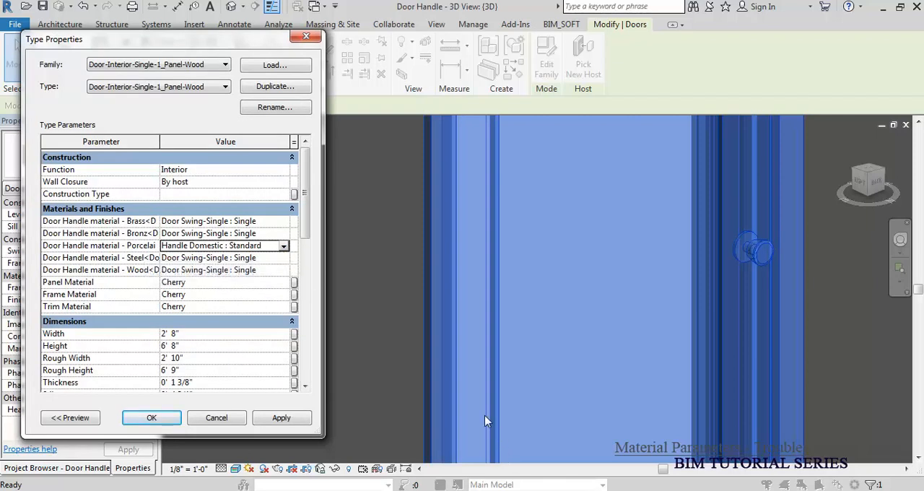
{"action": "left_click", "coordinate": [149, 419]}
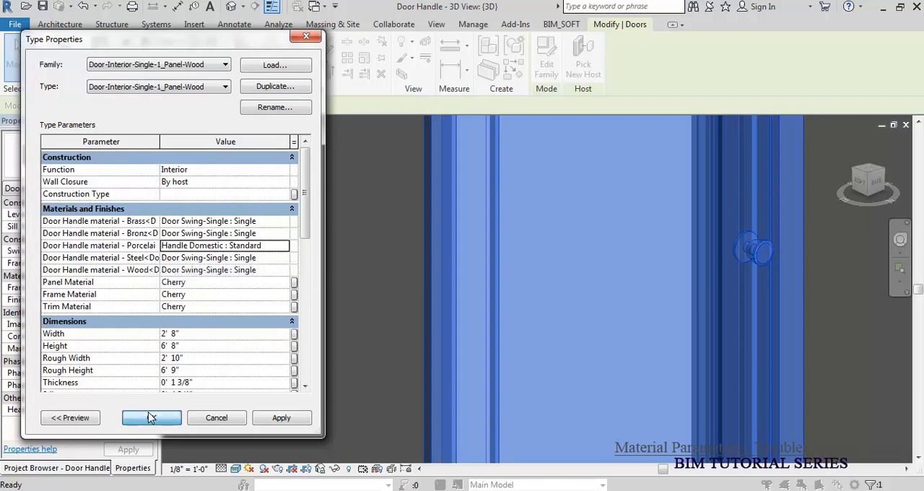
{"action": "left_click", "coordinate": [345, 314]}
Step: Switch the door type to the bronze handle: set Porcelain to Door Swing-Single : Single and Bronz to Handle Domestic : Standard
{"action": "scroll", "coordinate": [851, 262], "scroll_direction": "up", "scroll_amount": 1}
{"action": "scroll", "coordinate": [850, 263], "scroll_direction": "up", "scroll_amount": 4}
{"action": "scroll", "coordinate": [838, 262], "scroll_direction": "down", "scroll_amount": 3}
{"action": "left_click", "coordinate": [724, 249]}
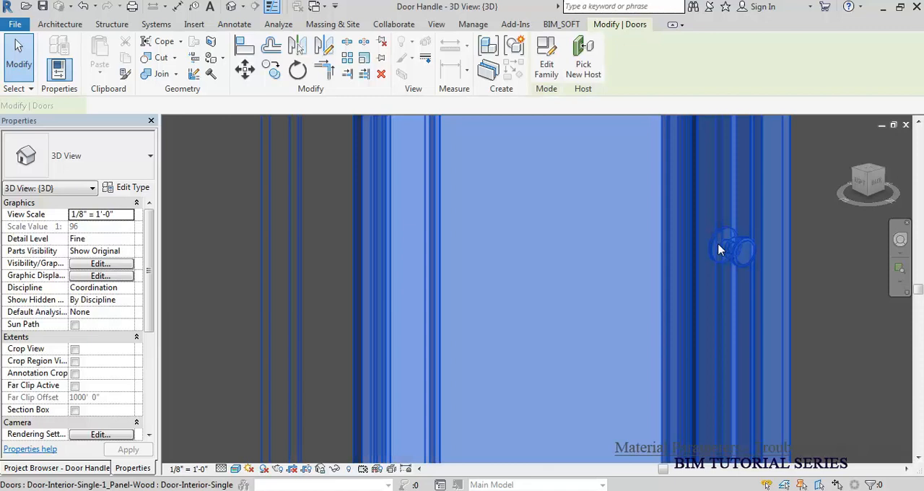
{"action": "left_click", "coordinate": [131, 191]}
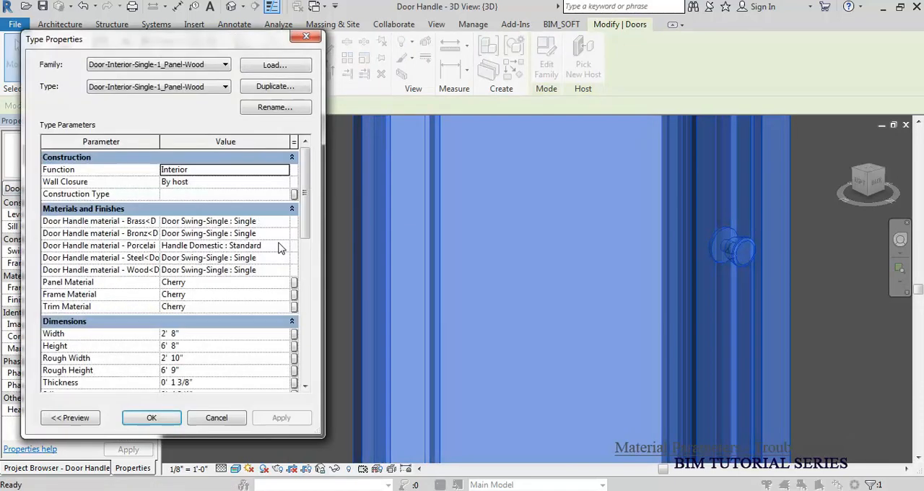
{"action": "left_click", "coordinate": [282, 249]}
{"action": "left_click", "coordinate": [252, 260]}
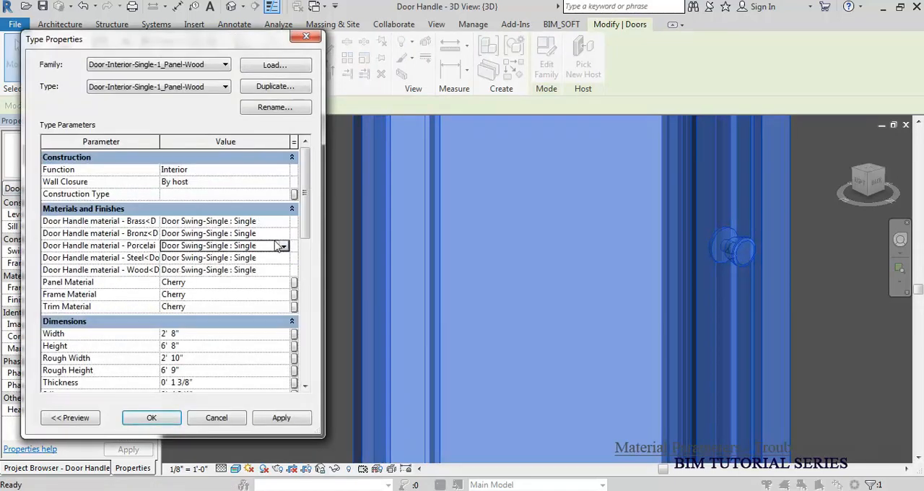
{"action": "left_click", "coordinate": [284, 235]}
{"action": "left_click", "coordinate": [246, 257]}
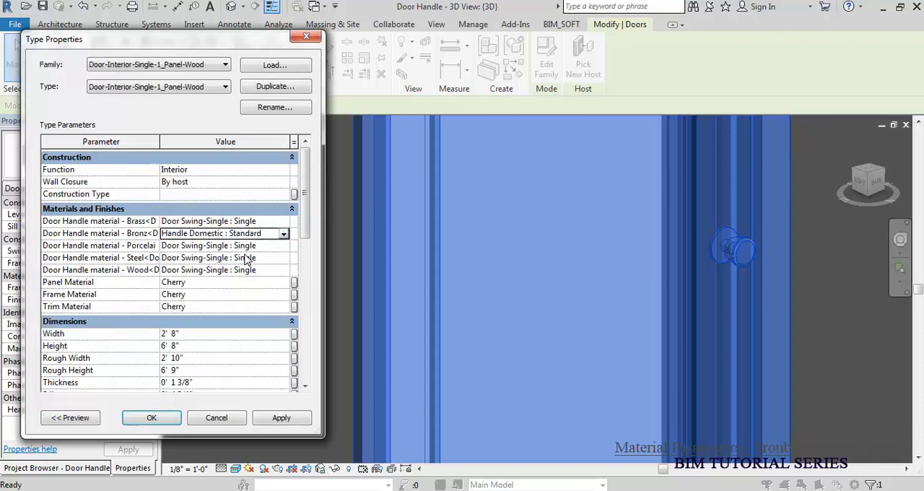
{"action": "left_click", "coordinate": [156, 417]}
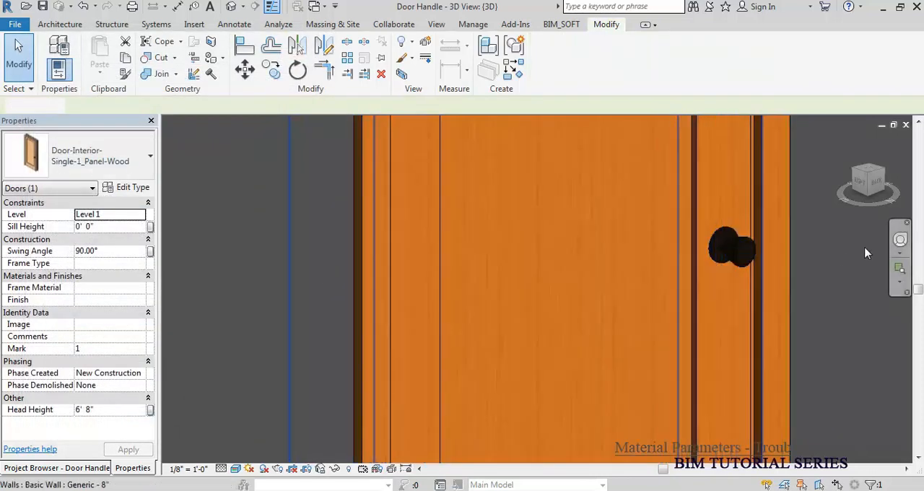
Step: Render a close-up of the door handle at Draft quality, stop the rendering early and return to the model view
{"action": "left_click", "coordinate": [752, 239]}
{"action": "scroll", "coordinate": [583, 235], "scroll_direction": "up", "scroll_amount": 3}
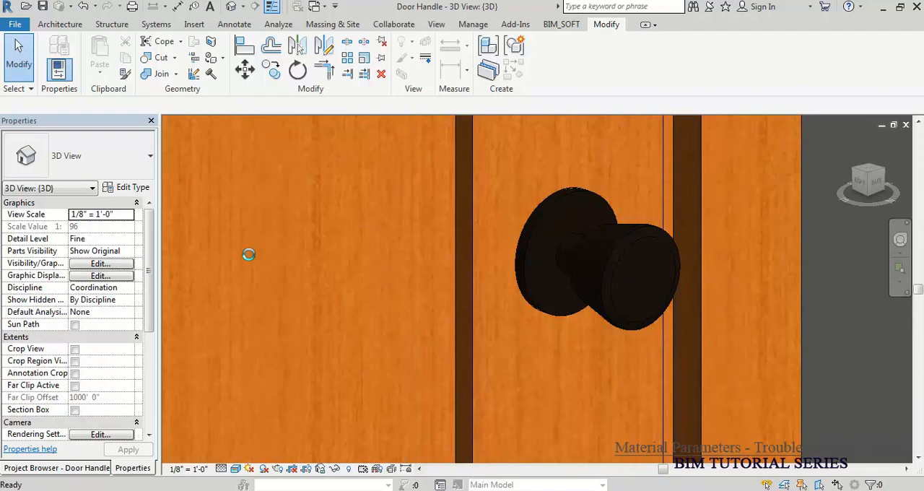
{"action": "key", "text": "r"}
{"action": "key", "text": "r"}
{"action": "left_click_drag", "start_coordinate": [487, 44], "coordinate": [203, 46]}
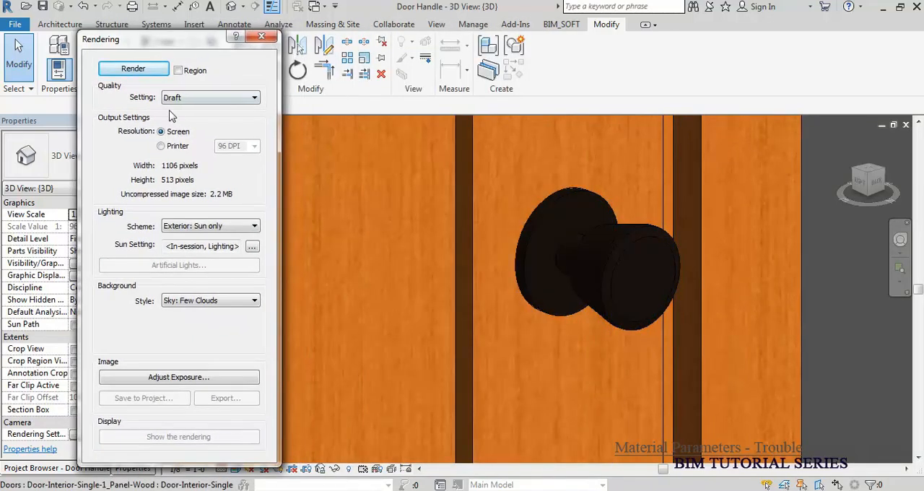
{"action": "left_click", "coordinate": [132, 69]}
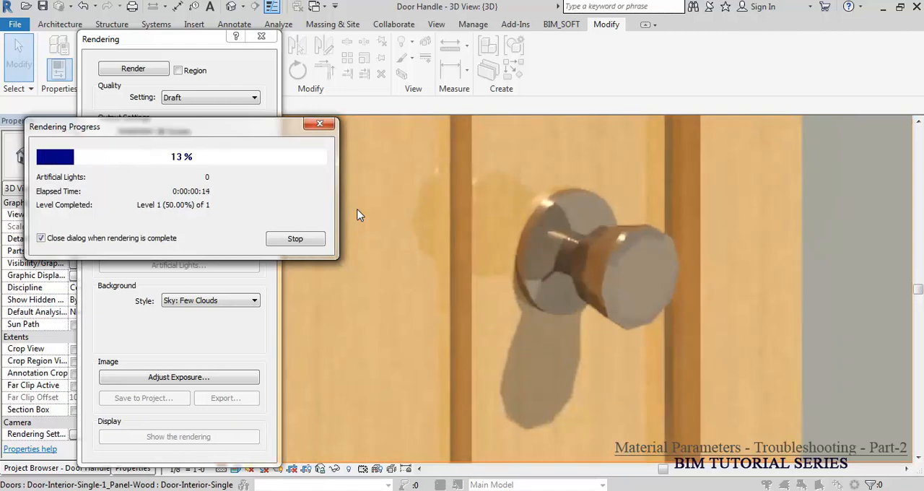
{"action": "left_click", "coordinate": [296, 239]}
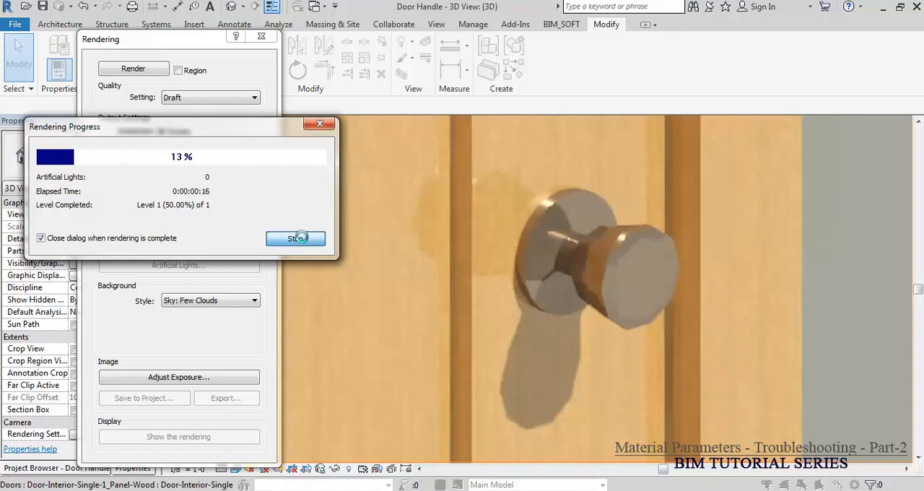
{"action": "left_click", "coordinate": [551, 252]}
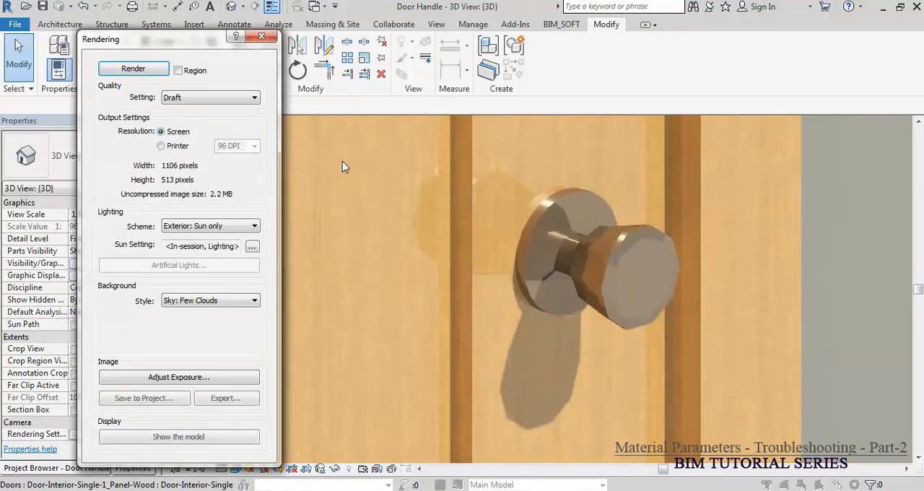
{"action": "left_click", "coordinate": [261, 37]}
Step: Switch the door type to the brass handle: set Bronz to Door Swing-Single : Single and Brass to Handle Domestic : Standard
{"action": "left_click", "coordinate": [595, 232]}
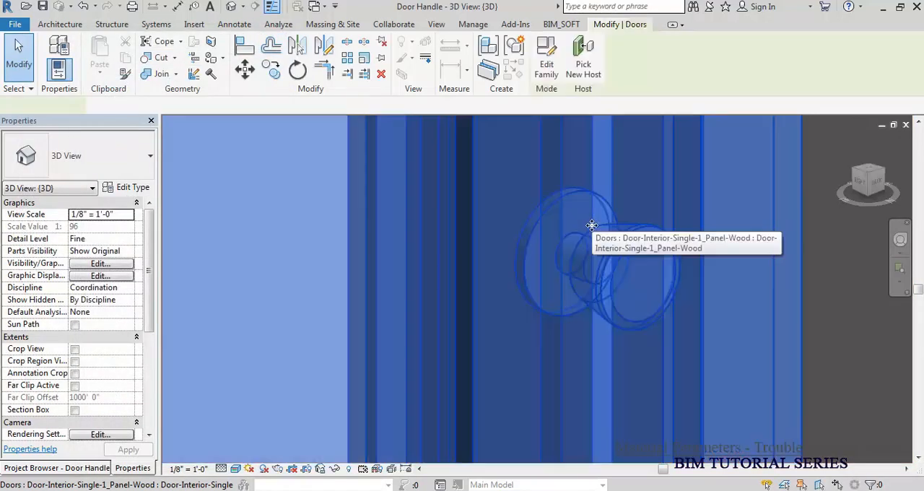
{"action": "left_click", "coordinate": [126, 187]}
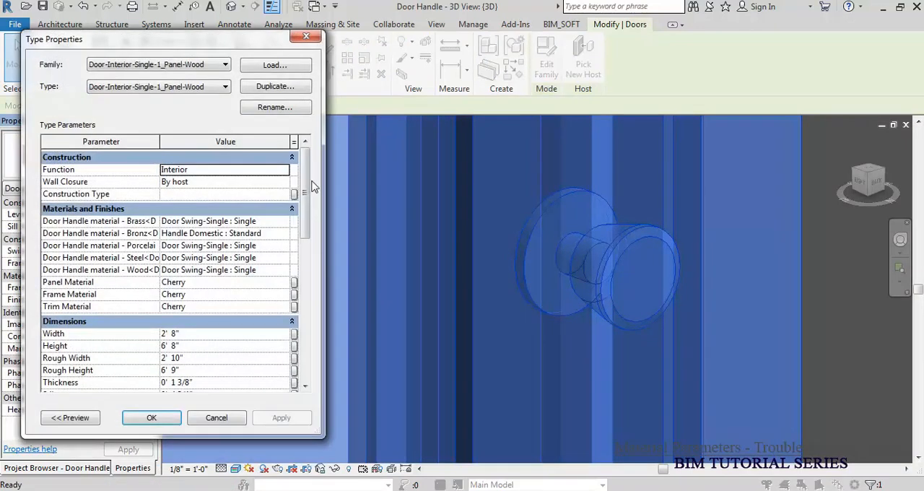
{"action": "left_click", "coordinate": [283, 233]}
{"action": "left_click", "coordinate": [283, 233]}
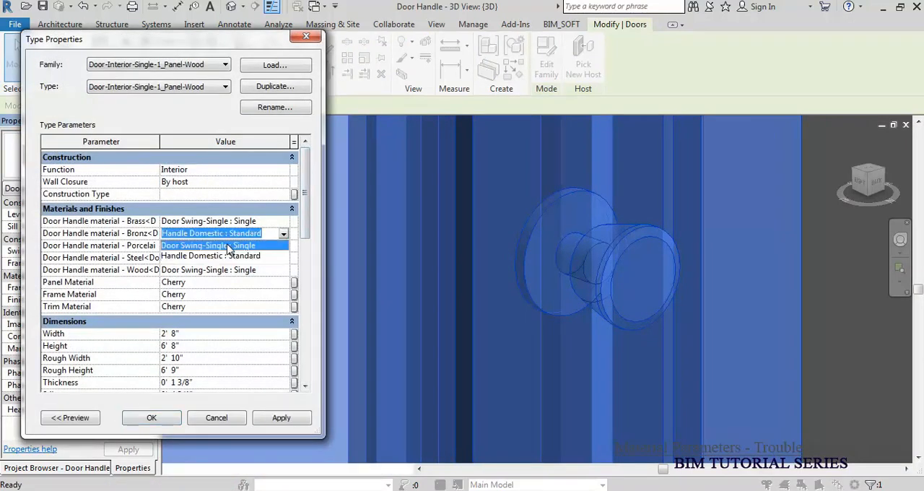
{"action": "left_click", "coordinate": [209, 245]}
{"action": "left_click", "coordinate": [280, 221]}
{"action": "left_click", "coordinate": [281, 220]}
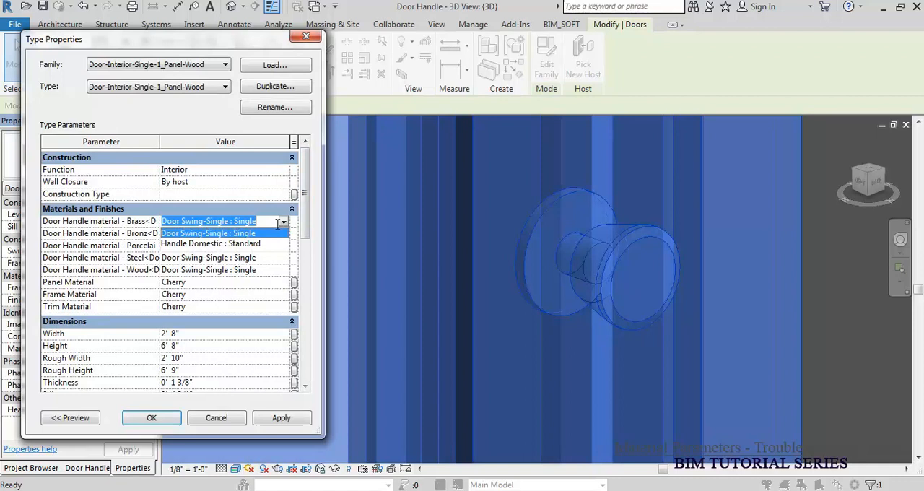
{"action": "left_click", "coordinate": [237, 244]}
{"action": "left_click", "coordinate": [165, 423]}
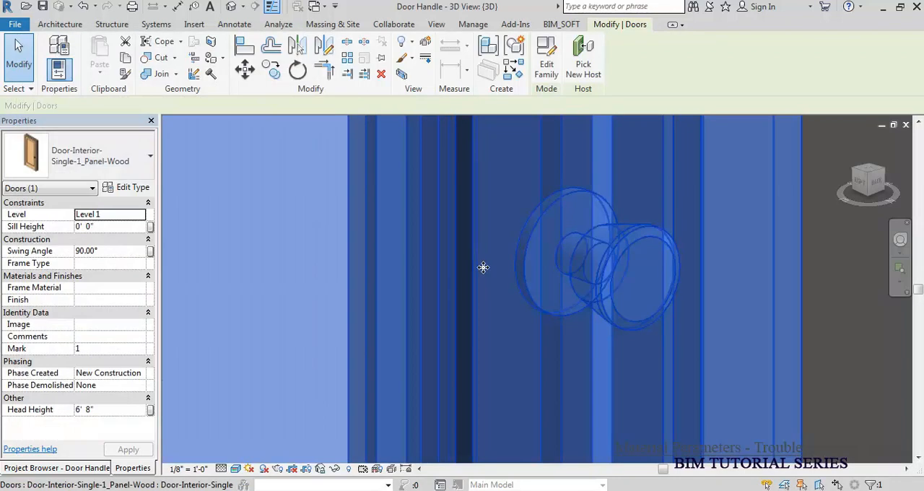
{"action": "key", "text": "Escape"}
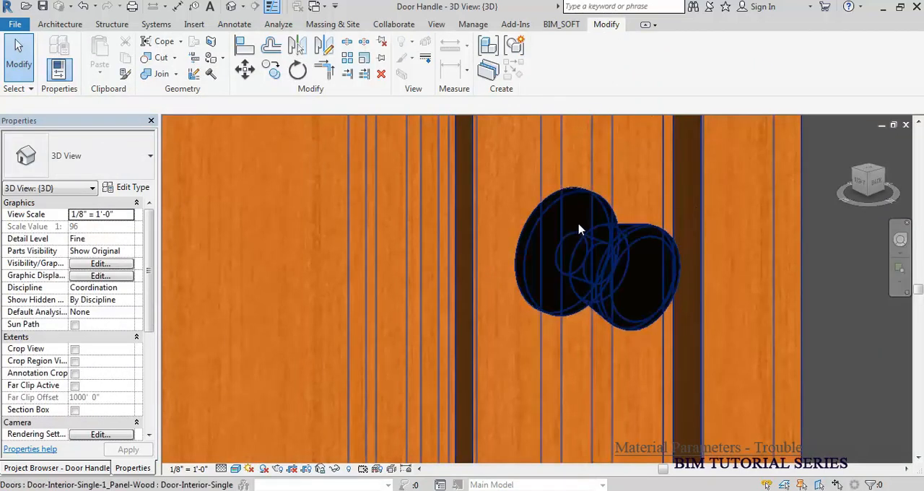
Step: Open the placed door's family in the Family Editor
{"action": "key", "text": "z"}
{"action": "key", "text": "f"}
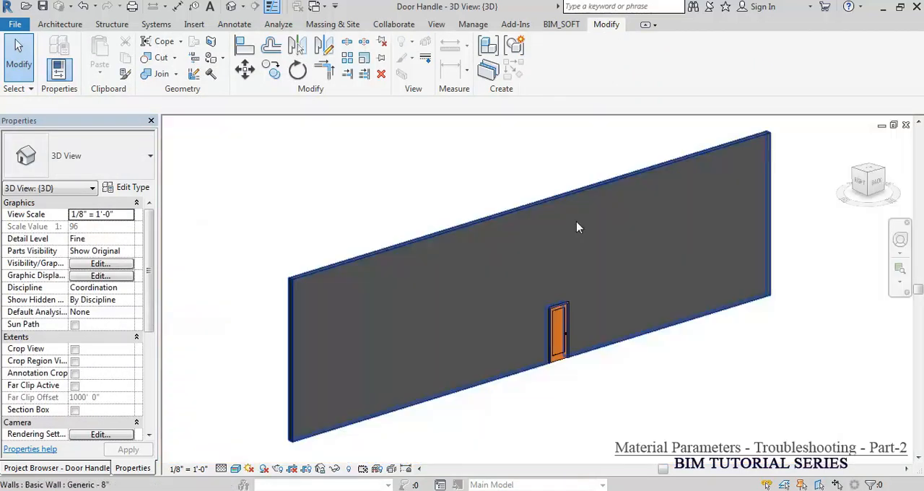
{"action": "scroll", "coordinate": [584, 264], "scroll_direction": "up", "scroll_amount": 6}
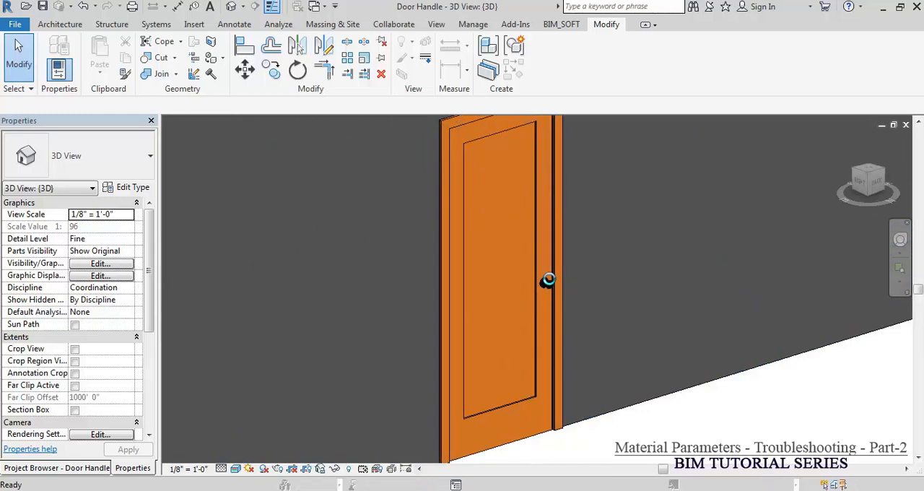
{"action": "double_click", "coordinate": [550, 283]}
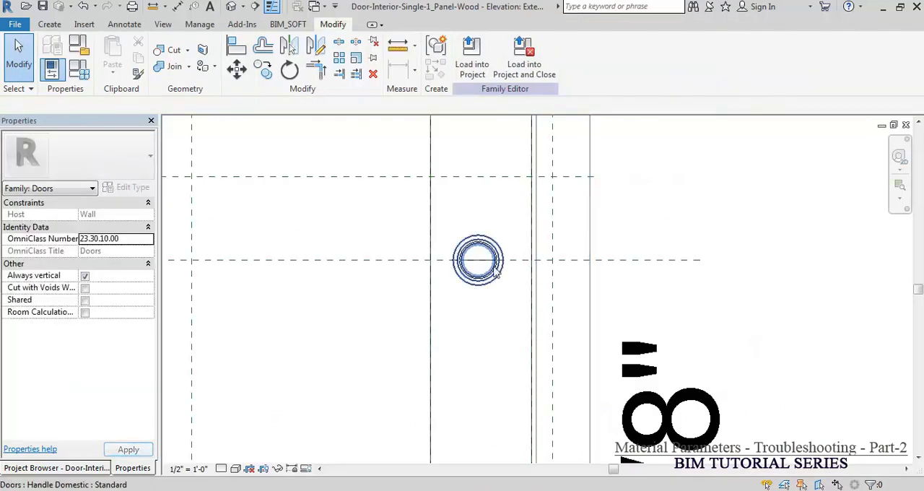
Step: Link the DH-Wood handle's Visible property to a new type parameter named DH-Wood, grouped under Visibility
{"action": "left_click", "coordinate": [500, 269]}
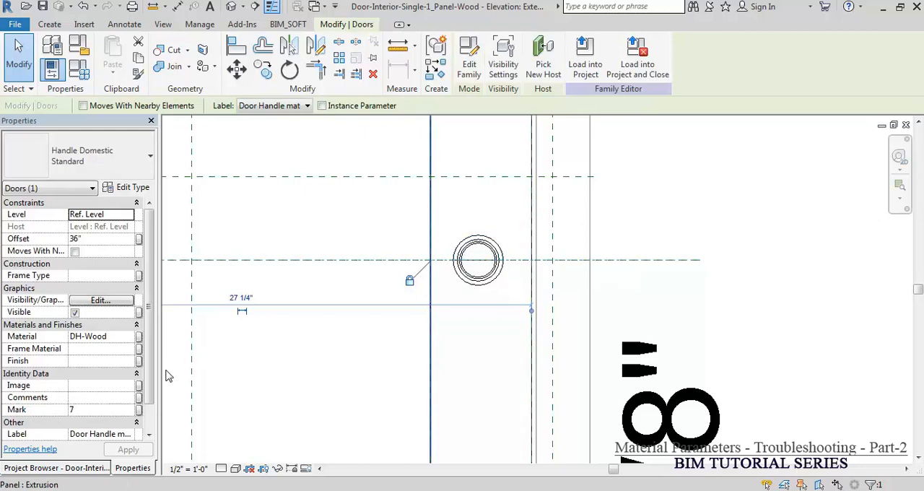
{"action": "left_click_drag", "start_coordinate": [160, 370], "coordinate": [330, 368]}
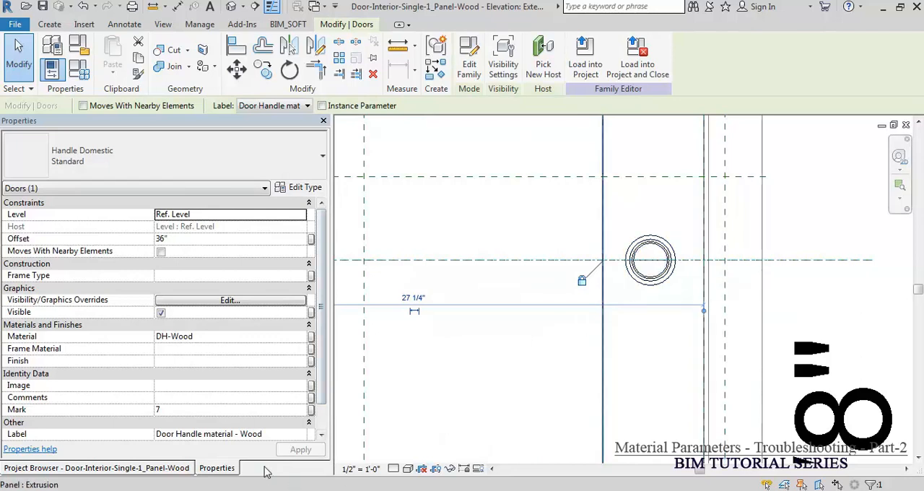
{"action": "left_click", "coordinate": [312, 313]}
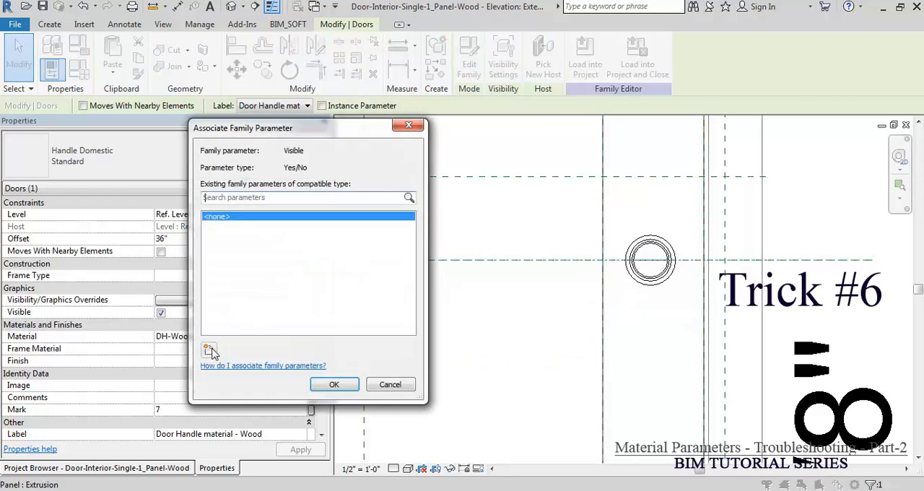
{"action": "left_click", "coordinate": [208, 349]}
{"action": "left_click", "coordinate": [496, 353]}
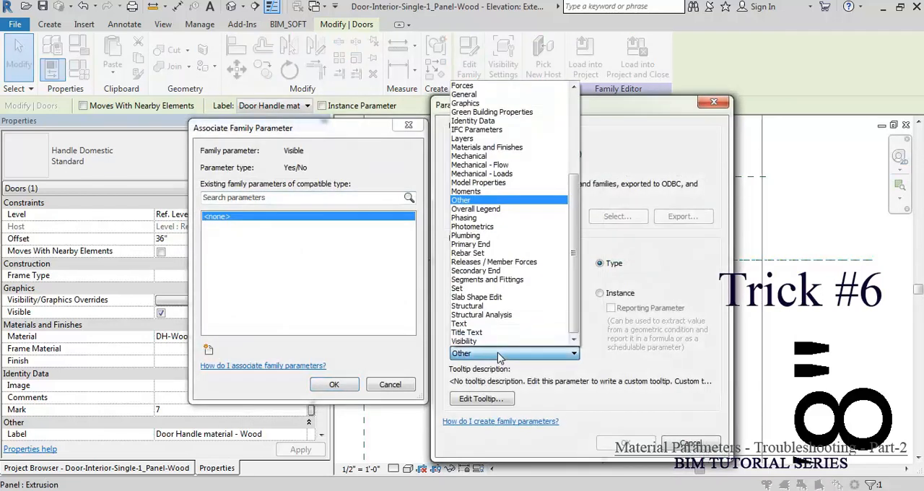
{"action": "left_click", "coordinate": [490, 342]}
{"action": "left_click", "coordinate": [473, 265]}
{"action": "type", "text": "DH-Wood"}
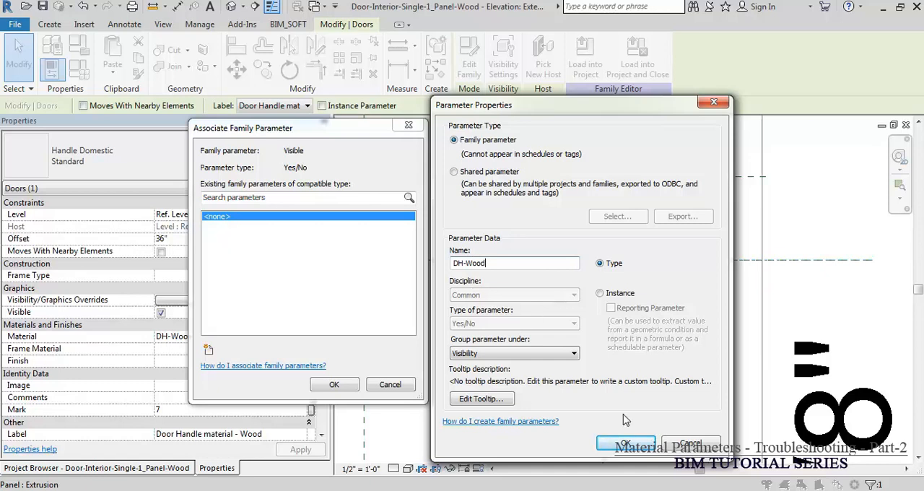
{"action": "left_click", "coordinate": [626, 444]}
{"action": "left_click", "coordinate": [333, 385]}
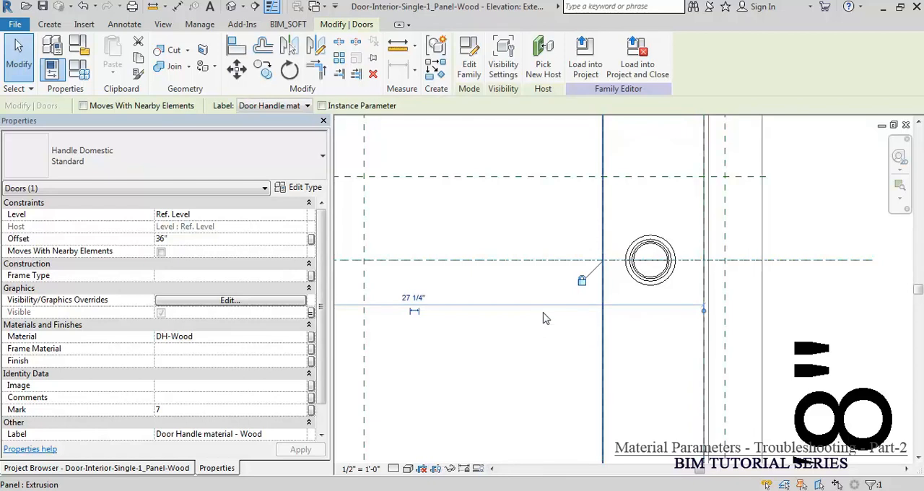
Step: Temporarily hide the DH-Wood handle and select the DH-Porcelain handle stacked at the same spot
{"action": "scroll", "coordinate": [713, 303], "scroll_direction": "down", "scroll_amount": 2}
{"action": "key", "text": "h"}
{"action": "key", "text": "i"}
{"action": "scroll", "coordinate": [692, 318], "scroll_direction": "up", "scroll_amount": 2}
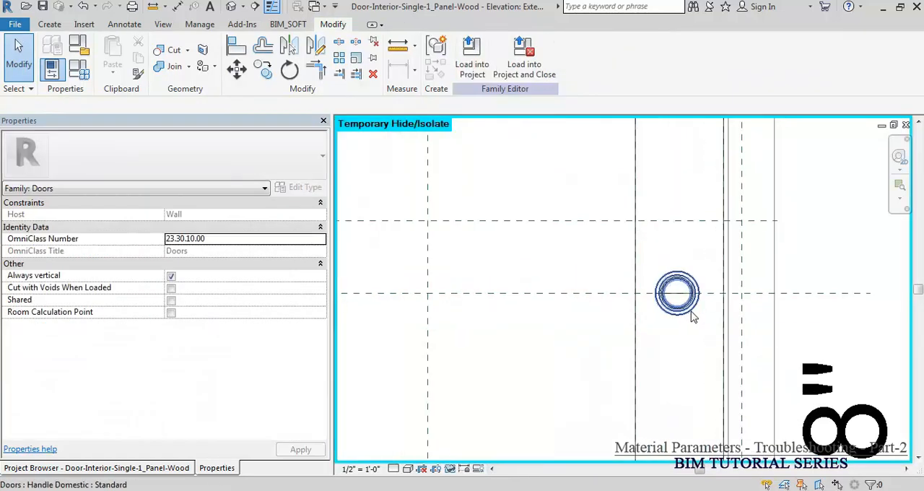
{"action": "left_click", "coordinate": [691, 319]}
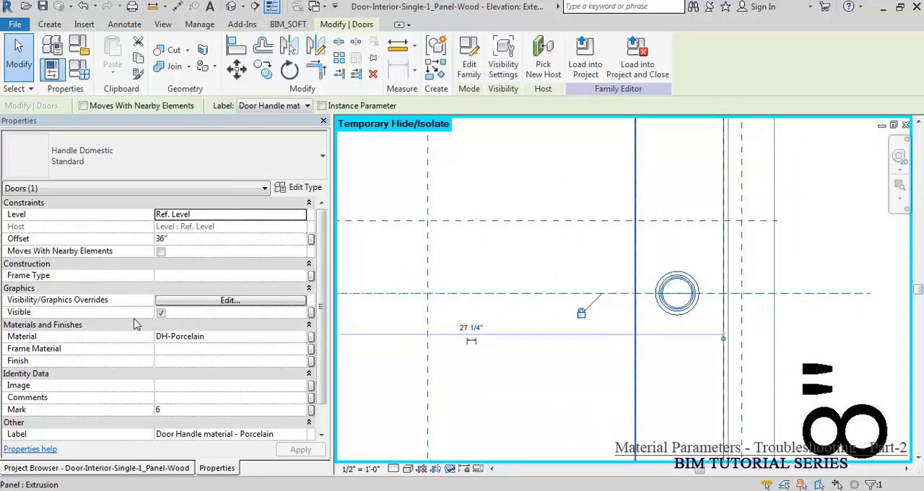
Step: Link the DH-Porcelain handle's Visible property to a new type parameter named DH-Porcelain, grouped under Visibility
{"action": "left_click", "coordinate": [311, 312]}
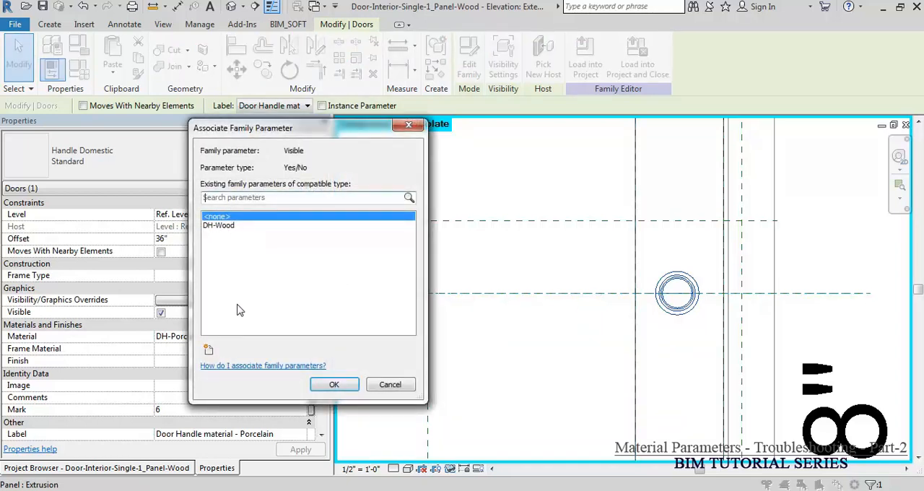
{"action": "left_click", "coordinate": [209, 350]}
{"action": "left_click", "coordinate": [511, 355]}
{"action": "key", "text": "v"}
{"action": "left_click", "coordinate": [491, 340]}
{"action": "left_click", "coordinate": [466, 262]}
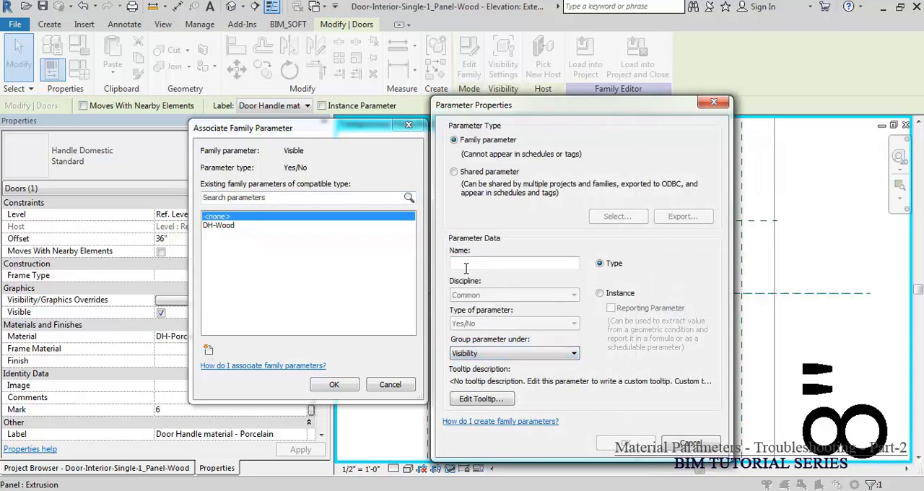
{"action": "type", "text": "DH-Porcelain"}
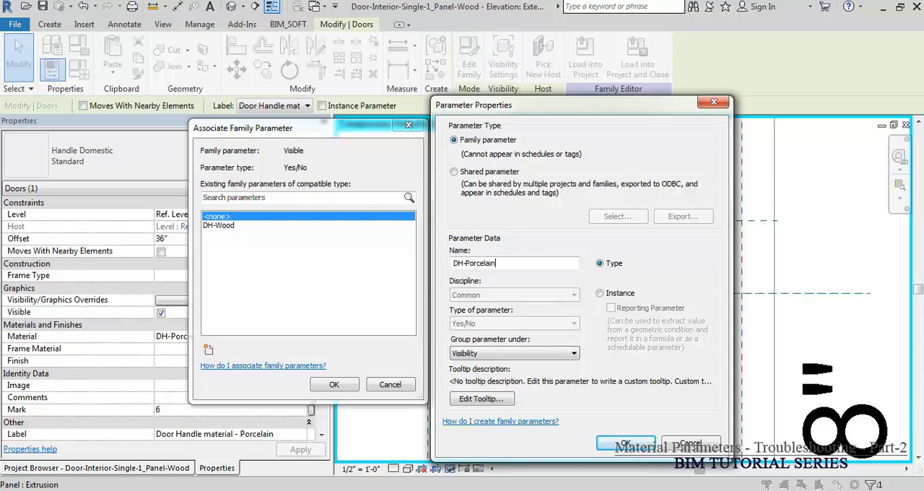
{"action": "key", "text": "Return"}
{"action": "left_click", "coordinate": [336, 383]}
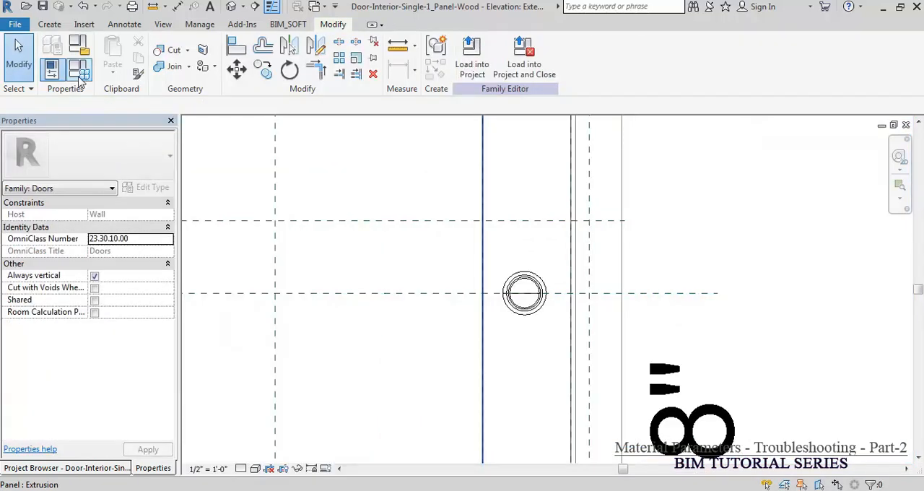
Step: Open the family types, check the handle visibility parameters, and select the first door handle material parameter
{"action": "left_click", "coordinate": [79, 80]}
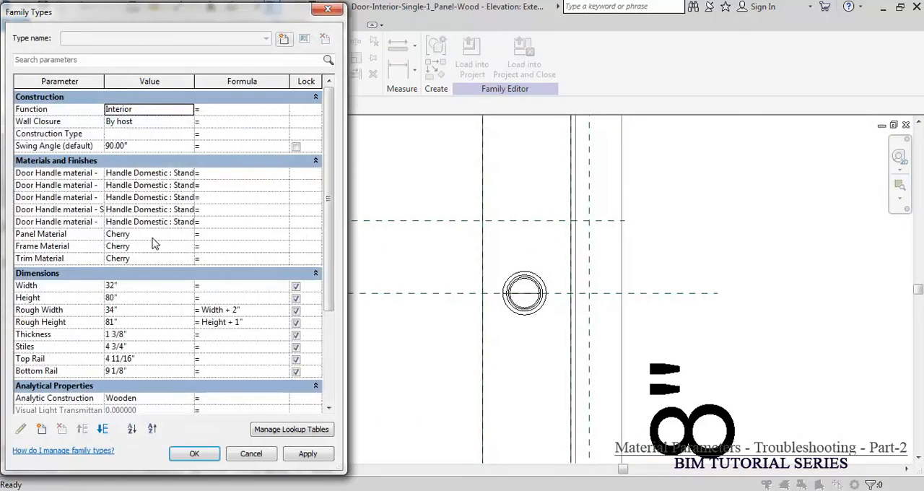
{"action": "left_click_drag", "start_coordinate": [329, 236], "coordinate": [323, 341]}
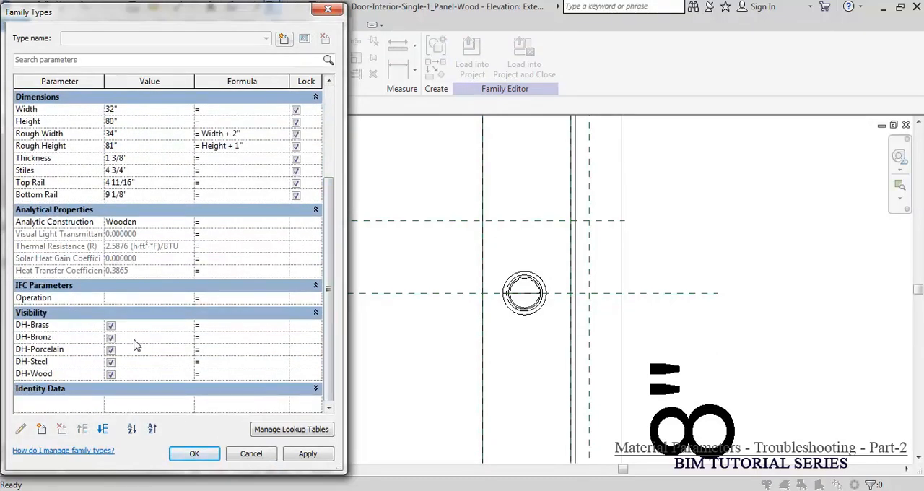
{"action": "left_click_drag", "start_coordinate": [337, 342], "coordinate": [329, 247]}
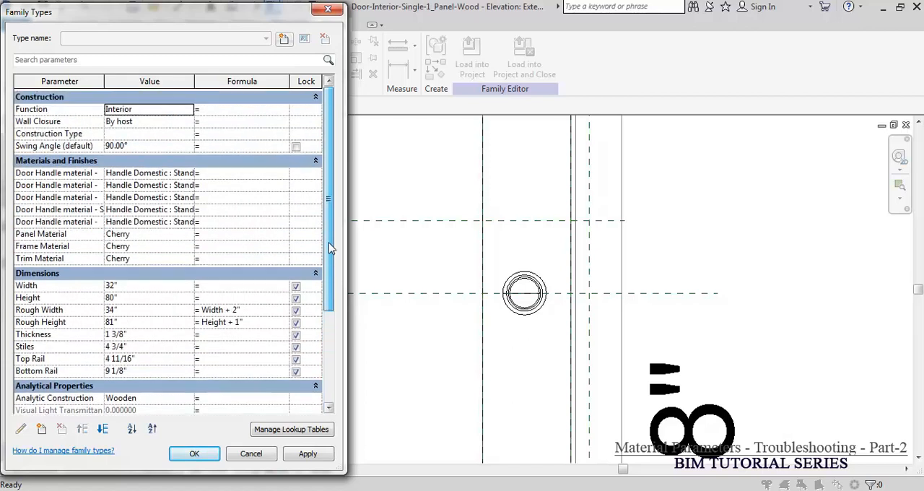
{"action": "left_click", "coordinate": [51, 177]}
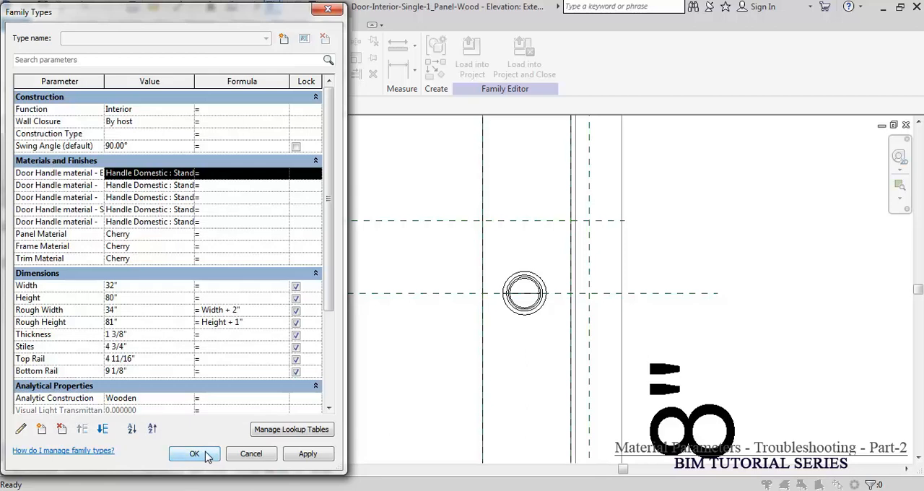
Step: Accept the family types and load the door family into Door Handle.rvt, overwriting the existing version and its parameter values
{"action": "left_click", "coordinate": [195, 454]}
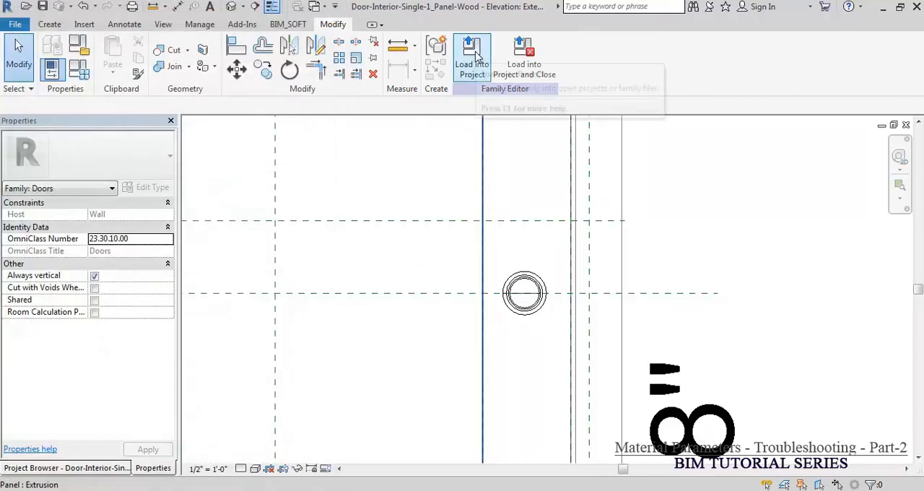
{"action": "left_click", "coordinate": [474, 58]}
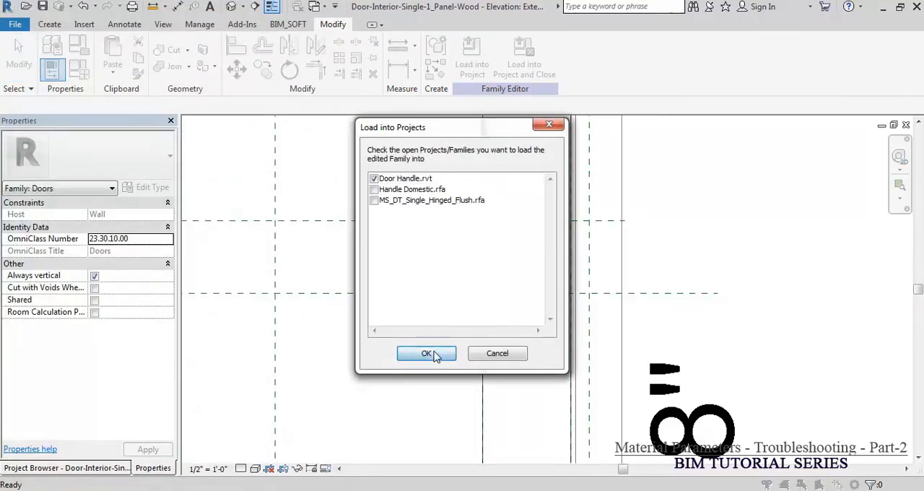
{"action": "left_click", "coordinate": [428, 353]}
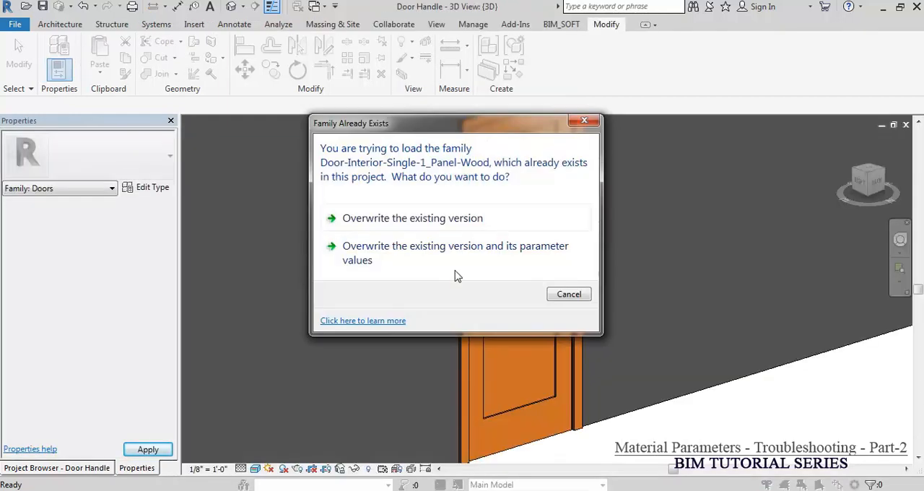
{"action": "left_click", "coordinate": [449, 250]}
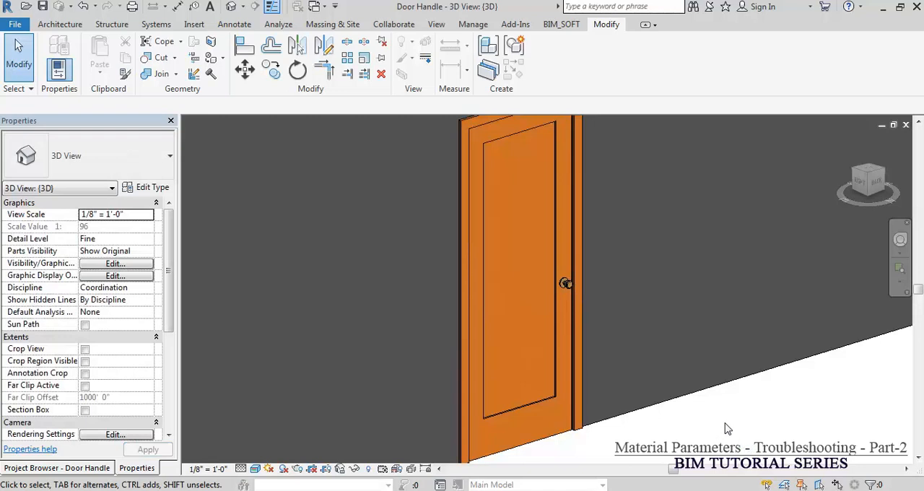
Step: Turn off DH-Brass, DH-Bronz, DH-Porcelain and DH-Steel visibility in the placed door's type properties, keeping DH-Wood on
{"action": "left_click", "coordinate": [575, 302]}
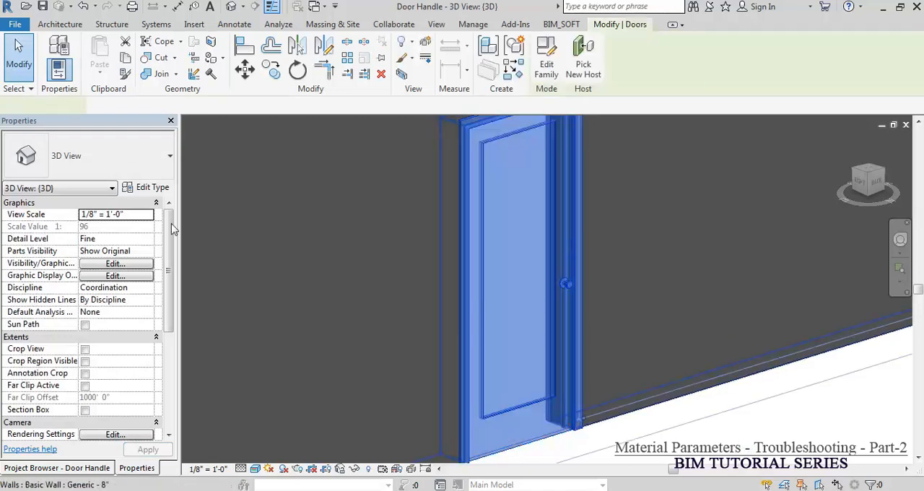
{"action": "left_click", "coordinate": [153, 188]}
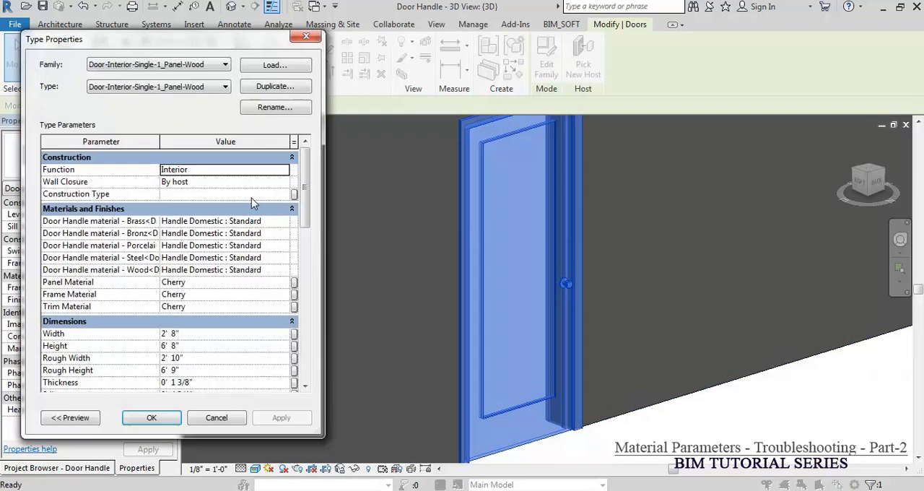
{"action": "left_click", "coordinate": [284, 222]}
{"action": "left_click", "coordinate": [284, 222]}
{"action": "left_click_drag", "start_coordinate": [305, 214], "coordinate": [304, 374]}
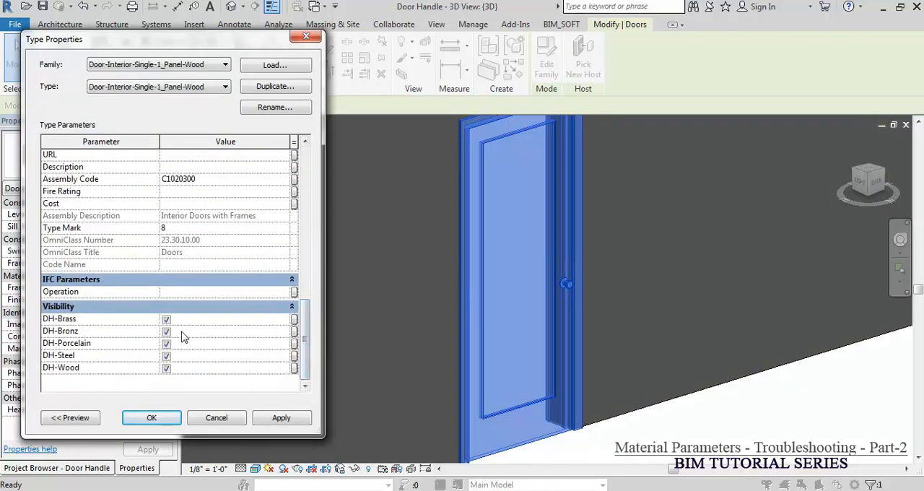
{"action": "left_click", "coordinate": [166, 356]}
{"action": "left_click", "coordinate": [166, 343]}
{"action": "left_click", "coordinate": [166, 331]}
{"action": "left_click", "coordinate": [166, 318]}
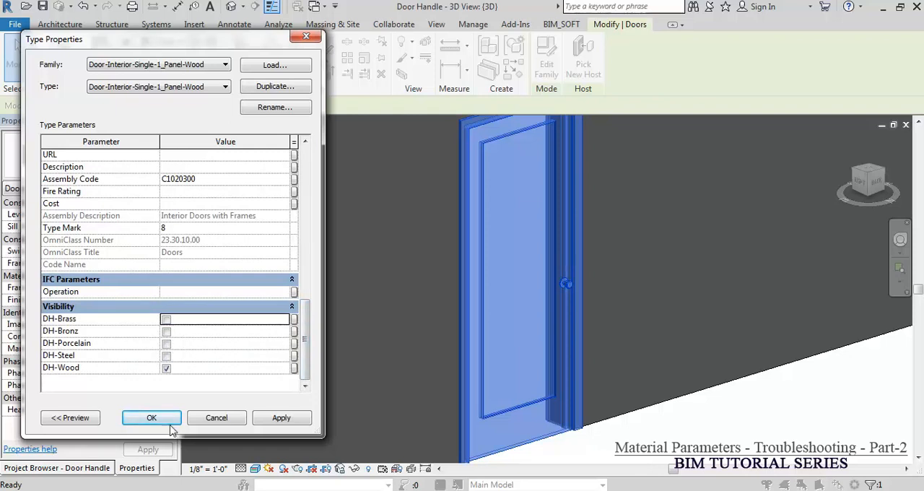
{"action": "key", "text": "Return"}
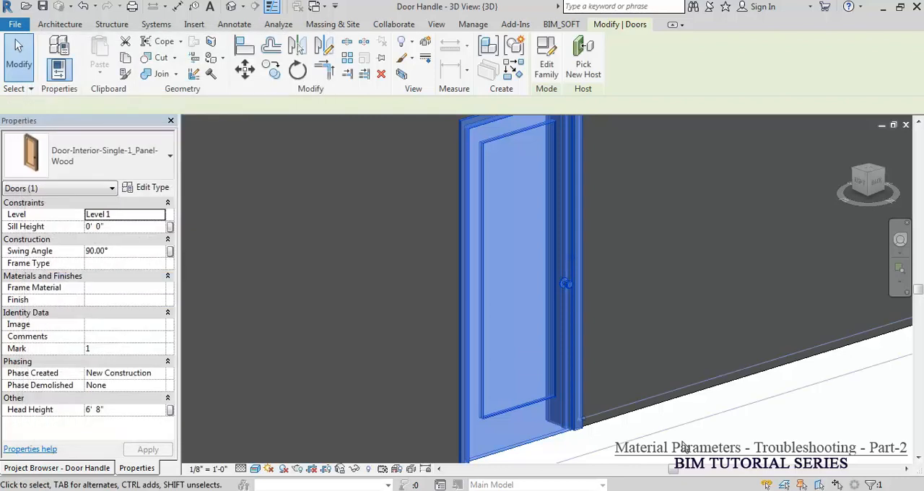
{"action": "key", "text": "Escape"}
Step: Switch the door type's handle visibility from DH-Wood to DH-Porcelain and check the handle in the 3D view
{"action": "scroll", "coordinate": [633, 351], "scroll_direction": "up", "scroll_amount": 4}
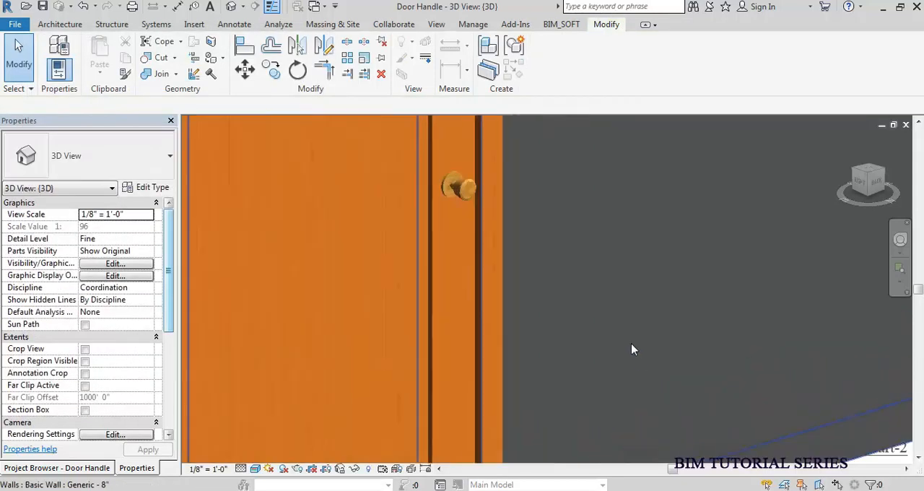
{"action": "left_click", "coordinate": [445, 191]}
{"action": "middle_click_drag", "start_coordinate": [211, 246], "coordinate": [462, 268]}
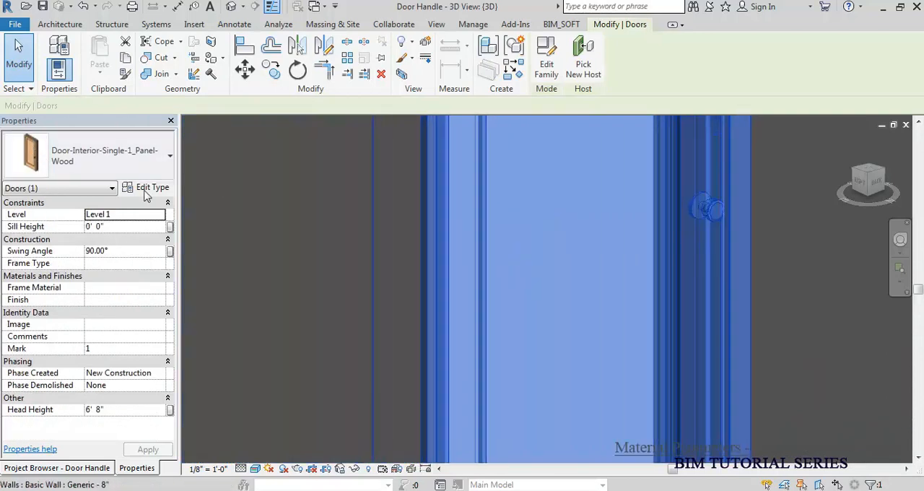
{"action": "left_click", "coordinate": [152, 188]}
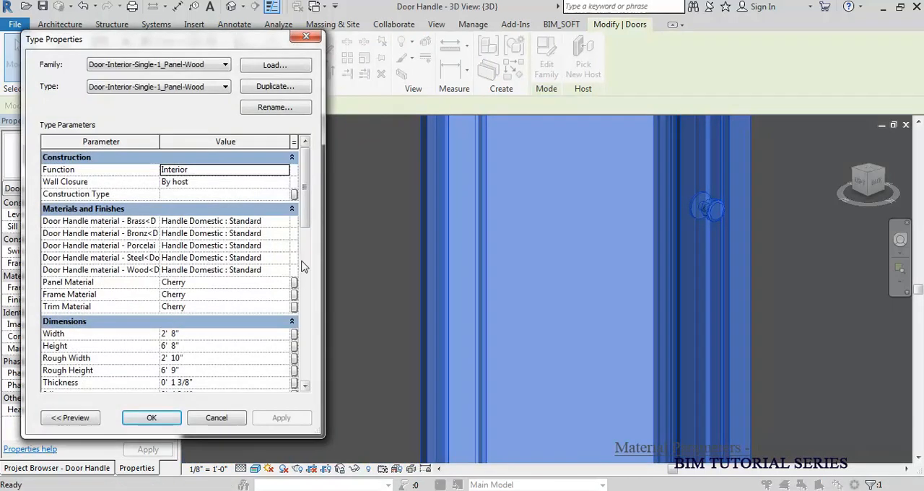
{"action": "left_click_drag", "start_coordinate": [309, 210], "coordinate": [312, 370]}
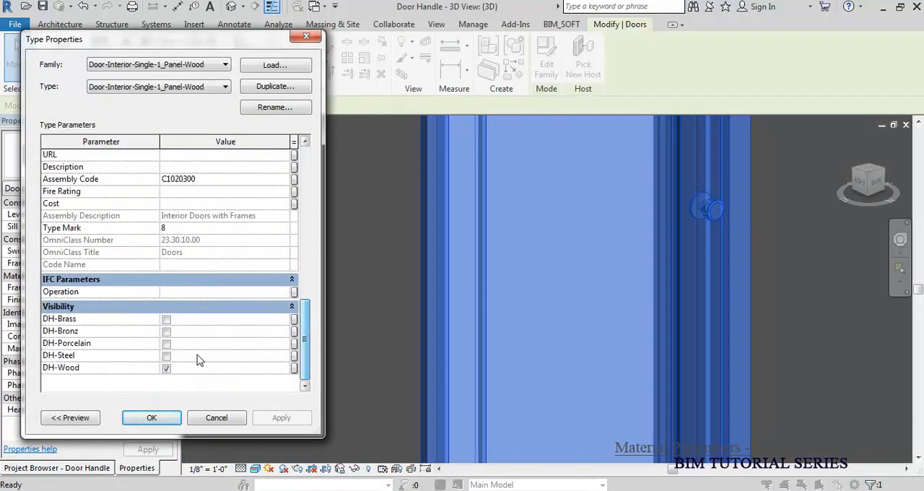
{"action": "left_click", "coordinate": [166, 368]}
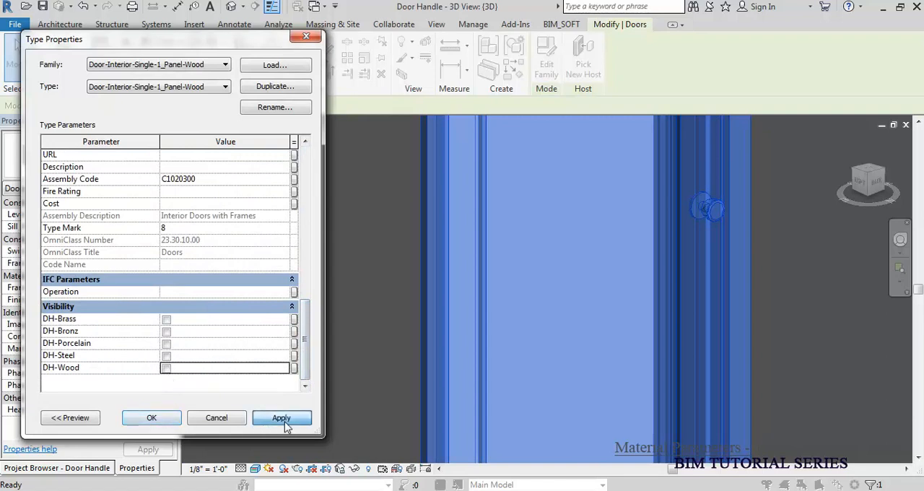
{"action": "left_click", "coordinate": [166, 344]}
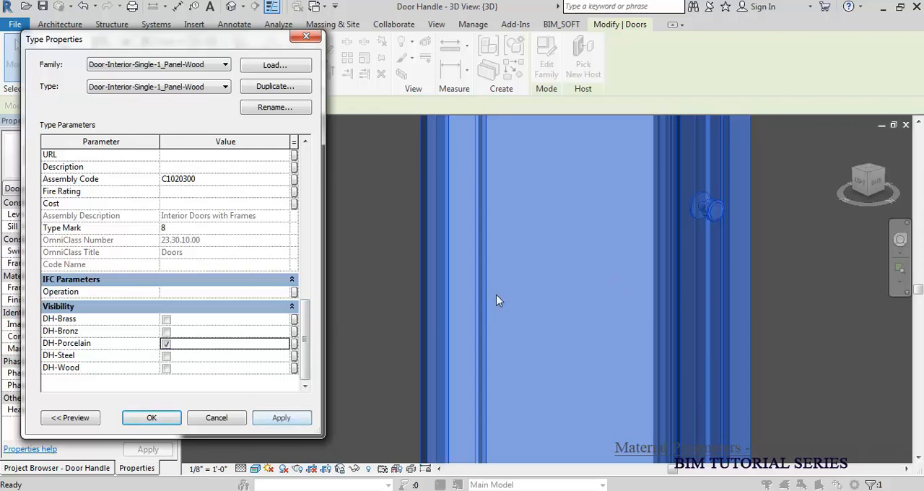
{"action": "left_click", "coordinate": [153, 419]}
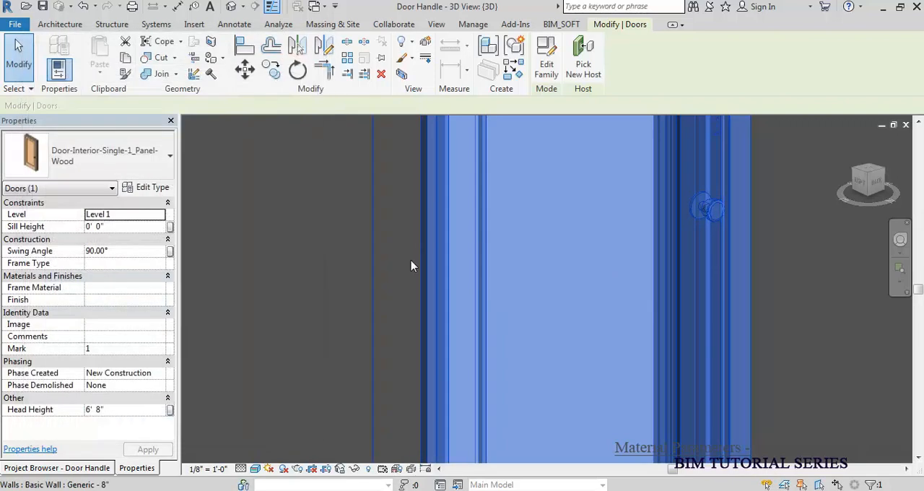
{"action": "key", "text": "Escape"}
Step: Examine the door handle material parameters in the placed door's type properties
{"action": "middle_click_drag", "start_coordinate": [355, 273], "coordinate": [437, 350], "text": "shift"}
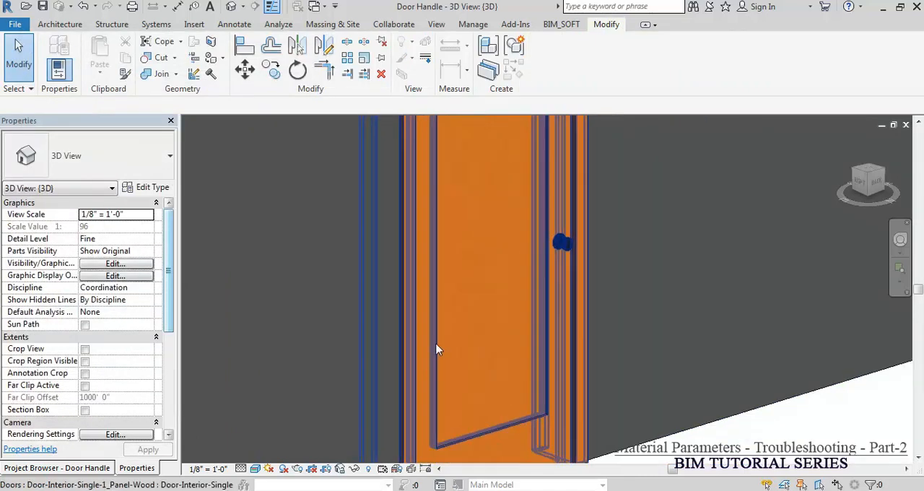
{"action": "left_click", "coordinate": [446, 290]}
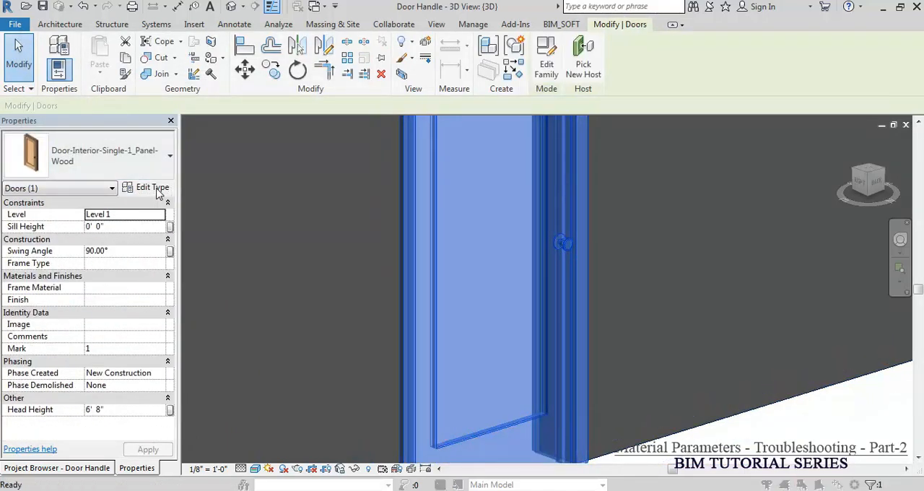
{"action": "left_click", "coordinate": [156, 188]}
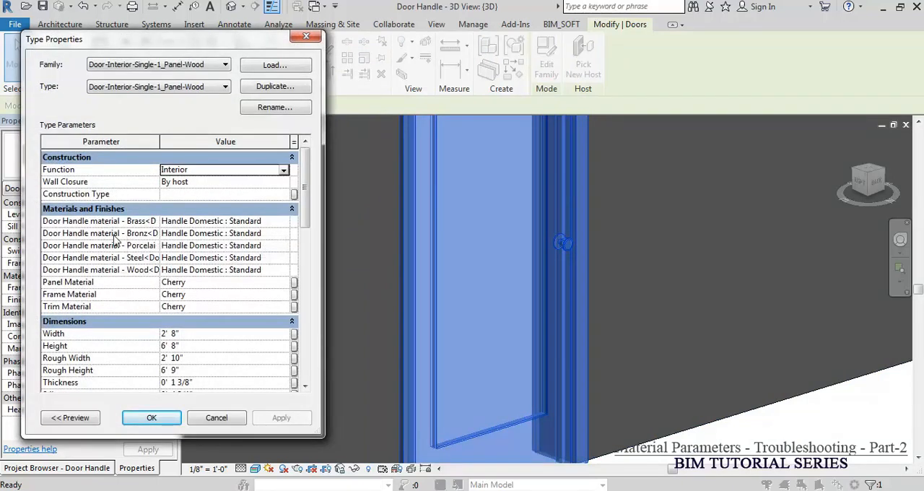
{"action": "left_click", "coordinate": [229, 231]}
{"action": "key", "text": "Escape"}
{"action": "key", "text": "Escape"}
Step: Reopen the door family for editing and try to delete the Brass, Bronz and Porcelain door handle material parameters
{"action": "left_click", "coordinate": [540, 69]}
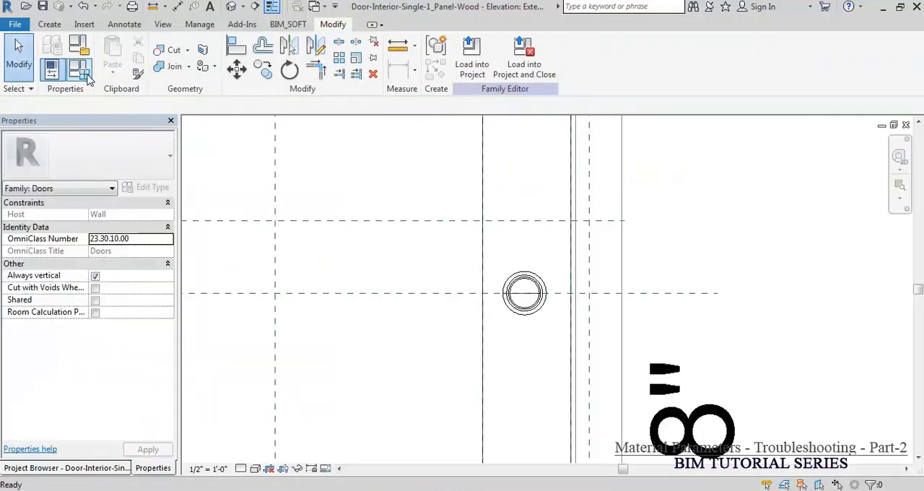
{"action": "left_click", "coordinate": [79, 69]}
{"action": "left_click", "coordinate": [41, 173]}
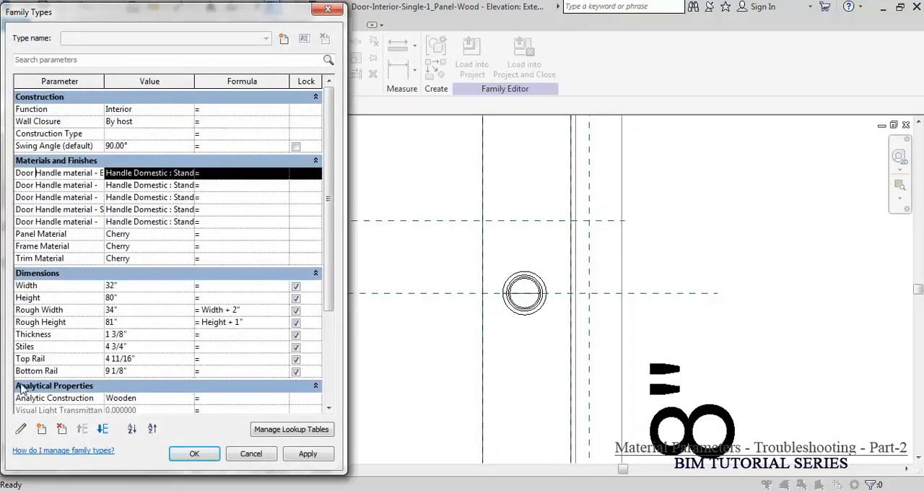
{"action": "left_click", "coordinate": [62, 429]}
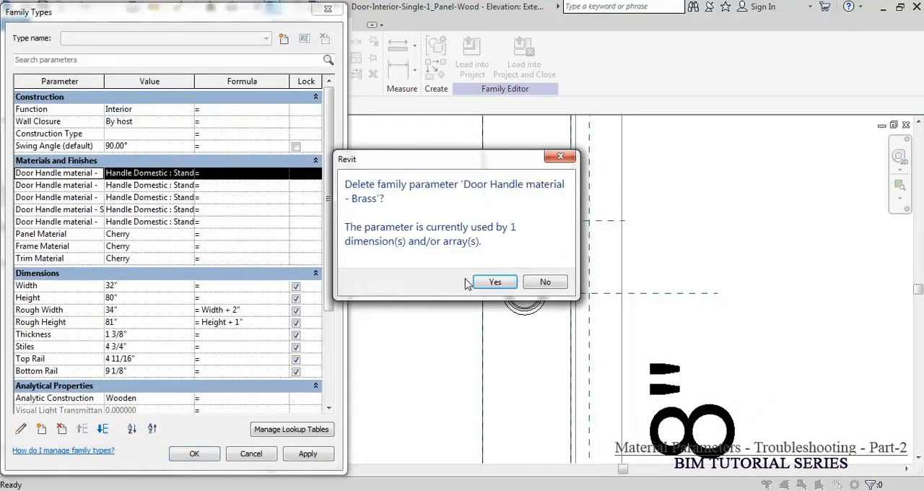
{"action": "left_click", "coordinate": [495, 283]}
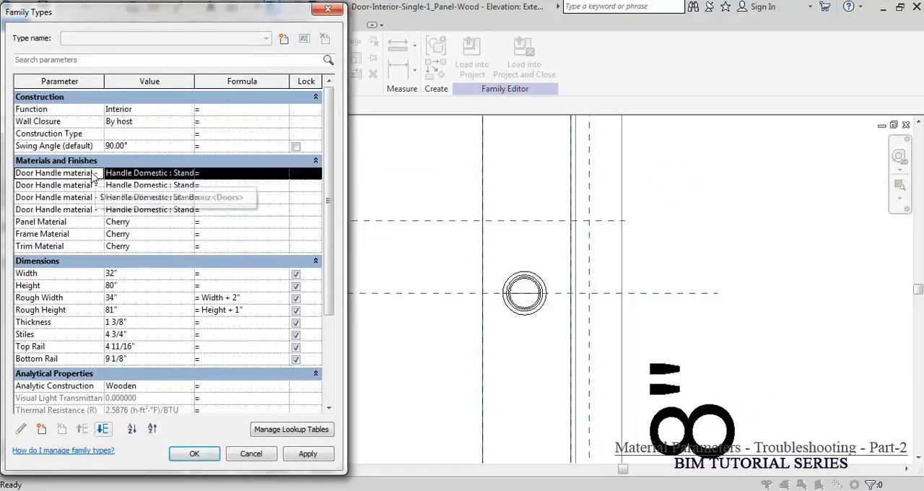
{"action": "left_click", "coordinate": [62, 429]}
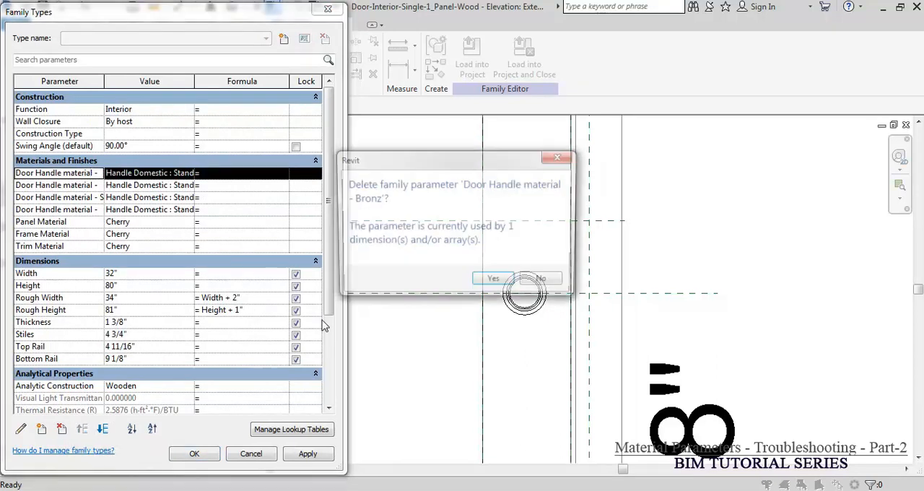
{"action": "left_click", "coordinate": [496, 282]}
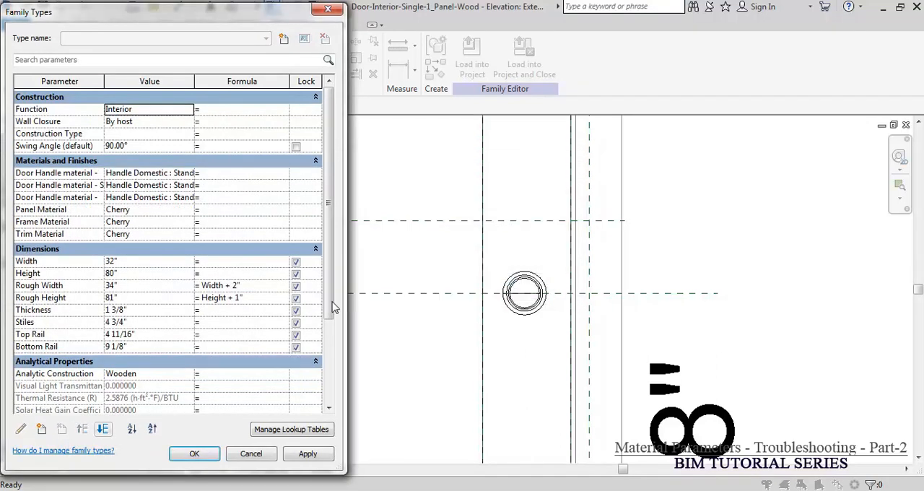
{"action": "left_click", "coordinate": [81, 173]}
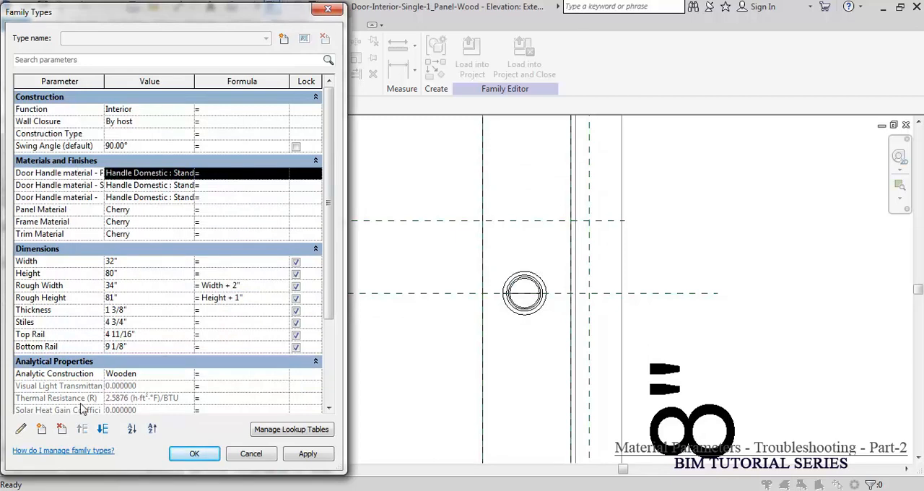
{"action": "left_click", "coordinate": [62, 429]}
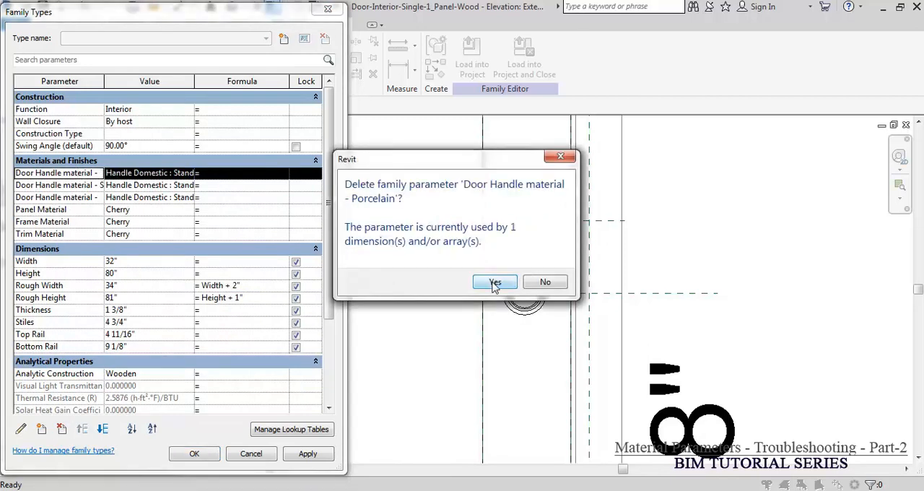
{"action": "left_click", "coordinate": [494, 283]}
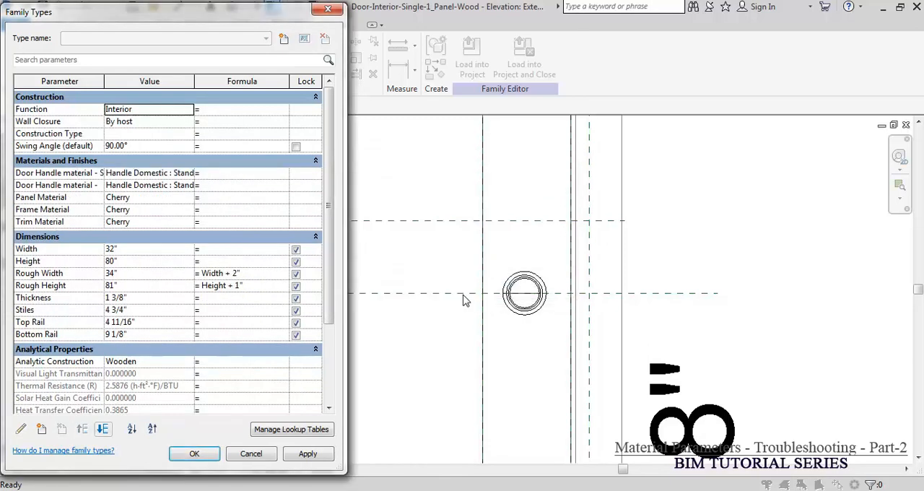
{"action": "left_click", "coordinate": [193, 455]}
Step: Temporarily hide the door handle in the family's elevation view and reset the temporary hide
{"action": "key", "text": "Escape"}
{"action": "left_click", "coordinate": [536, 276]}
{"action": "key", "text": "Escape"}
{"action": "left_click", "coordinate": [537, 284]}
{"action": "key", "text": "Escape"}
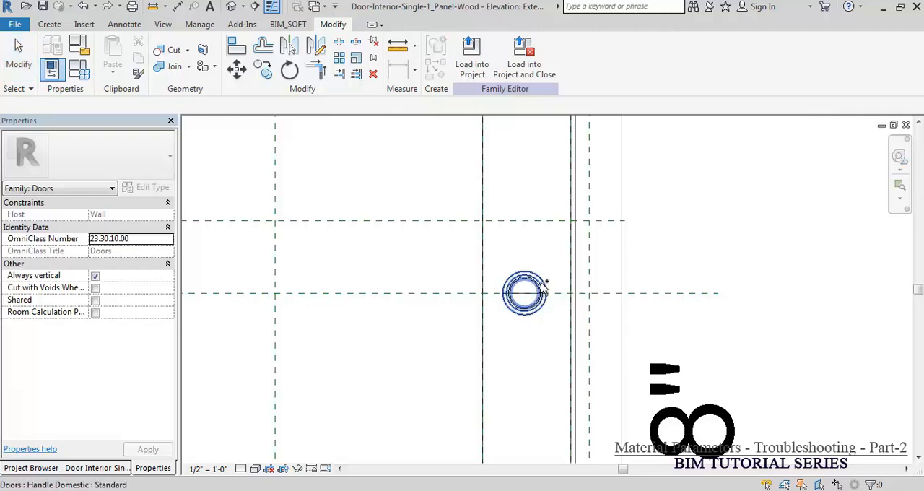
{"action": "left_click", "coordinate": [542, 284]}
{"action": "key", "text": "h"}
{"action": "key", "text": "h"}
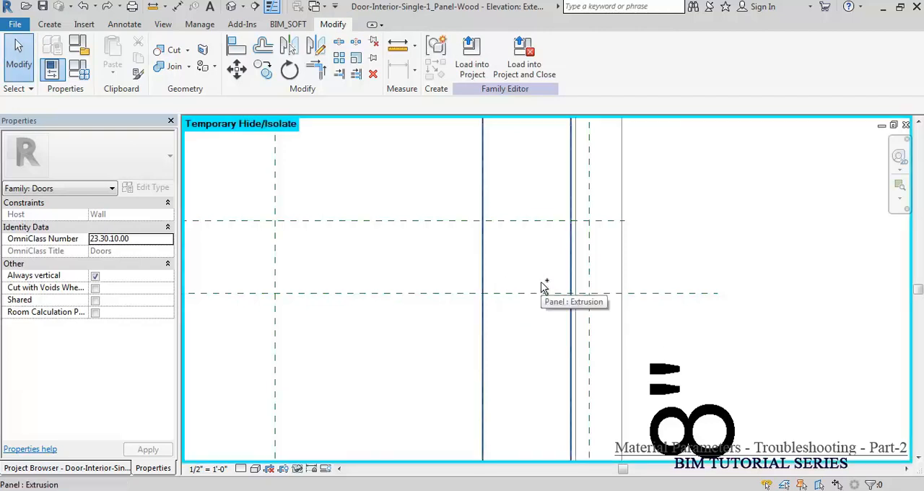
{"action": "key", "text": "h"}
{"action": "key", "text": "r"}
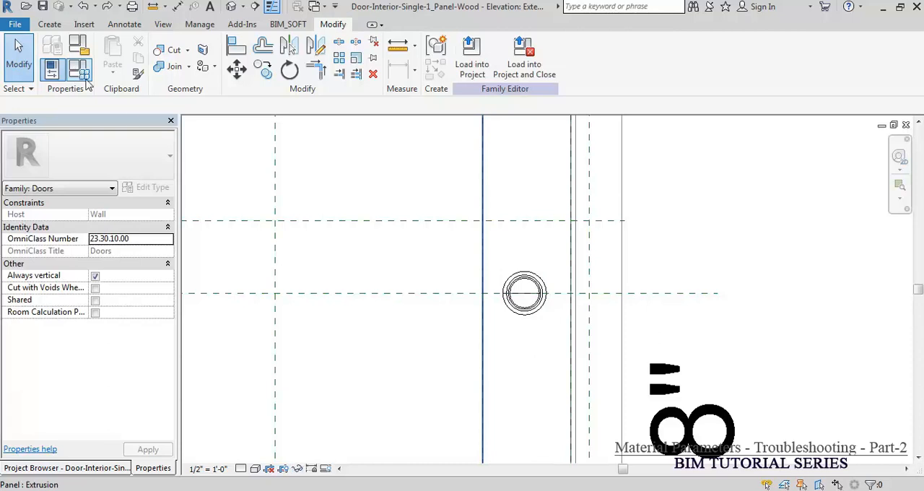
Step: Check the parameter list in the door family's family types
{"action": "left_click", "coordinate": [85, 80]}
{"action": "left_click_drag", "start_coordinate": [330, 190], "coordinate": [354, 183]}
{"action": "key", "text": "Escape"}
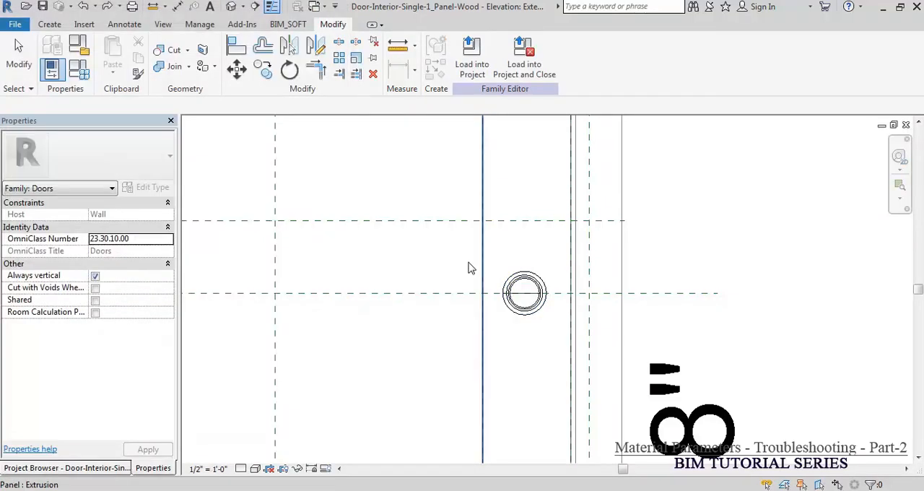
Step: Set the Label of the DH-Wood handle to <None>, detaching it from its door handle material parameter
{"action": "left_click", "coordinate": [542, 293]}
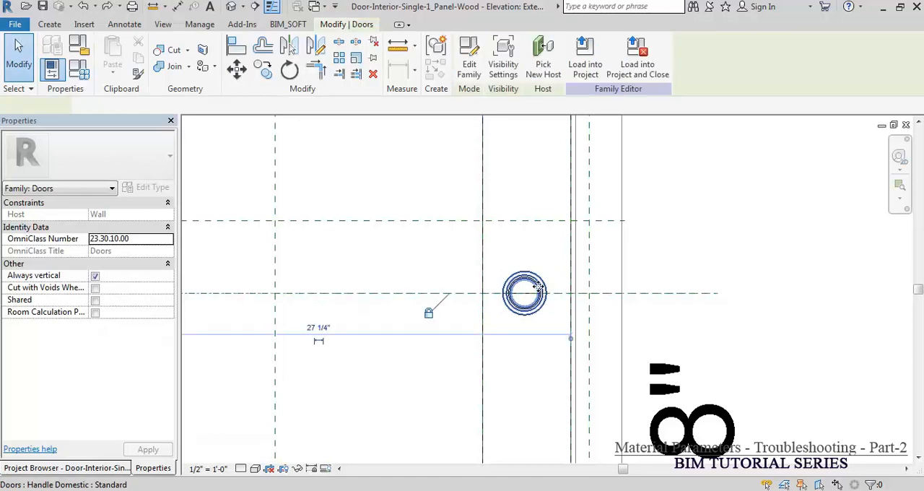
{"action": "left_click", "coordinate": [148, 434]}
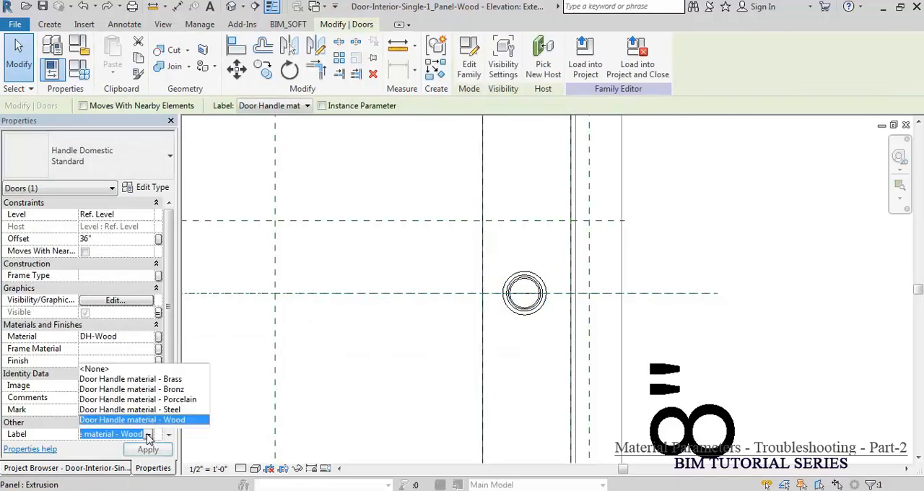
{"action": "left_click", "coordinate": [105, 370]}
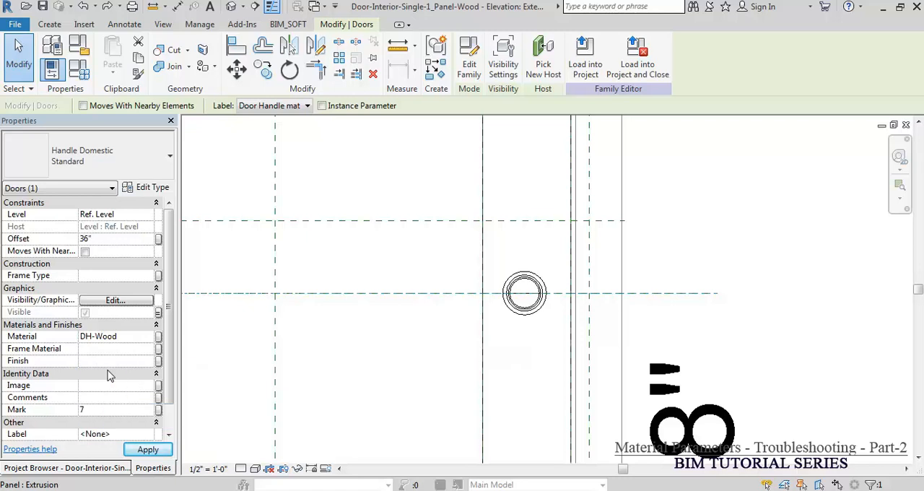
Step: Temporarily hide the DH-Wood handle and set the Label of the DH-Porcelain handle beneath it to <None>
{"action": "key", "text": "h"}
{"action": "key", "text": "h"}
{"action": "left_click", "coordinate": [541, 309]}
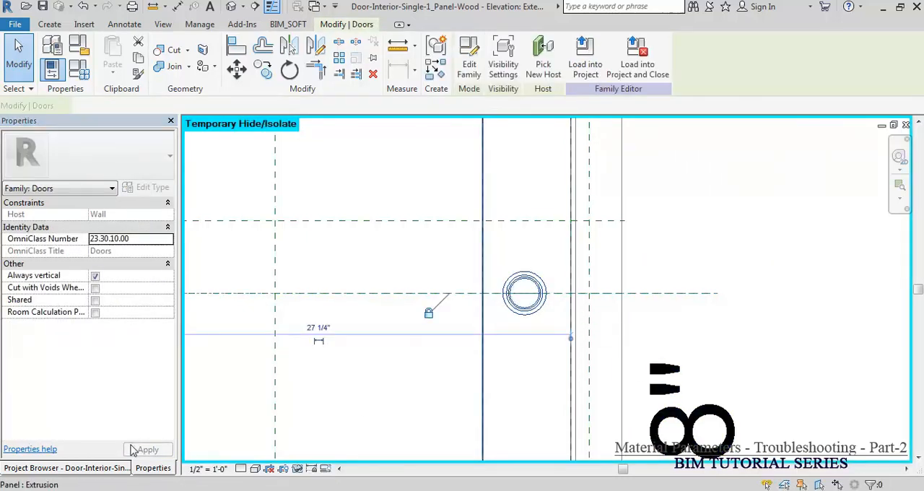
{"action": "left_click", "coordinate": [146, 434]}
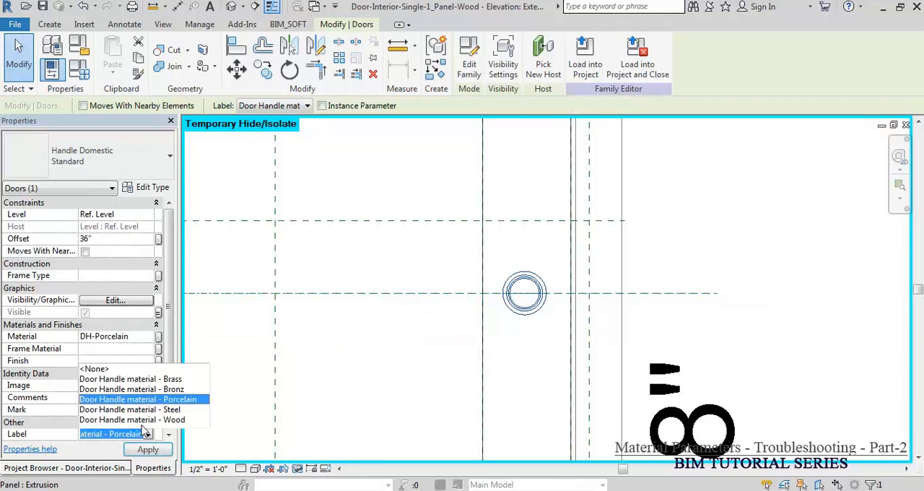
{"action": "left_click", "coordinate": [96, 370]}
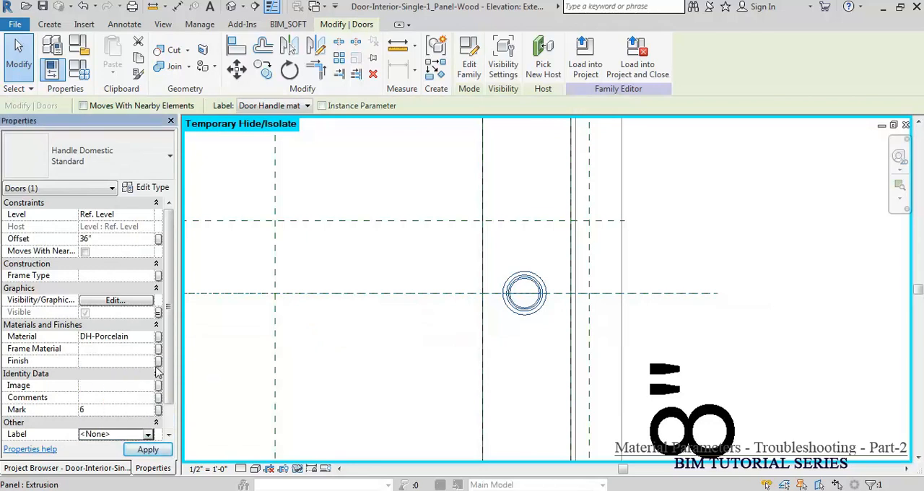
Step: Set the Label of the DH-Bronz handle, the next one in the stack, to <None>
{"action": "left_click", "coordinate": [515, 367]}
{"action": "left_click", "coordinate": [532, 315]}
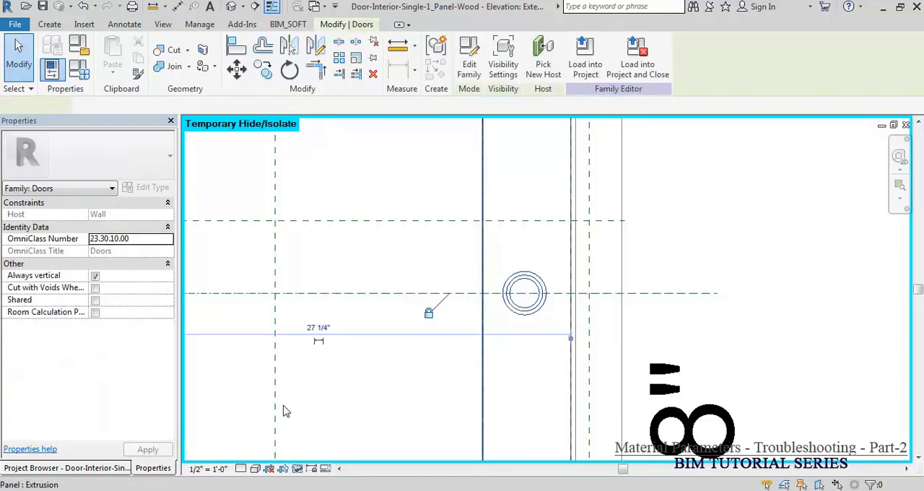
{"action": "left_click", "coordinate": [151, 434]}
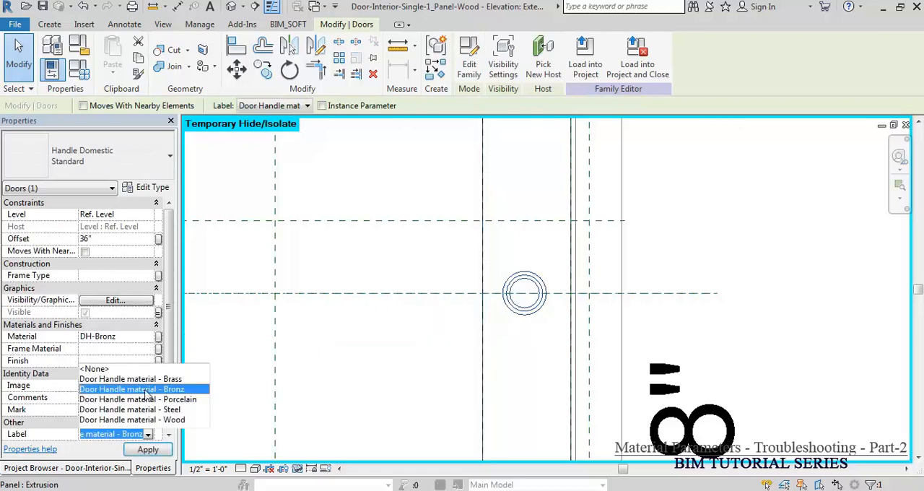
{"action": "left_click", "coordinate": [96, 369]}
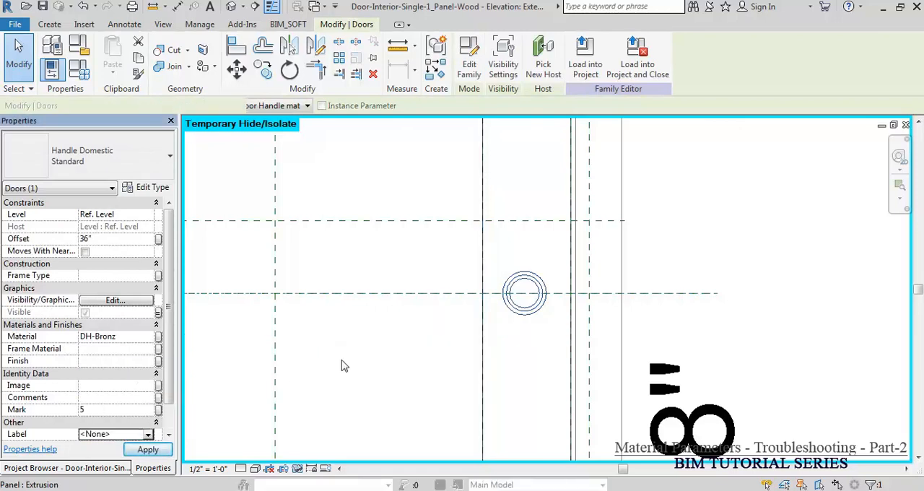
Step: Set the Label of the DH-Steel handle beneath the hidden ones to <None>
{"action": "left_click", "coordinate": [423, 367]}
{"action": "left_click", "coordinate": [509, 311]}
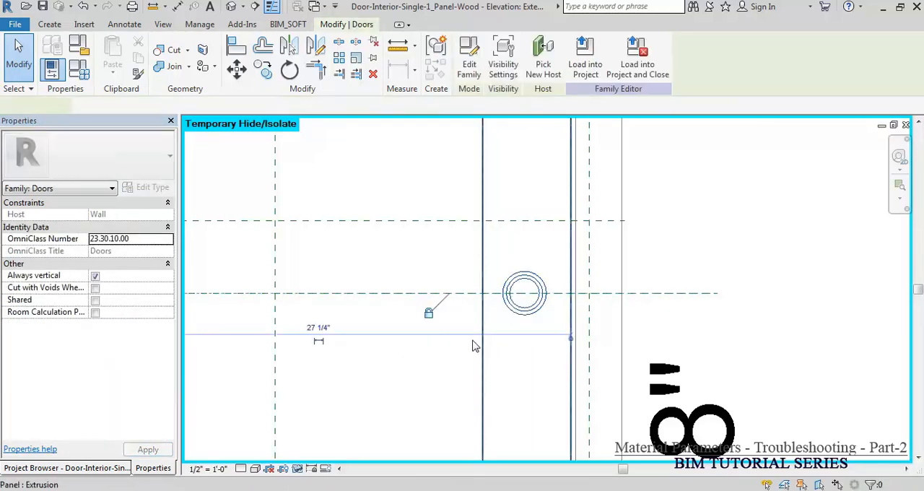
{"action": "left_click", "coordinate": [148, 434]}
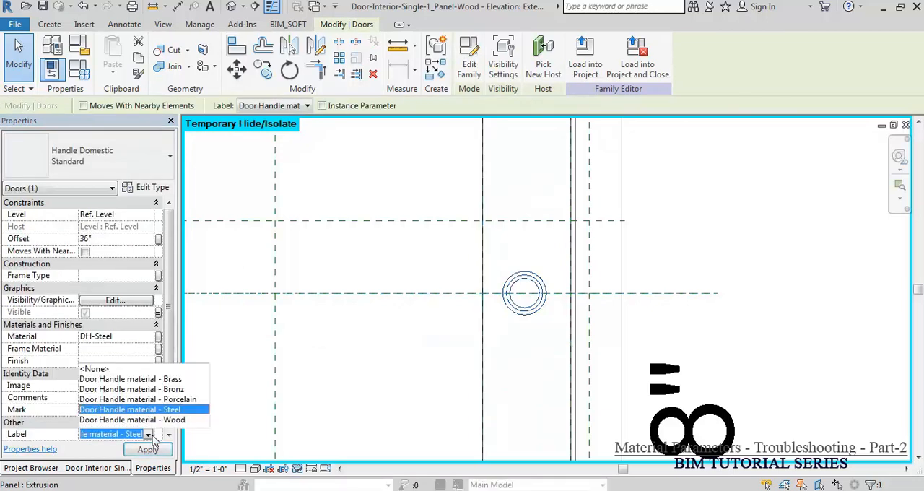
{"action": "left_click", "coordinate": [122, 370]}
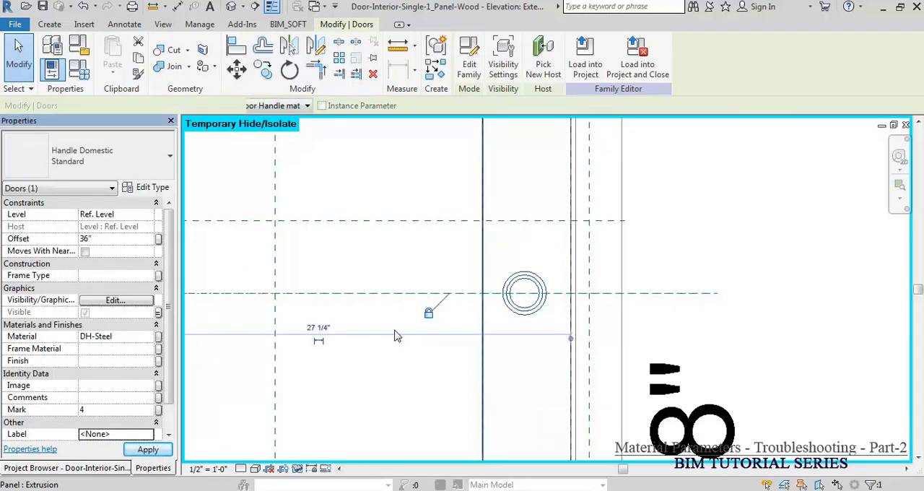
Step: Set the Label of the remaining DH-Brass handle to <None>, detaching it from its door handle material parameter
{"action": "left_click", "coordinate": [446, 342]}
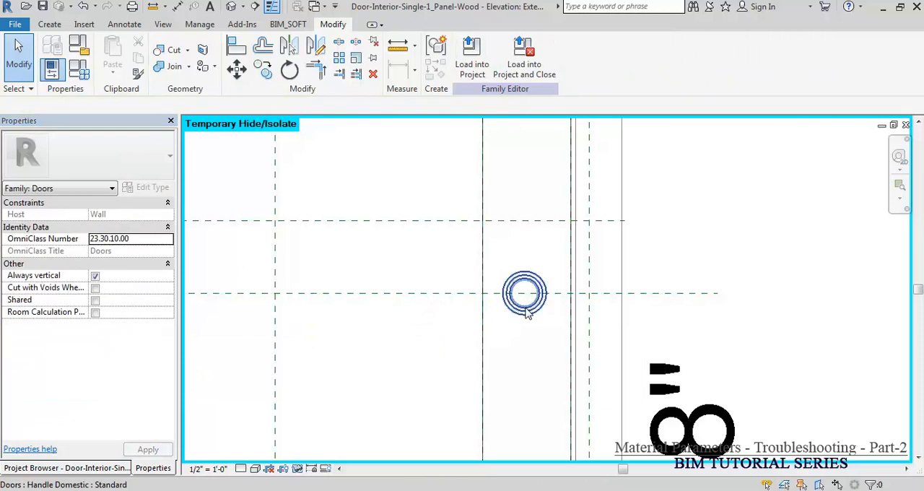
{"action": "left_click", "coordinate": [524, 312]}
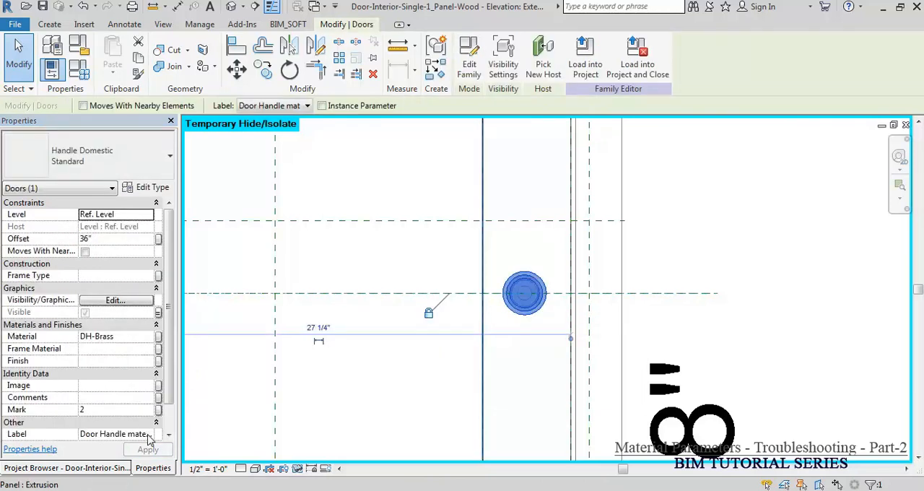
{"action": "left_click", "coordinate": [149, 435]}
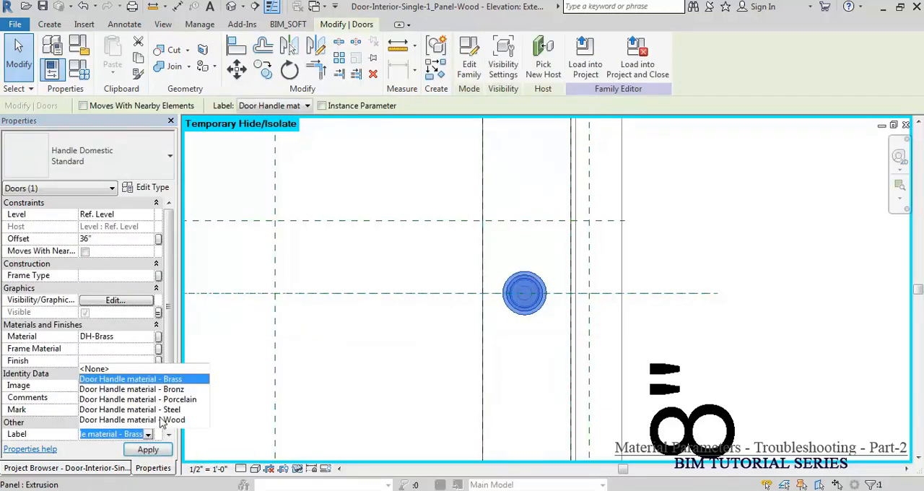
{"action": "left_click", "coordinate": [105, 370]}
{"action": "left_click", "coordinate": [431, 360]}
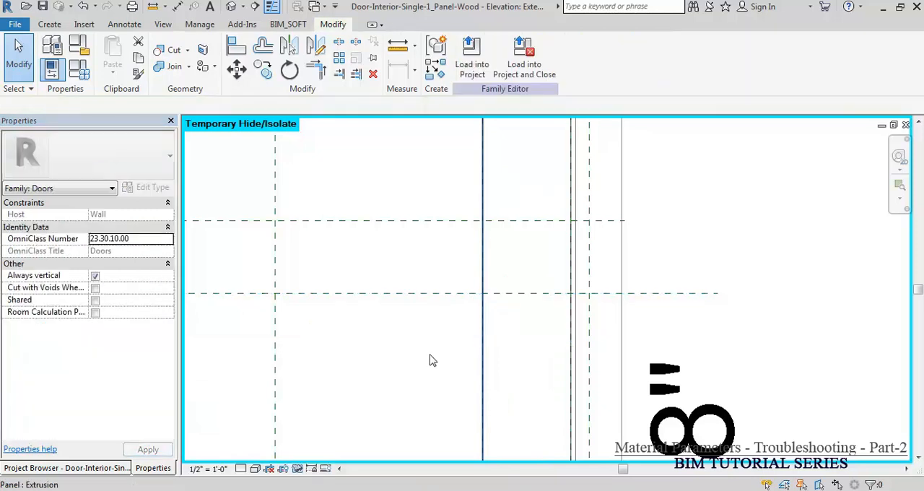
Step: Delete the Door Handle material - Brass and Door Handle material - Bronz parameters from the family types
{"action": "left_click", "coordinate": [79, 69]}
{"action": "left_click", "coordinate": [72, 174]}
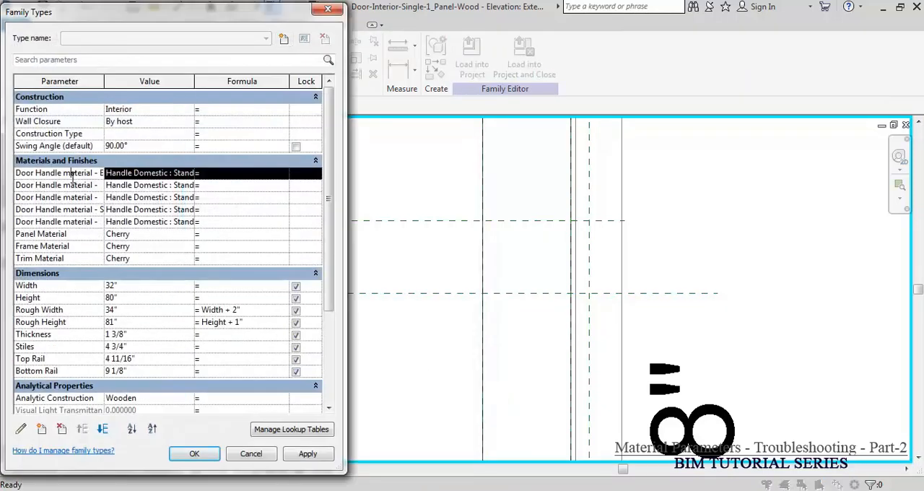
{"action": "left_click", "coordinate": [64, 429]}
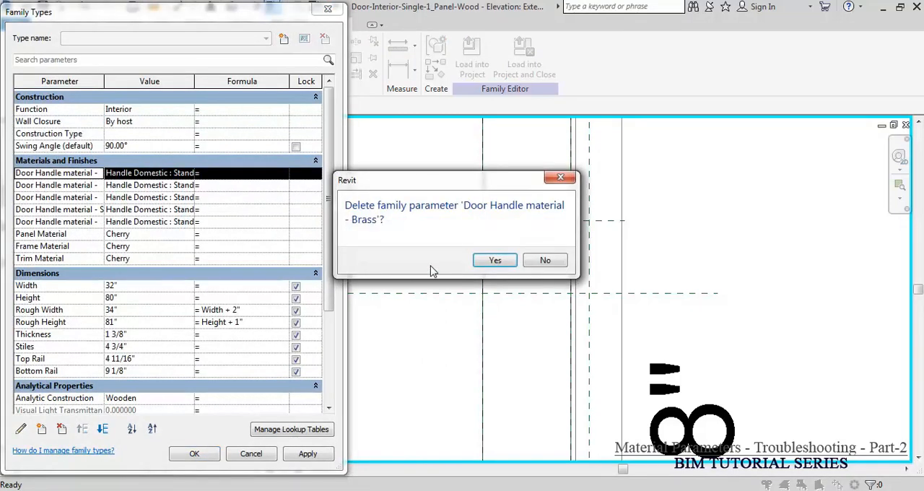
{"action": "left_click", "coordinate": [495, 261]}
{"action": "left_click", "coordinate": [80, 175]}
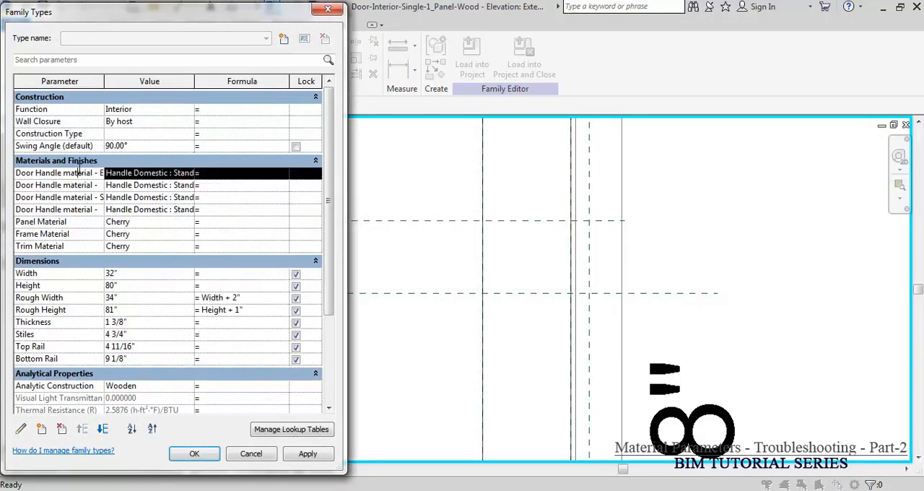
{"action": "left_click", "coordinate": [62, 430]}
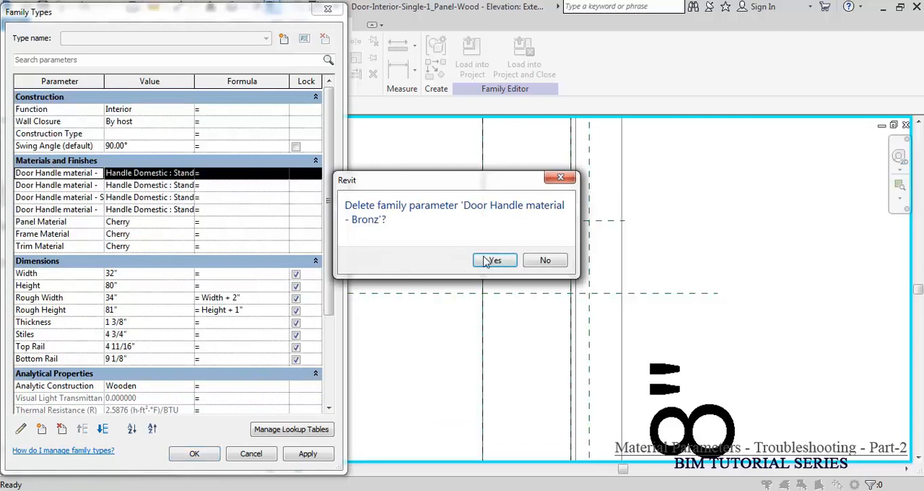
{"action": "left_click", "coordinate": [495, 260]}
Step: Delete the Porcelain, Steel and Wood door handle material parameters and accept the family types changes
{"action": "left_click", "coordinate": [75, 174]}
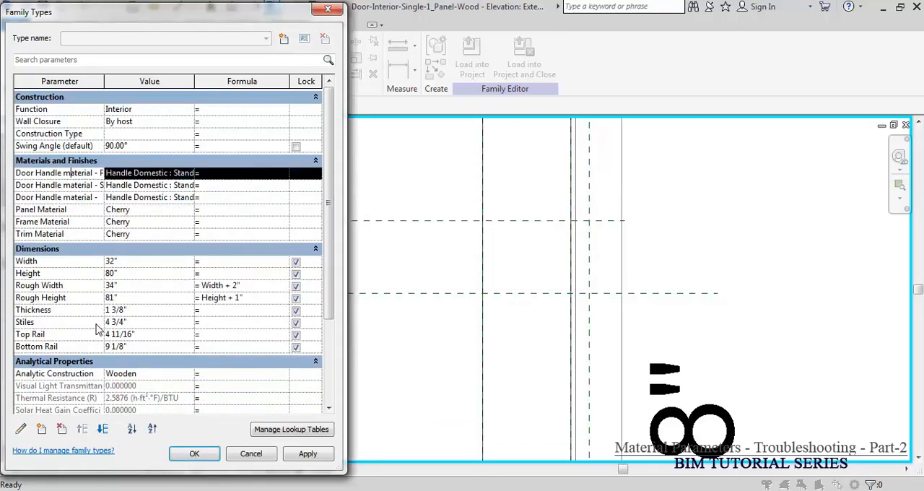
{"action": "left_click", "coordinate": [62, 429]}
{"action": "left_click", "coordinate": [495, 261]}
{"action": "left_click", "coordinate": [60, 173]}
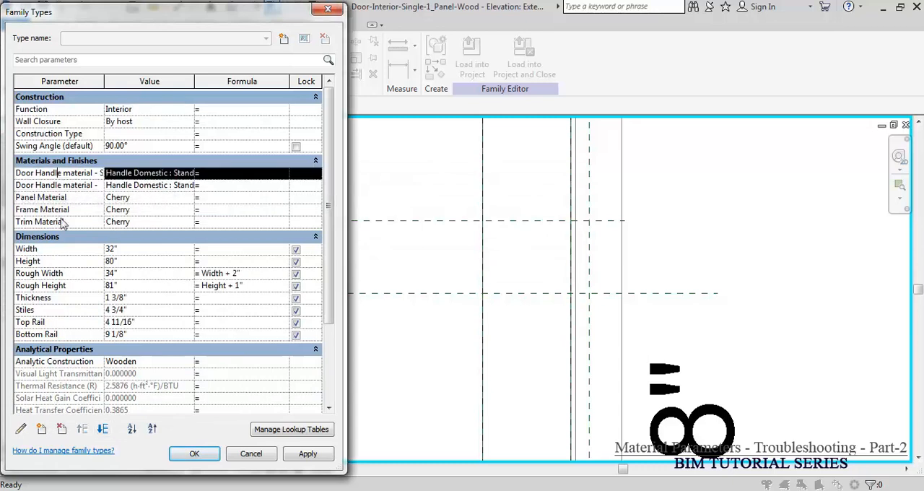
{"action": "left_click", "coordinate": [61, 430]}
{"action": "left_click", "coordinate": [495, 261]}
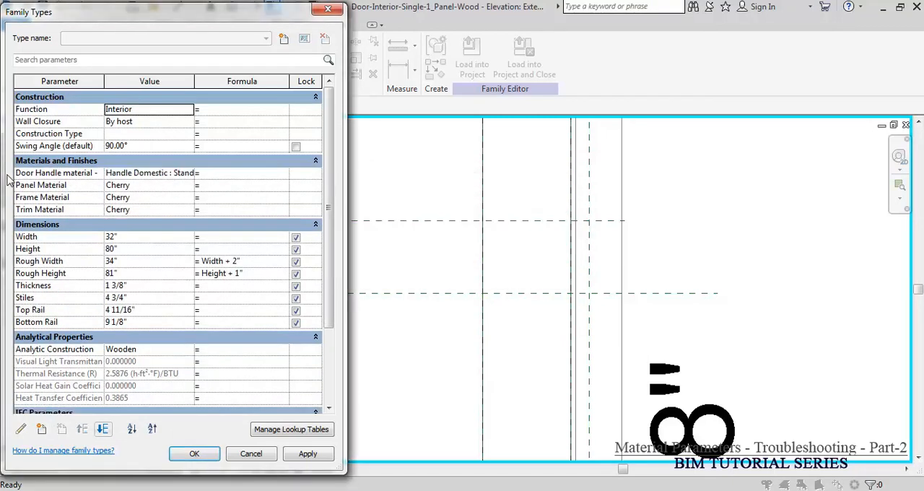
{"action": "left_click", "coordinate": [58, 173]}
{"action": "left_click", "coordinate": [61, 429]}
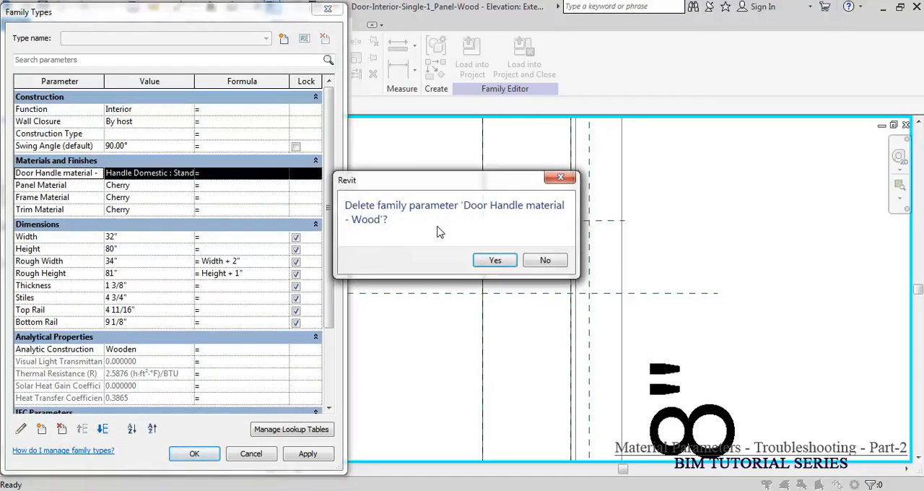
{"action": "left_click", "coordinate": [495, 261]}
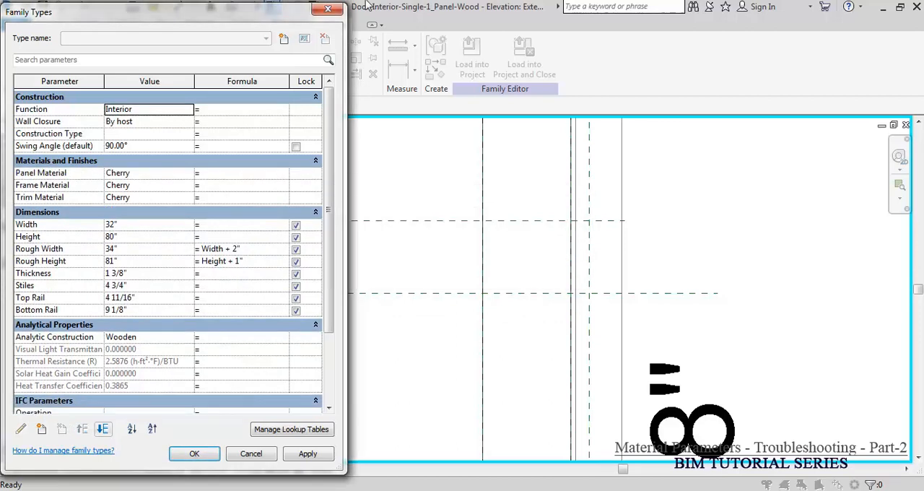
{"action": "left_click", "coordinate": [194, 453]}
Step: Reset the temporary hide and check the family parameter associated with the DH-Wood handle's Visible property
{"action": "key", "text": "h"}
{"action": "key", "text": "l"}
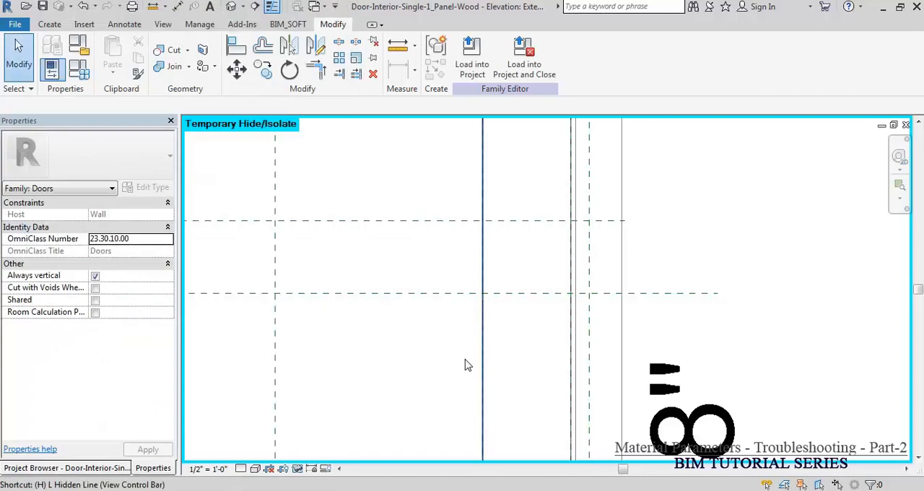
{"action": "left_click", "coordinate": [543, 296]}
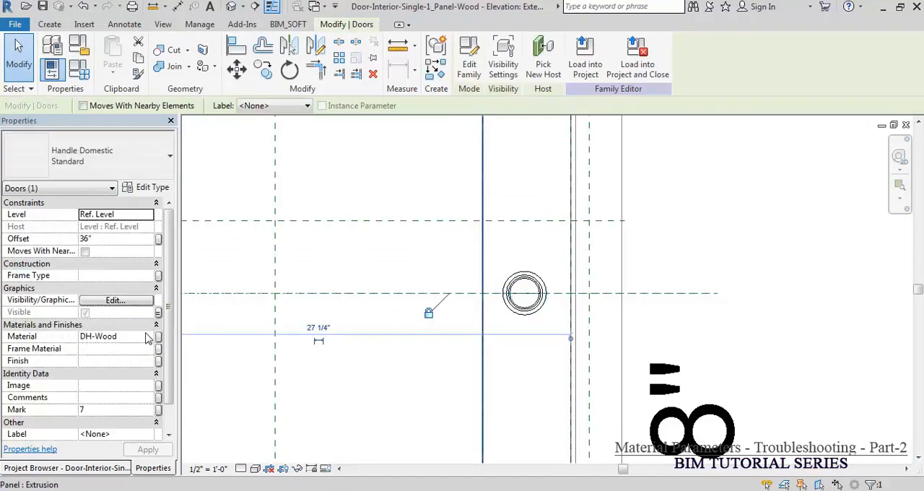
{"action": "left_click", "coordinate": [158, 313]}
{"action": "key", "text": "Return"}
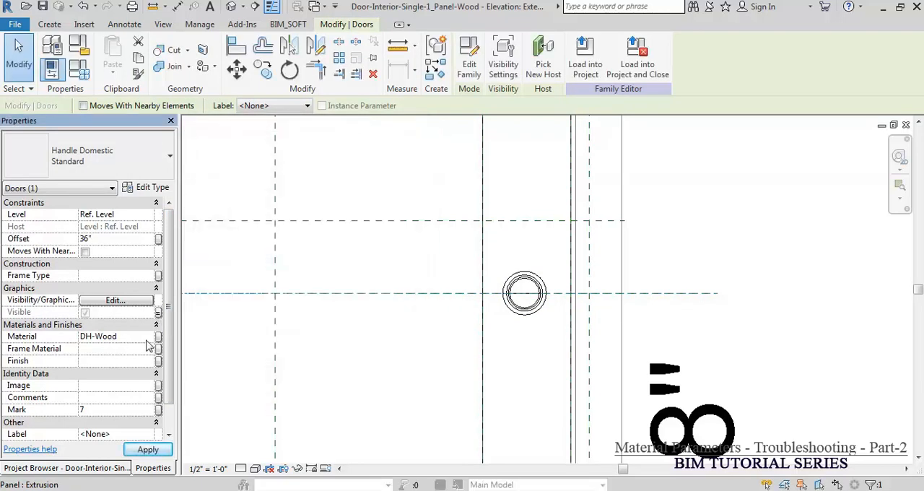
Step: Temporarily hide the DH-Wood handle and check the family parameter associated with the DH-Porcelain handle's Visible property
{"action": "double_click", "coordinate": [537, 307]}
{"action": "key", "text": "h"}
{"action": "key", "text": "h"}
{"action": "left_click", "coordinate": [536, 310]}
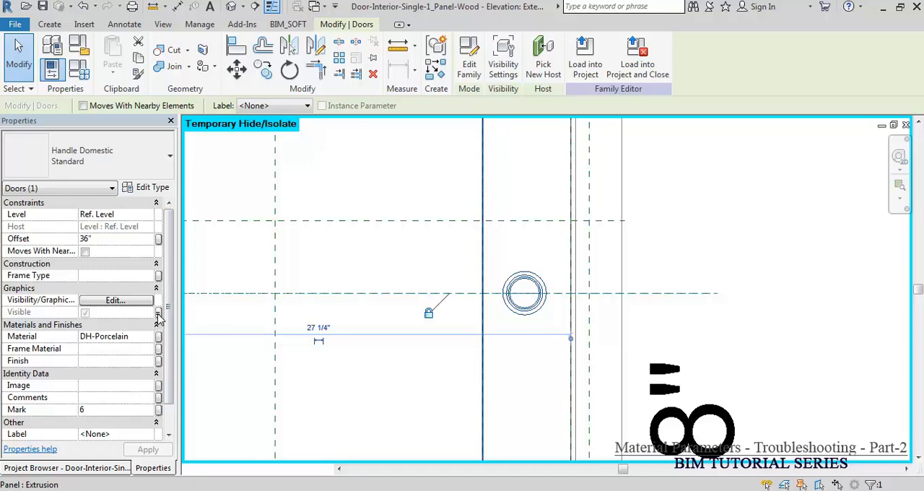
{"action": "left_click", "coordinate": [158, 312]}
{"action": "key", "text": "Return"}
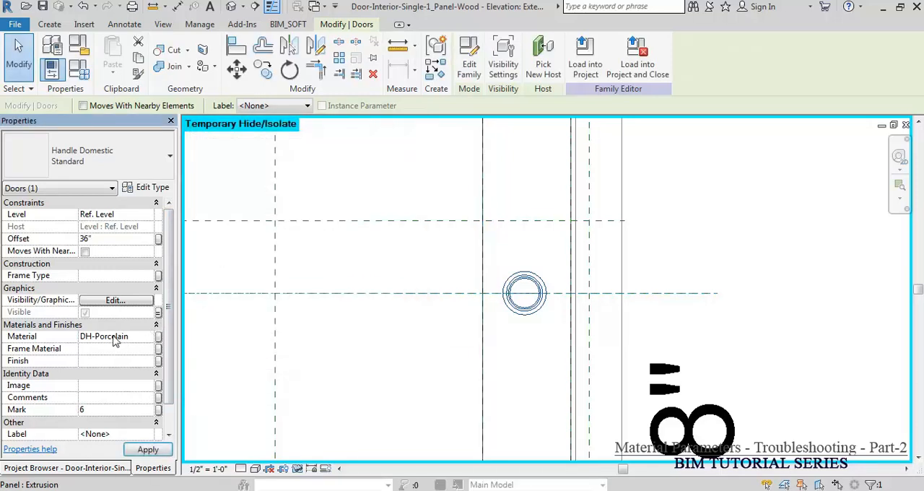
Step: Load the edited door family into the Door Handle project, overwriting the existing version
{"action": "left_click", "coordinate": [427, 310]}
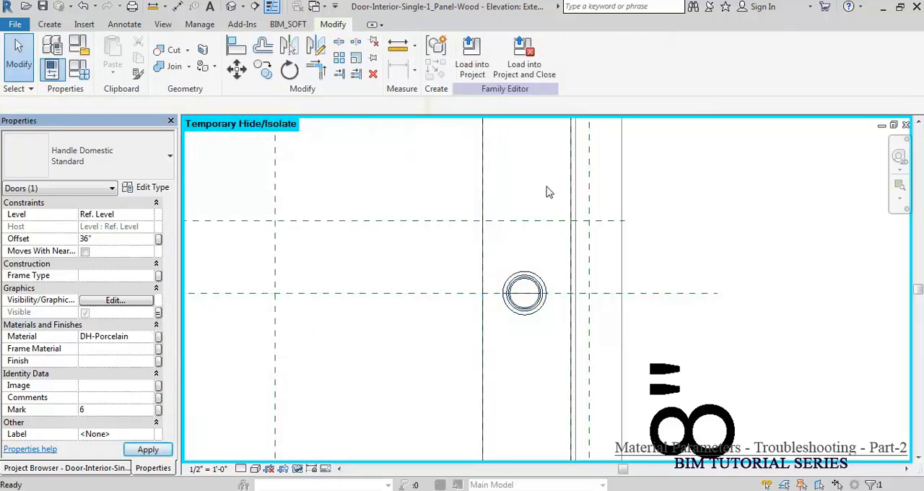
{"action": "left_click", "coordinate": [472, 58]}
{"action": "left_click", "coordinate": [429, 347]}
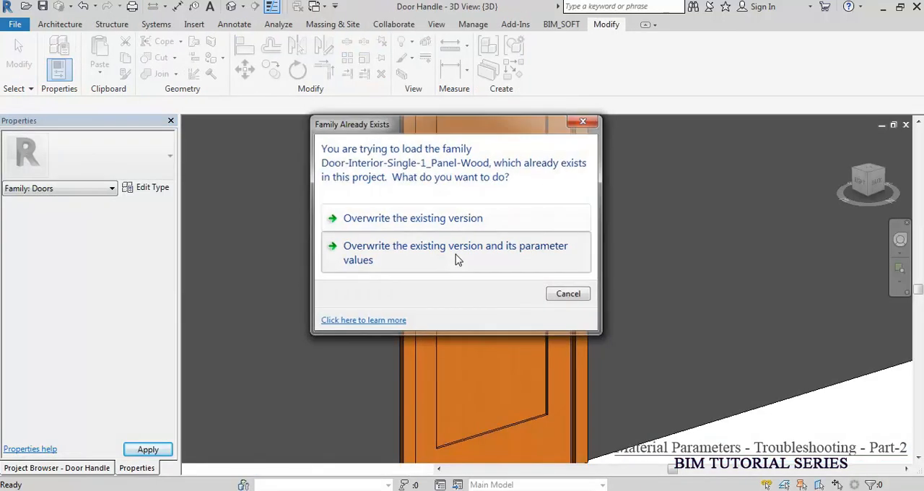
{"action": "left_click", "coordinate": [456, 257]}
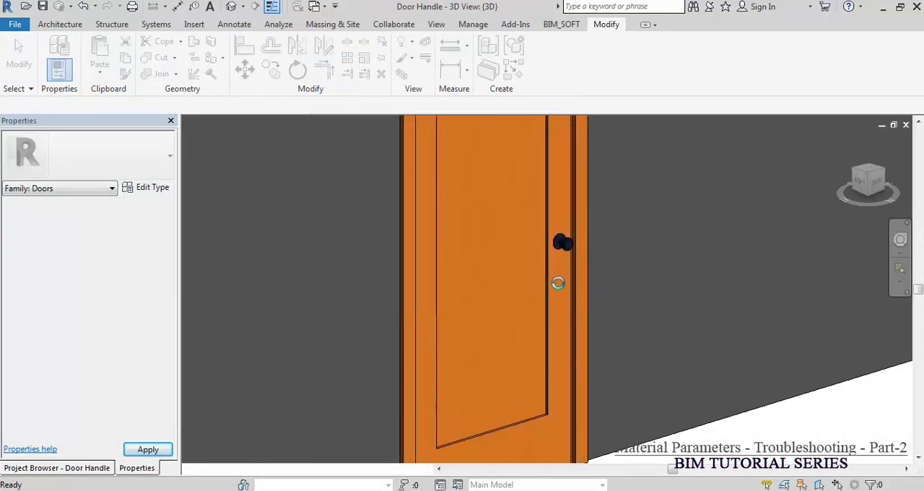
Step: Turn off the DH-Brass, DH-Bronz, DH-Steel and DH-Wood visibility parameters in the project door's type properties
{"action": "left_click", "coordinate": [540, 287]}
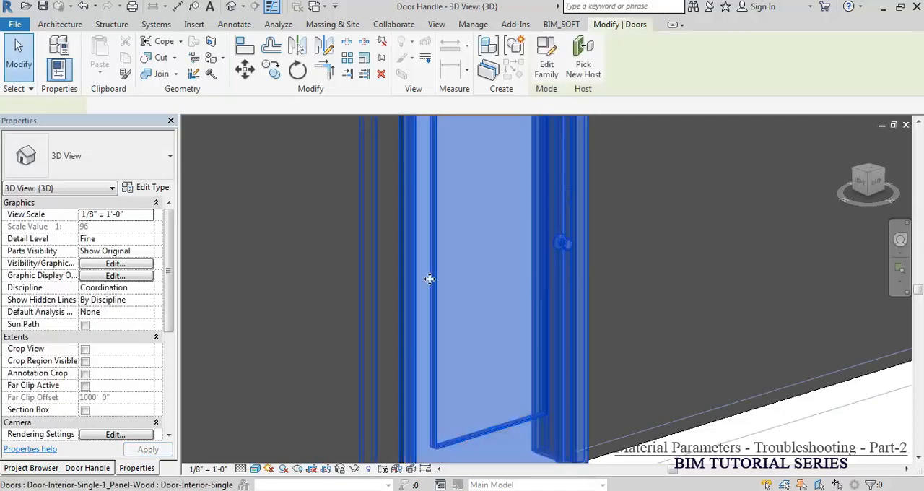
{"action": "left_click", "coordinate": [148, 188]}
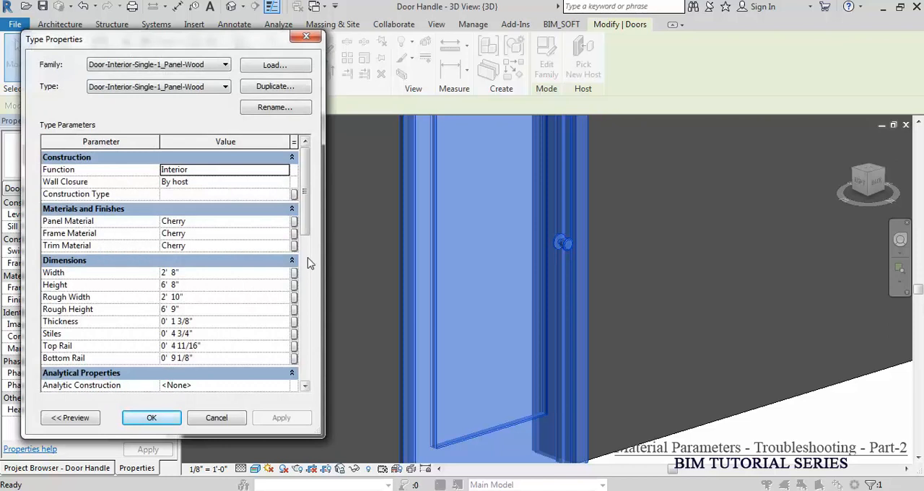
{"action": "left_click_drag", "start_coordinate": [306, 218], "coordinate": [287, 372]}
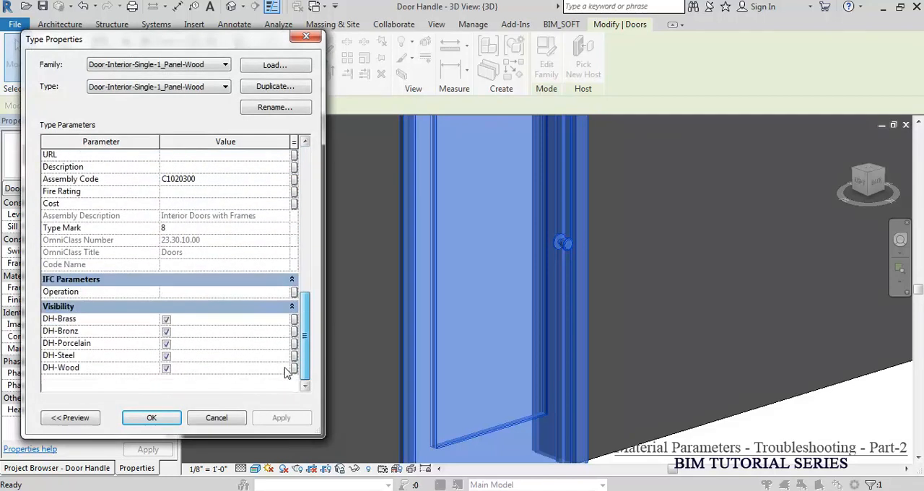
{"action": "left_click", "coordinate": [166, 320]}
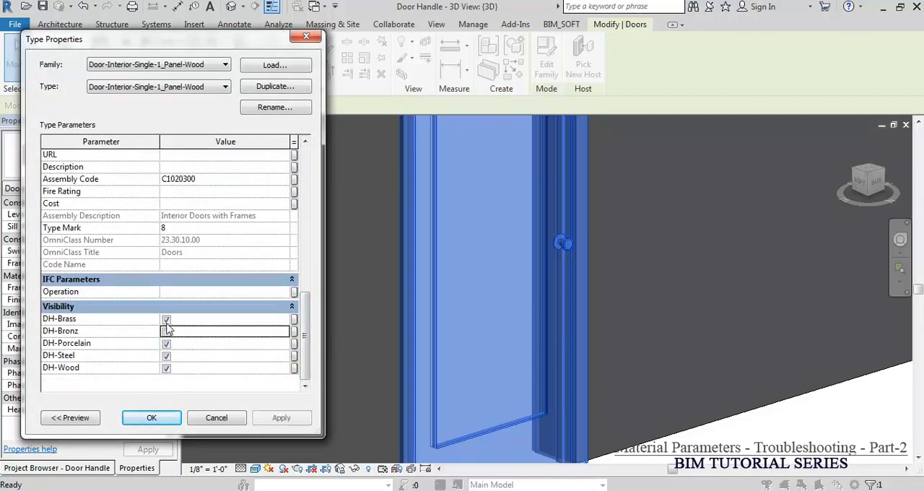
{"action": "left_click", "coordinate": [166, 332]}
{"action": "left_click", "coordinate": [166, 355]}
{"action": "left_click", "coordinate": [167, 368]}
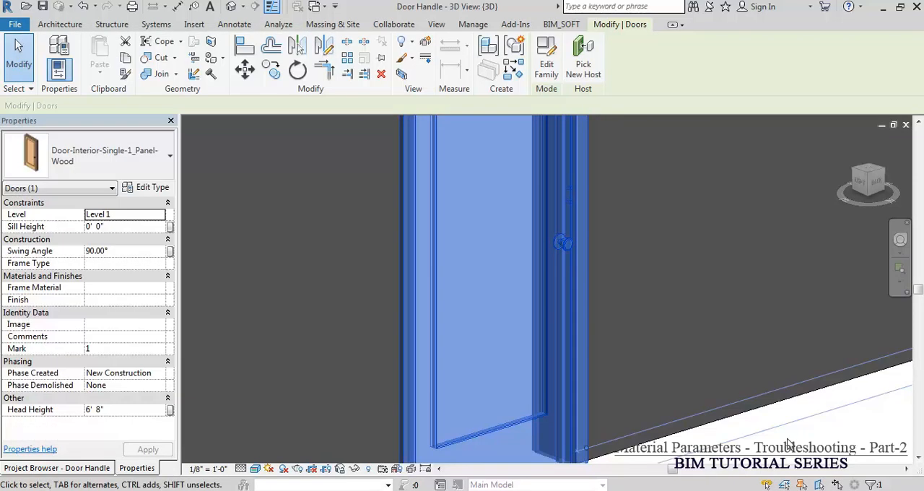
{"action": "left_click", "coordinate": [787, 438]}
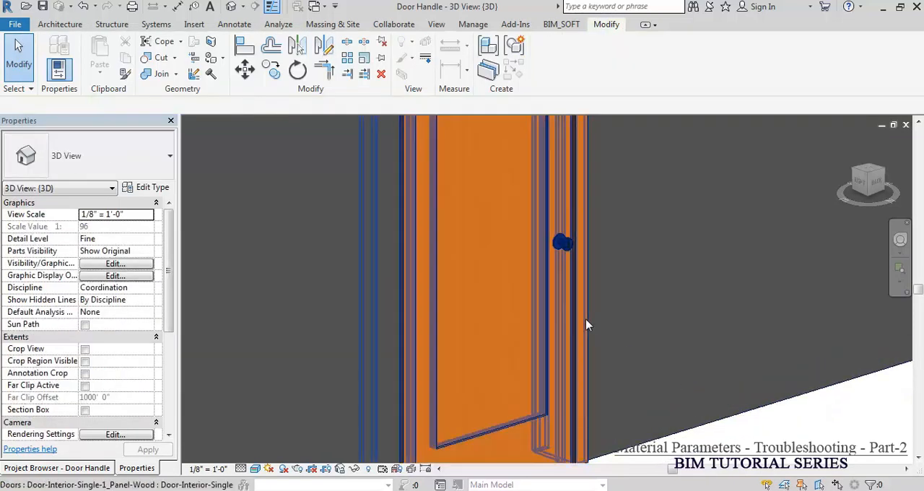